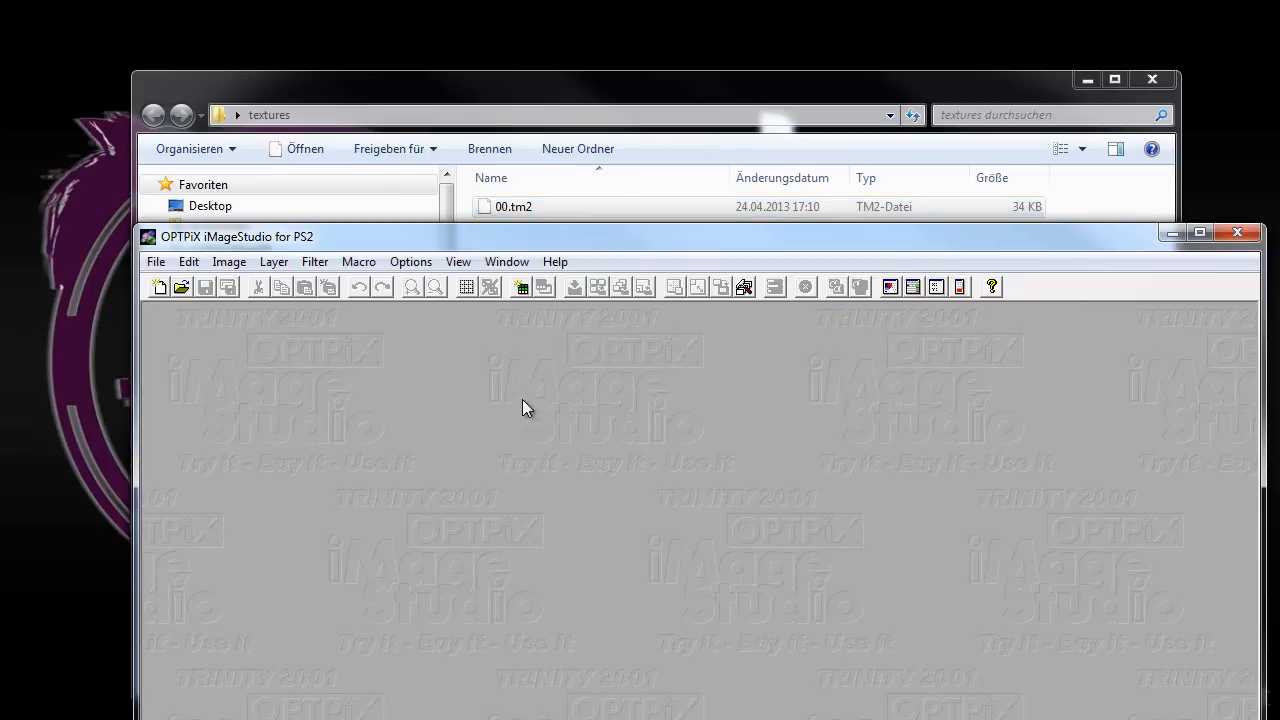
Step: Close OPTPiX iMageStudio and minimize the textures folder window
{"action": "left_click", "coordinate": [662, 321]}
{"action": "left_click", "coordinate": [1237, 232]}
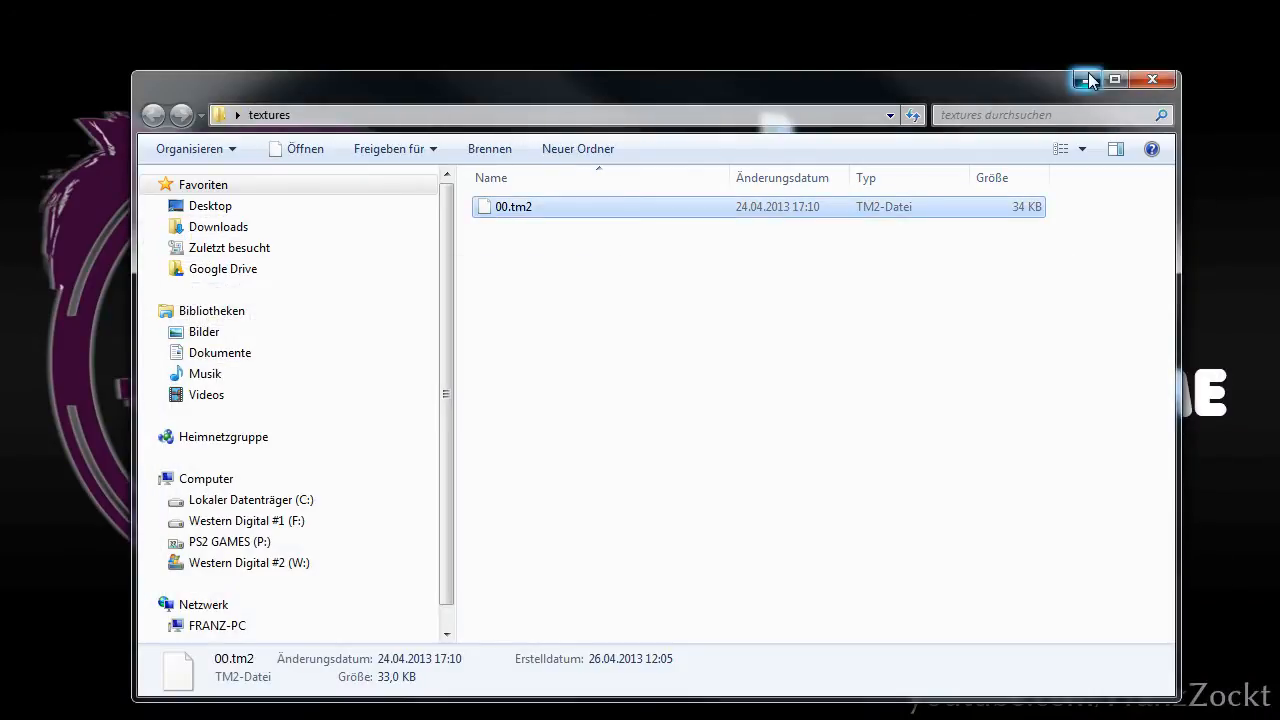
{"action": "left_click", "coordinate": [1087, 79]}
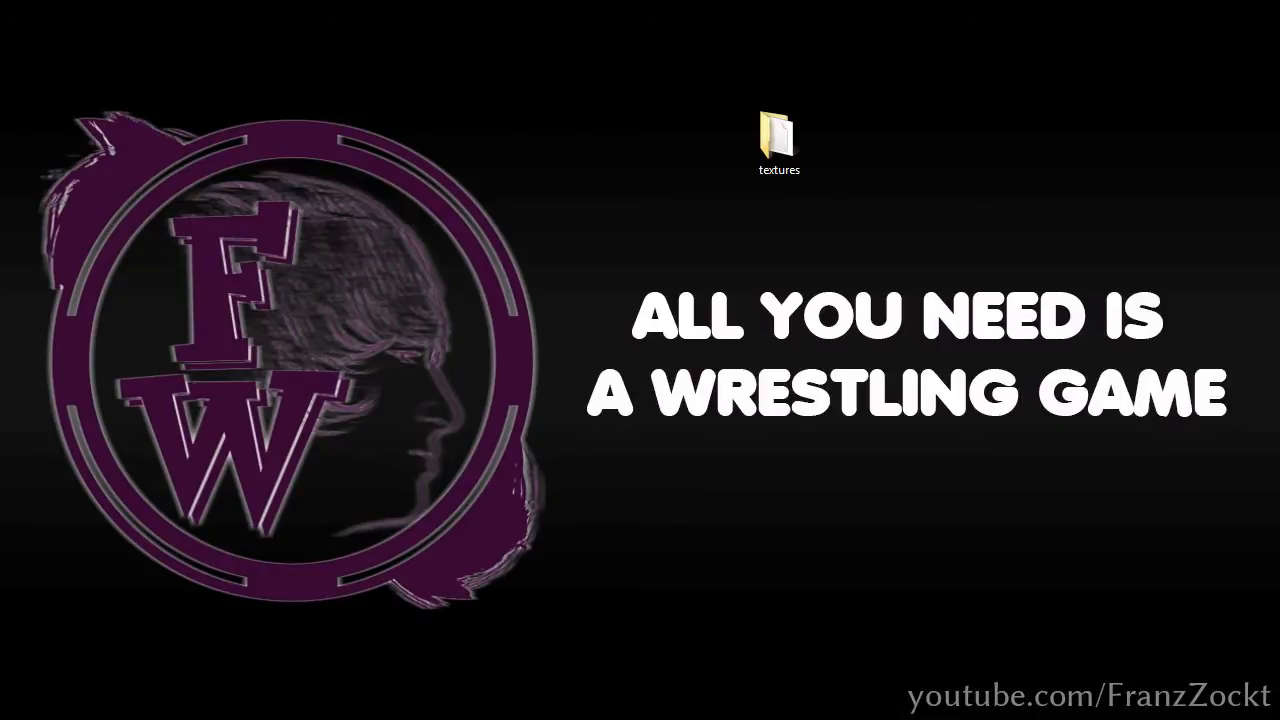
Step: Open the hctpalleditfiles folder and look through its texture thumbnails down to the ED45 images
{"action": "left_click", "coordinate": [1140, 718]}
{"action": "left_click", "coordinate": [822, 441]}
{"action": "scroll", "coordinate": [822, 441], "scroll_direction": "down", "scroll_amount": 2}
{"action": "scroll", "coordinate": [822, 441], "scroll_direction": "down", "scroll_amount": 20}
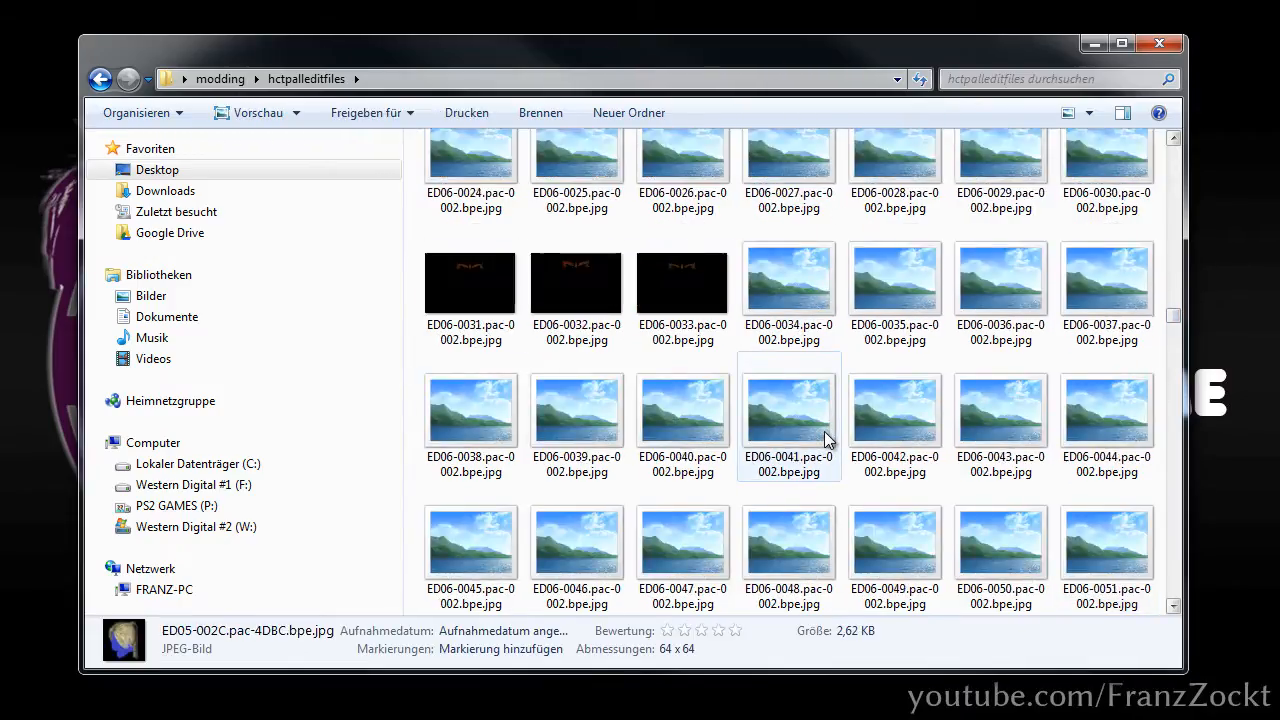
{"action": "left_click", "coordinate": [826, 440]}
{"action": "scroll", "coordinate": [826, 440], "scroll_direction": "down", "scroll_amount": 20}
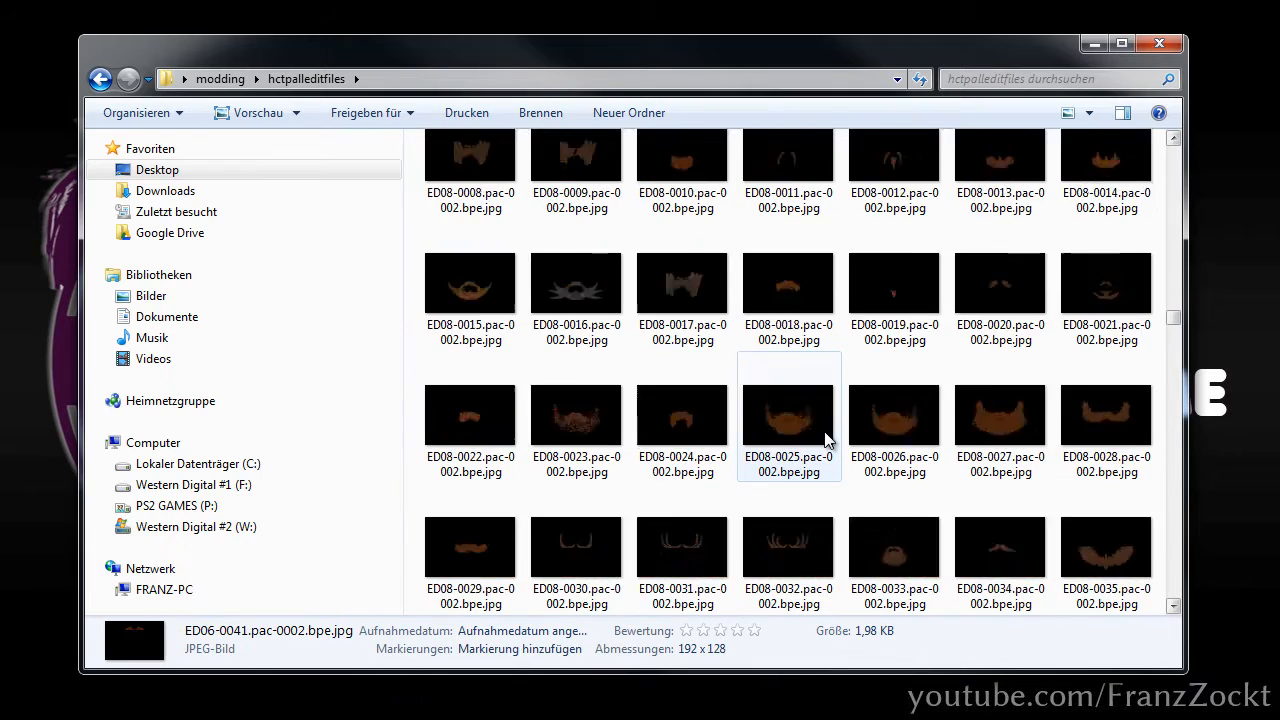
{"action": "scroll", "coordinate": [826, 440], "scroll_direction": "down", "scroll_amount": 20}
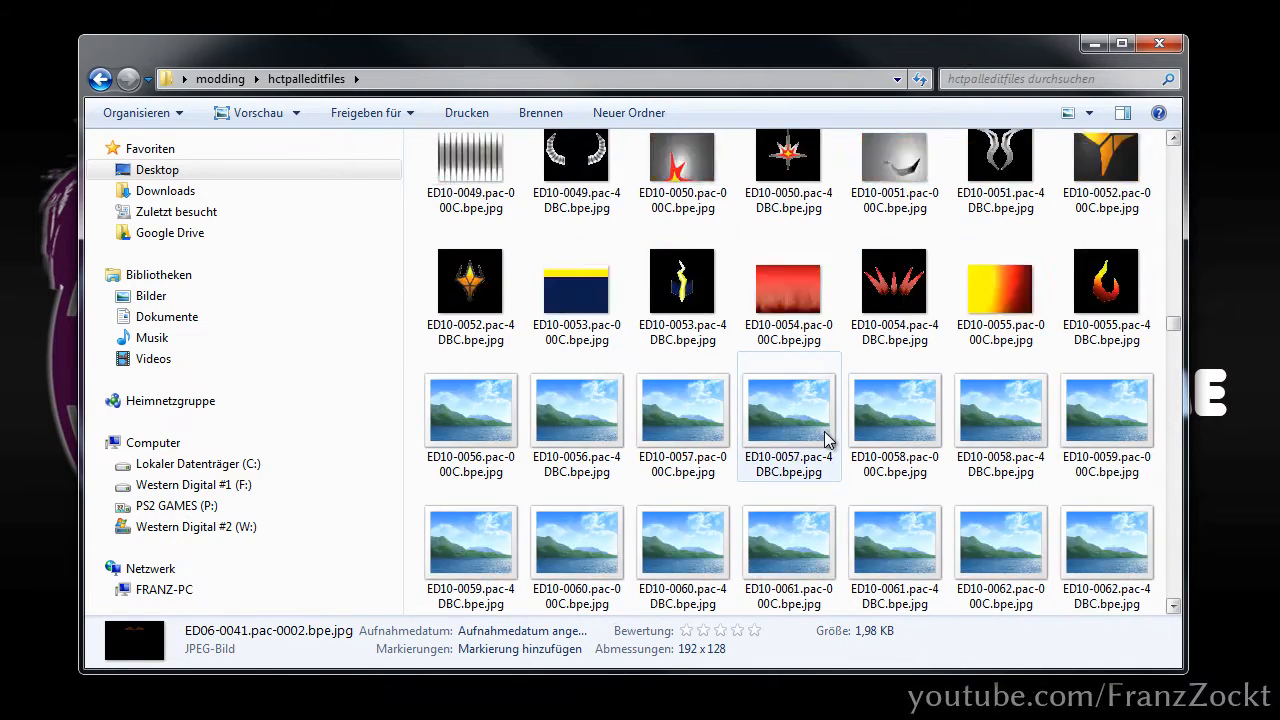
{"action": "scroll", "coordinate": [826, 440], "scroll_direction": "down", "scroll_amount": 10}
{"action": "left_click_drag", "start_coordinate": [1172, 336], "coordinate": [1174, 423]}
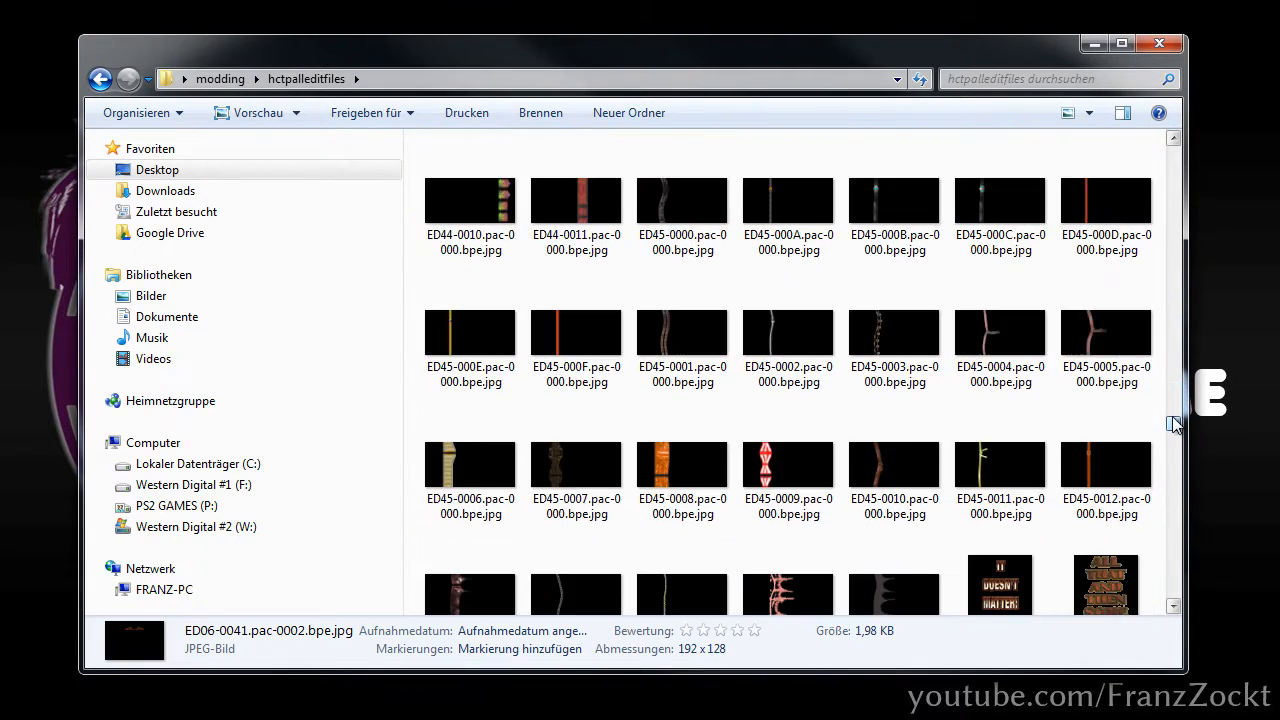
Step: Go back up to the ED41 textures and select the preview image ED41-000C.pac-0000.bpe.jpg
{"action": "left_click", "coordinate": [1120, 372]}
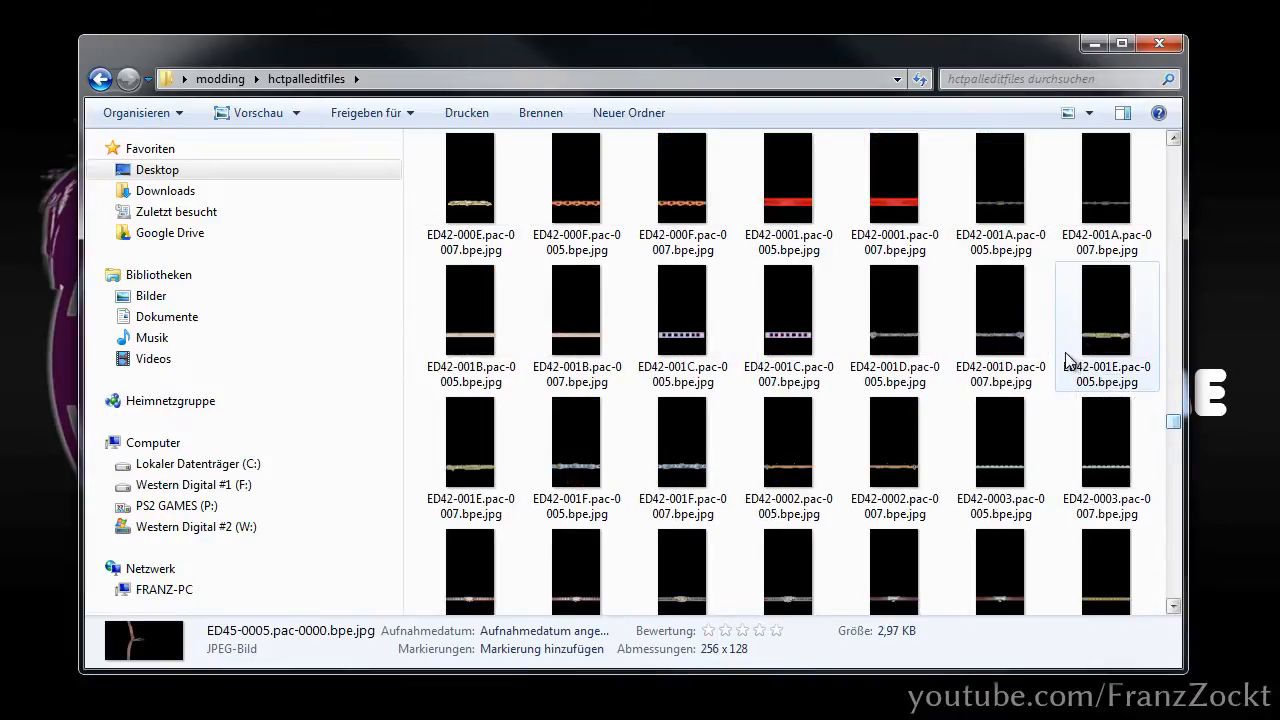
{"action": "left_click", "coordinate": [478, 420]}
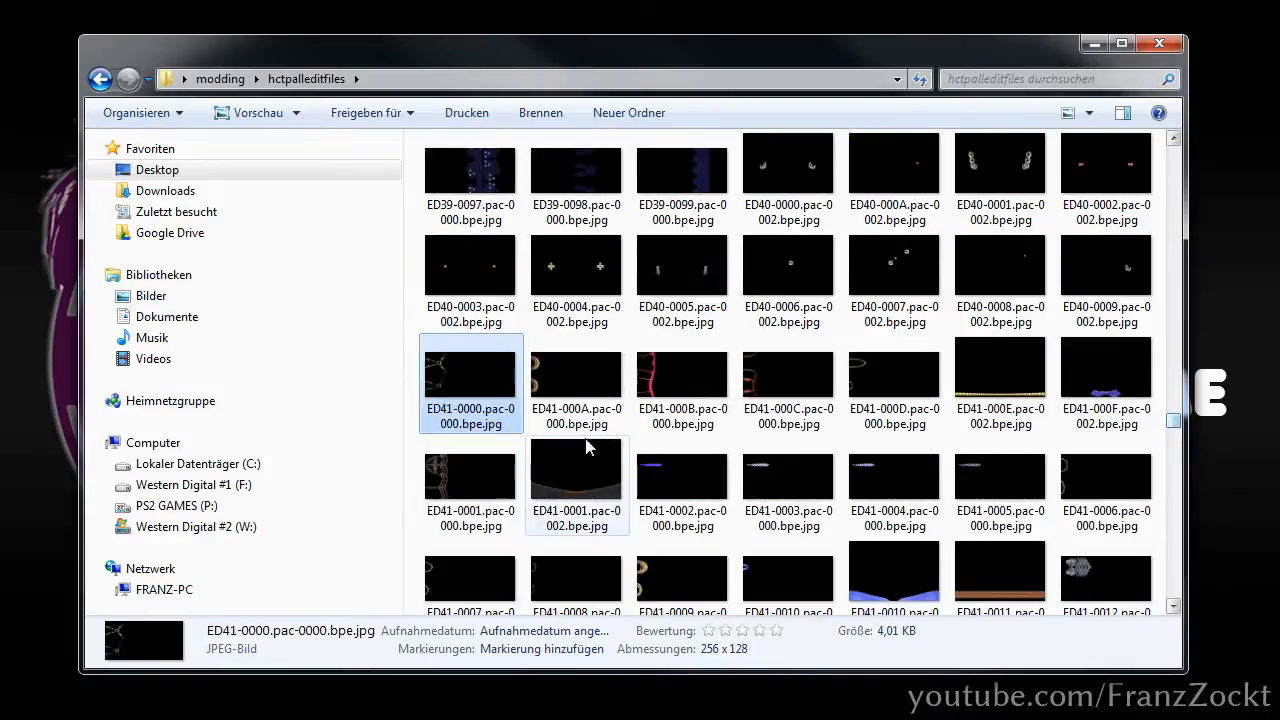
{"action": "left_click", "coordinate": [505, 484]}
{"action": "left_click", "coordinate": [555, 488]}
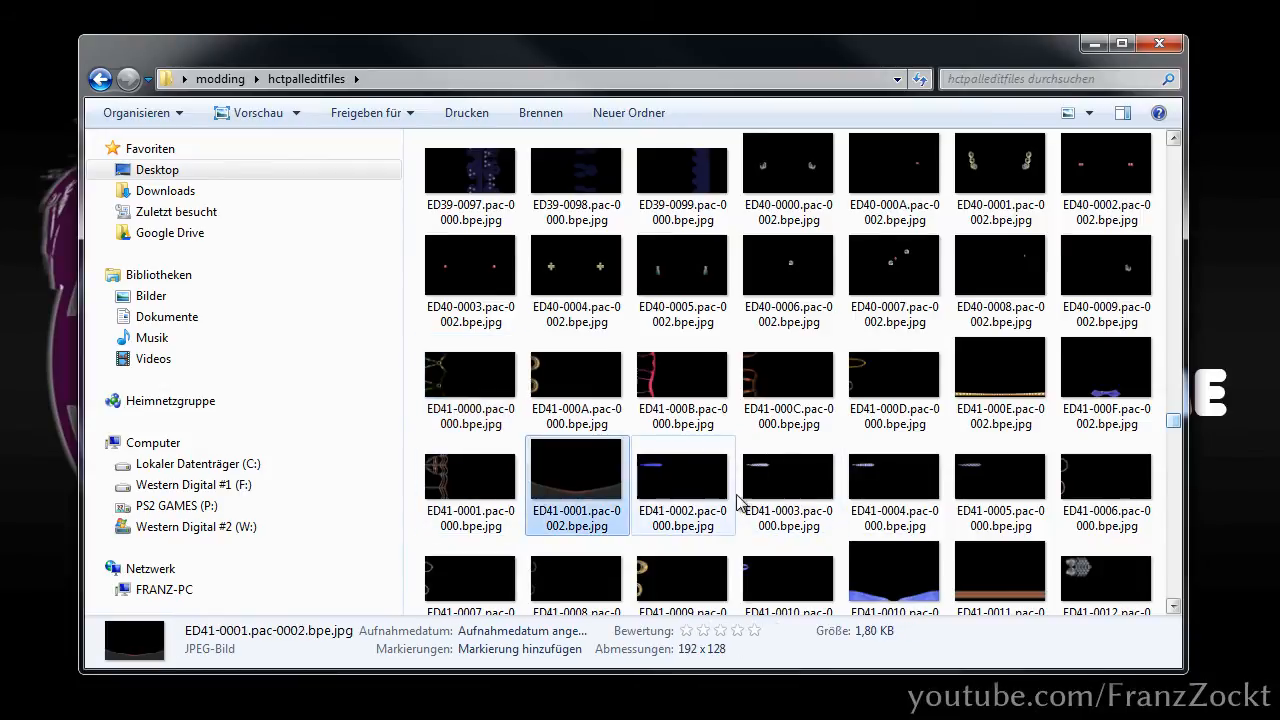
{"action": "left_click", "coordinate": [784, 420]}
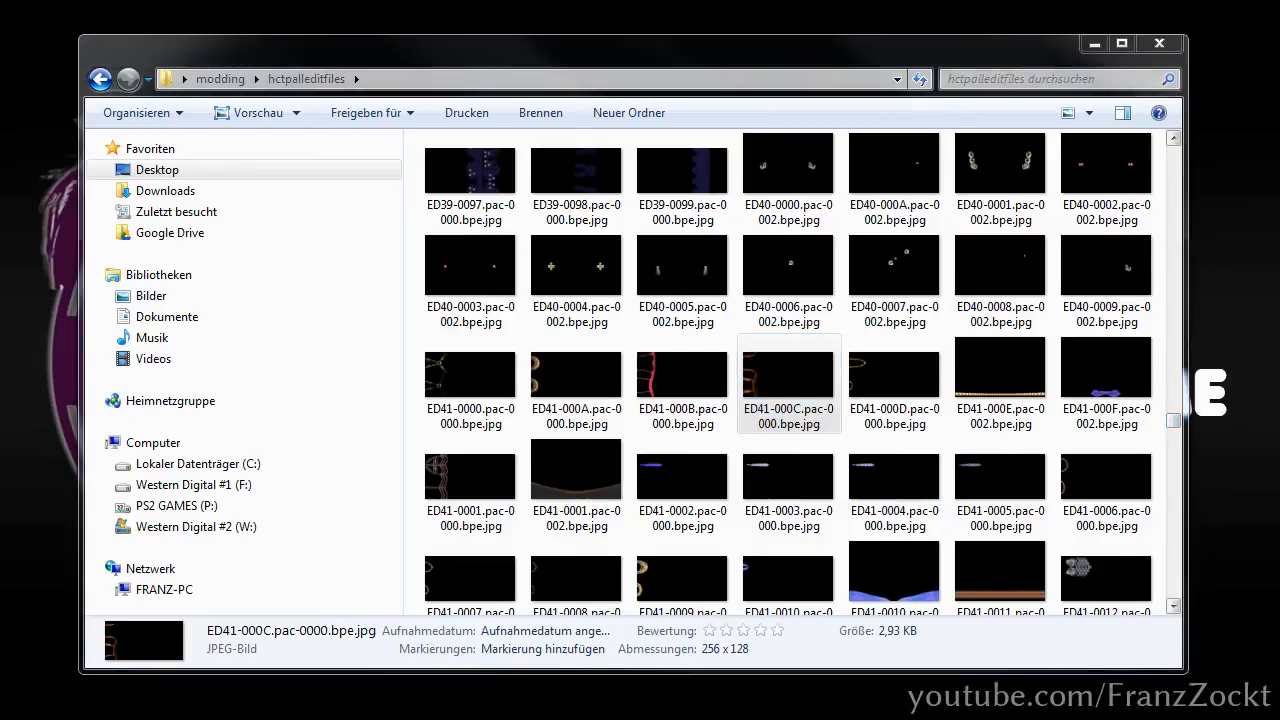
Step: Open the ED4 folder of the WWE SmackDown Here Comes the Pain game files, select ED41.PAC and minimize that window
{"action": "left_click_drag", "start_coordinate": [1279, 182], "coordinate": [721, 86]}
{"action": "left_click_drag", "start_coordinate": [105, 68], "coordinate": [149, 76]}
{"action": "left_click_drag", "start_coordinate": [241, 93], "coordinate": [203, 63]}
{"action": "left_click_drag", "start_coordinate": [556, 70], "coordinate": [591, 70]}
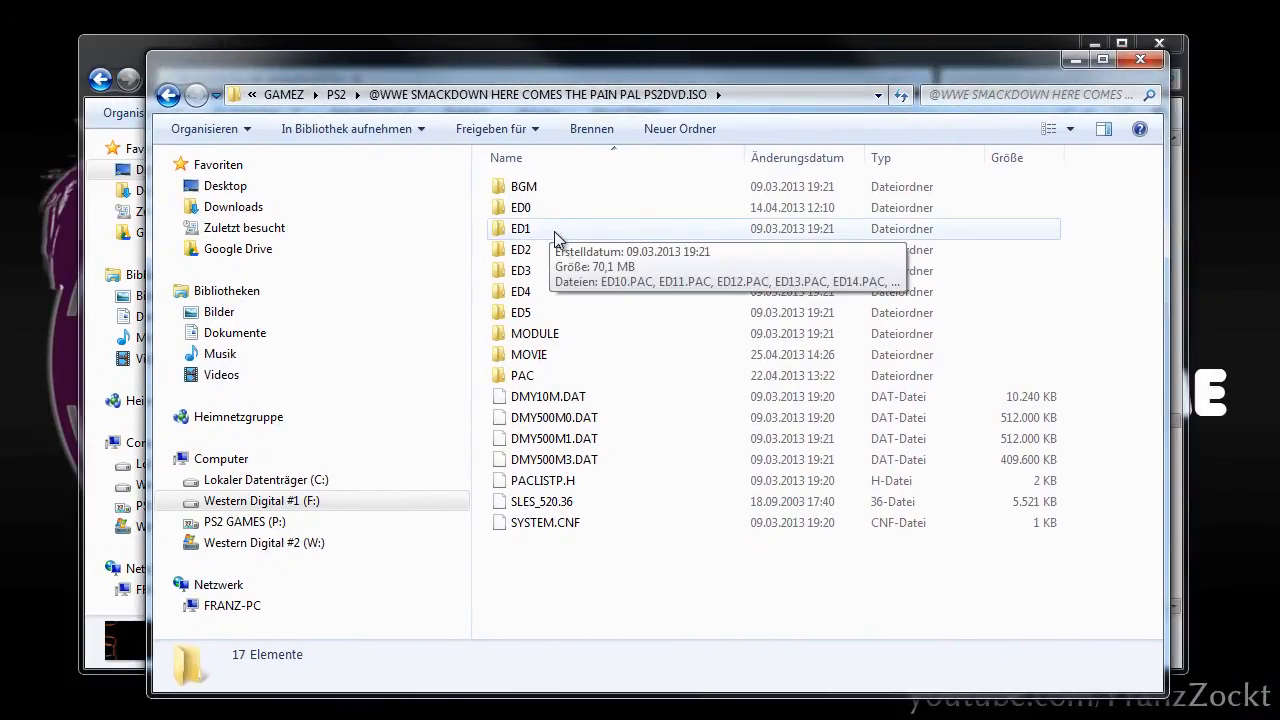
{"action": "double_click", "coordinate": [539, 292]}
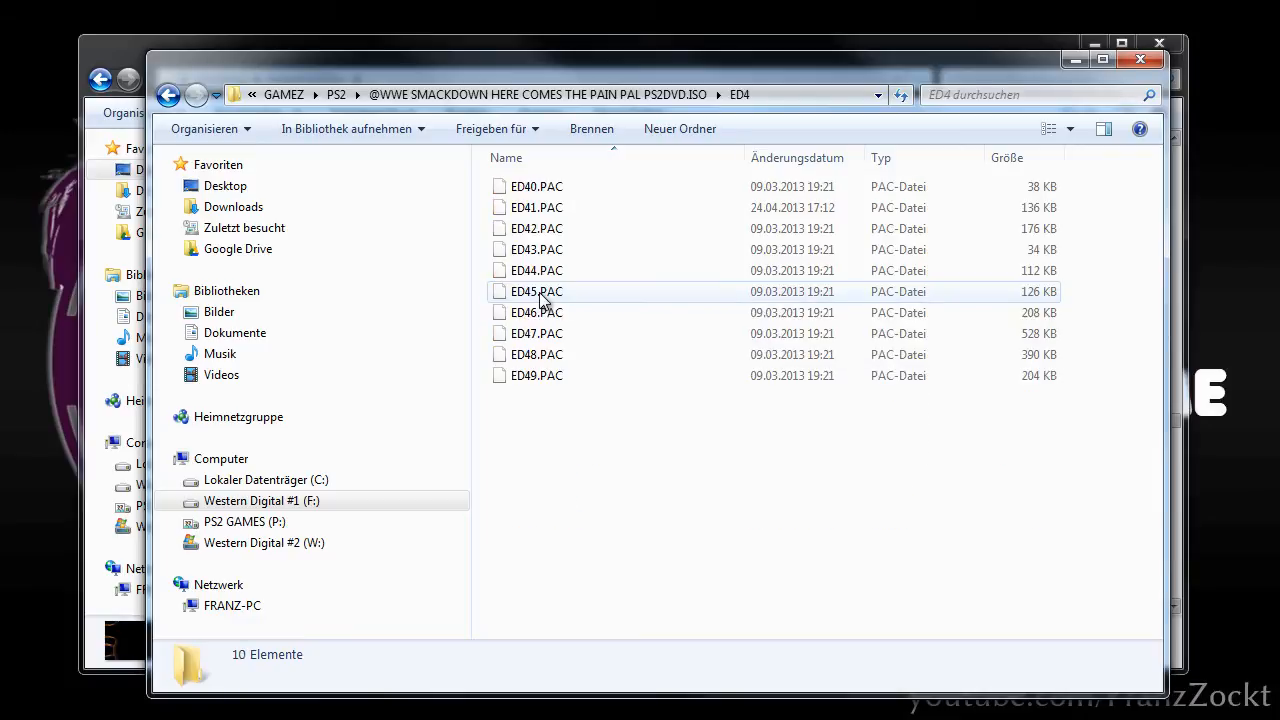
{"action": "left_click", "coordinate": [547, 207]}
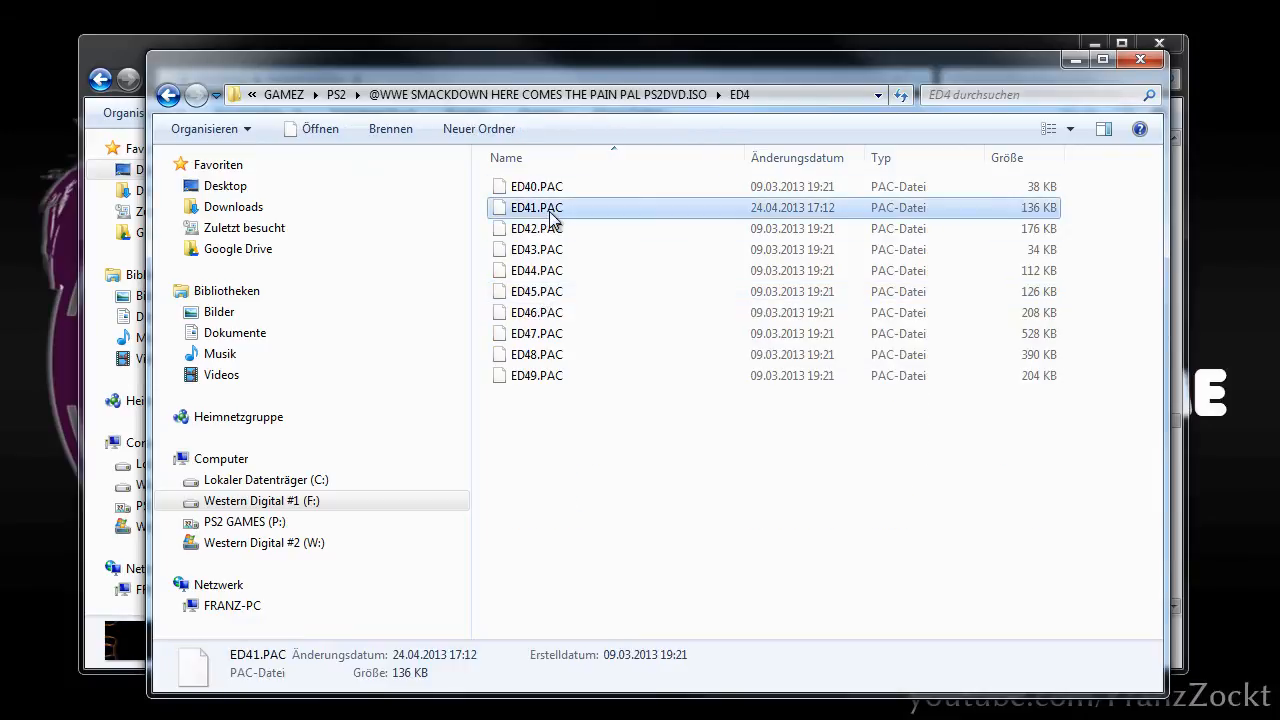
{"action": "left_click", "coordinate": [553, 230]}
{"action": "left_click", "coordinate": [549, 211]}
{"action": "left_click", "coordinate": [1069, 66]}
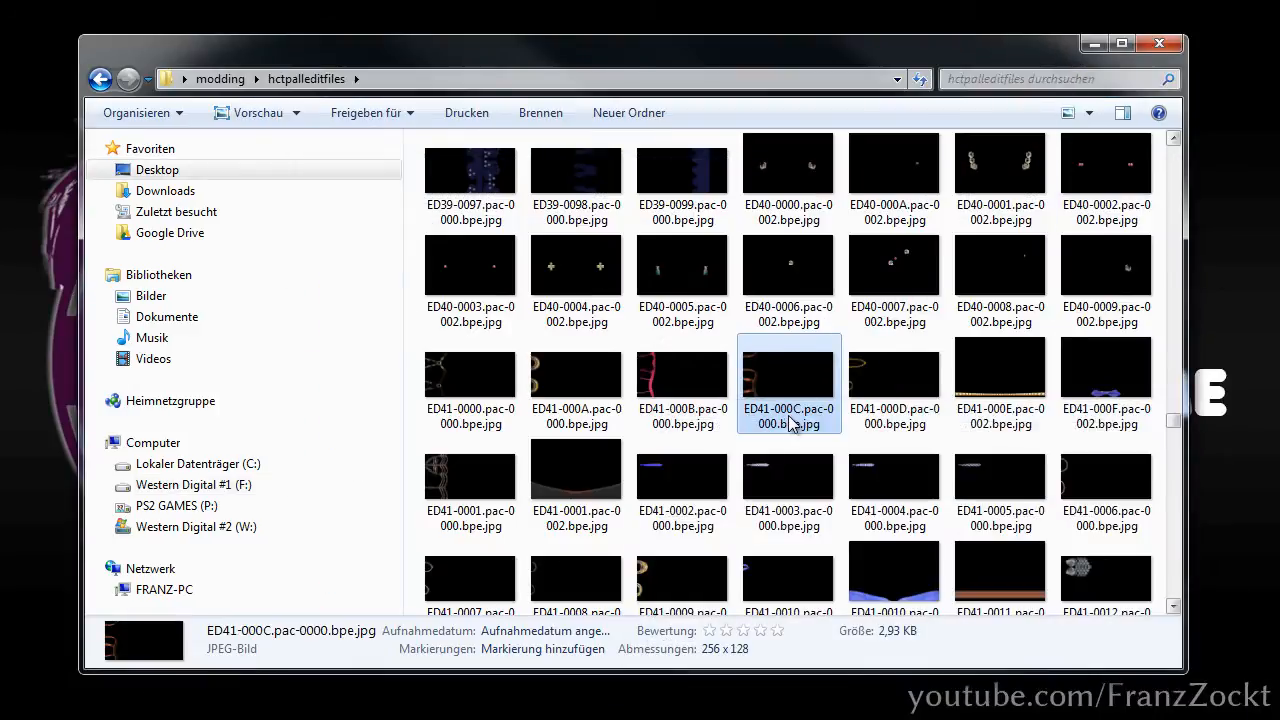
Step: Copy the selected image's name without the jpg extension and search the folder for ED41-000C.pac-0000.bpe
{"action": "right_click", "coordinate": [783, 426]}
{"action": "left_click", "coordinate": [857, 675]}
{"action": "key", "text": "ctrl+c"}
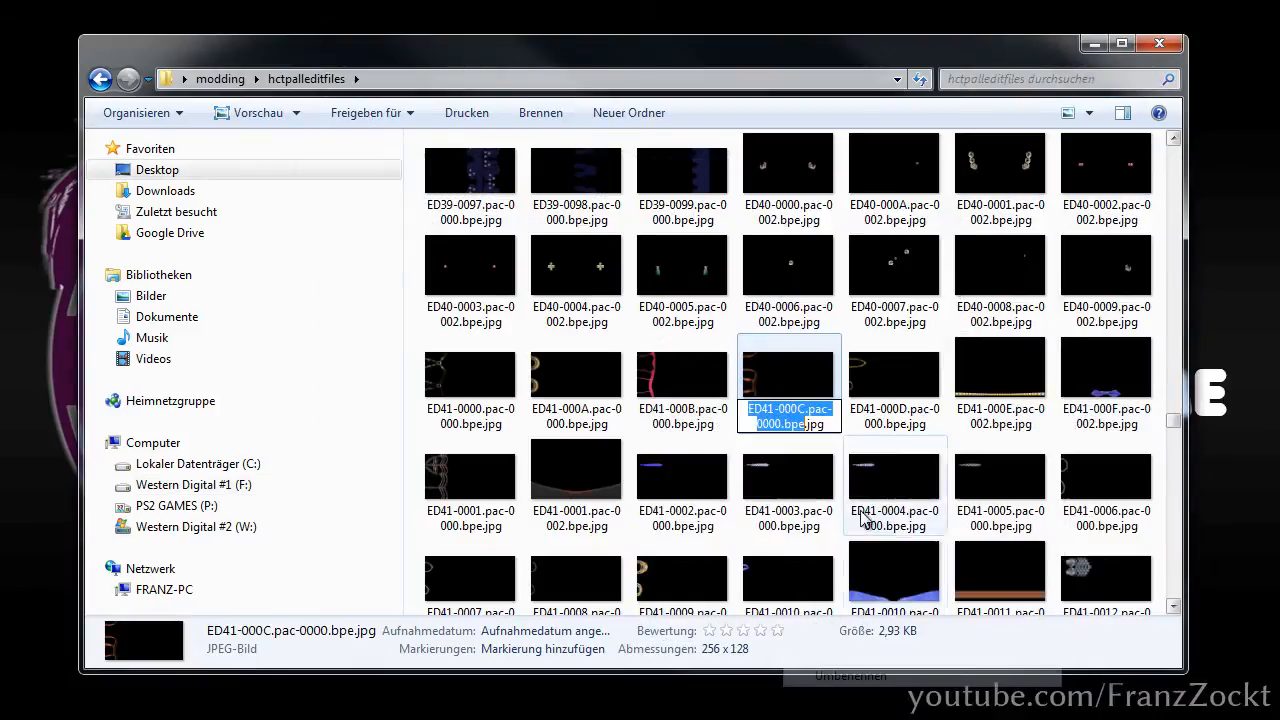
{"action": "left_click", "coordinate": [718, 399]}
{"action": "left_click", "coordinate": [758, 403]}
{"action": "left_click", "coordinate": [1075, 77]}
{"action": "key", "text": "ctrl+v"}
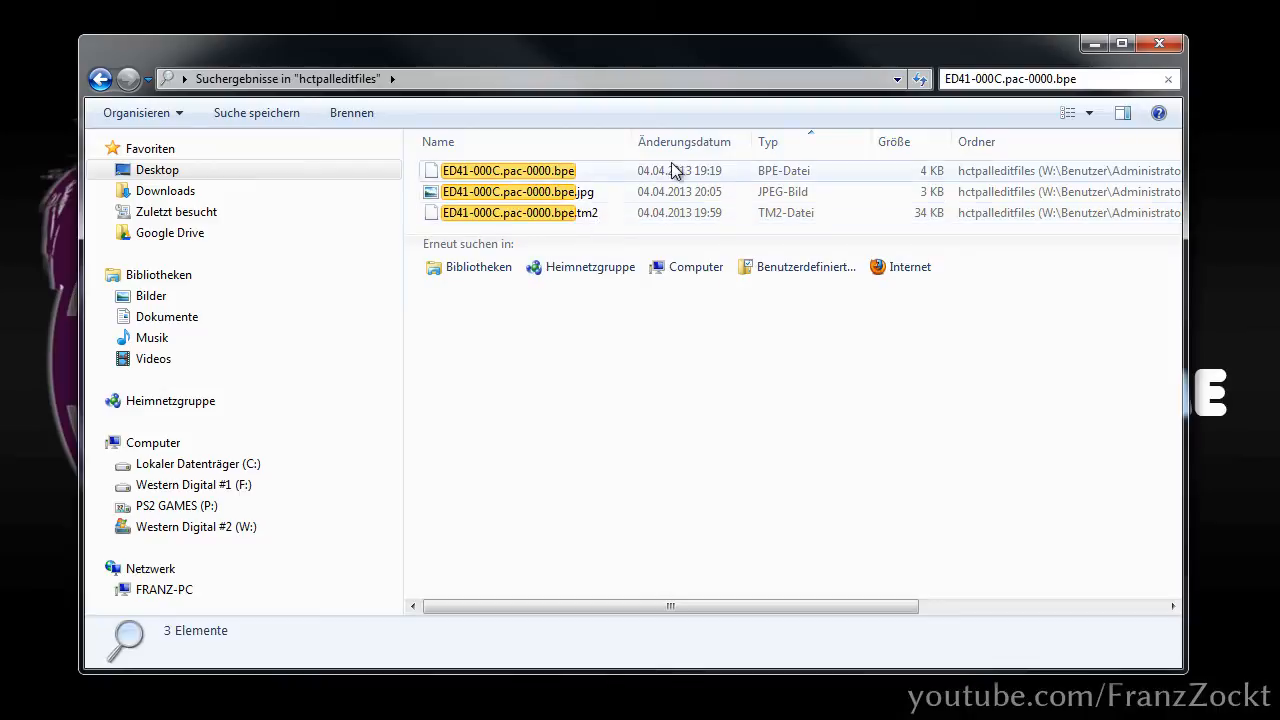
Step: Open ED41-000C.pac-0000.bpe in Hex Workshop and resize the hex view to 16 bytes per row
{"action": "right_click", "coordinate": [560, 174]}
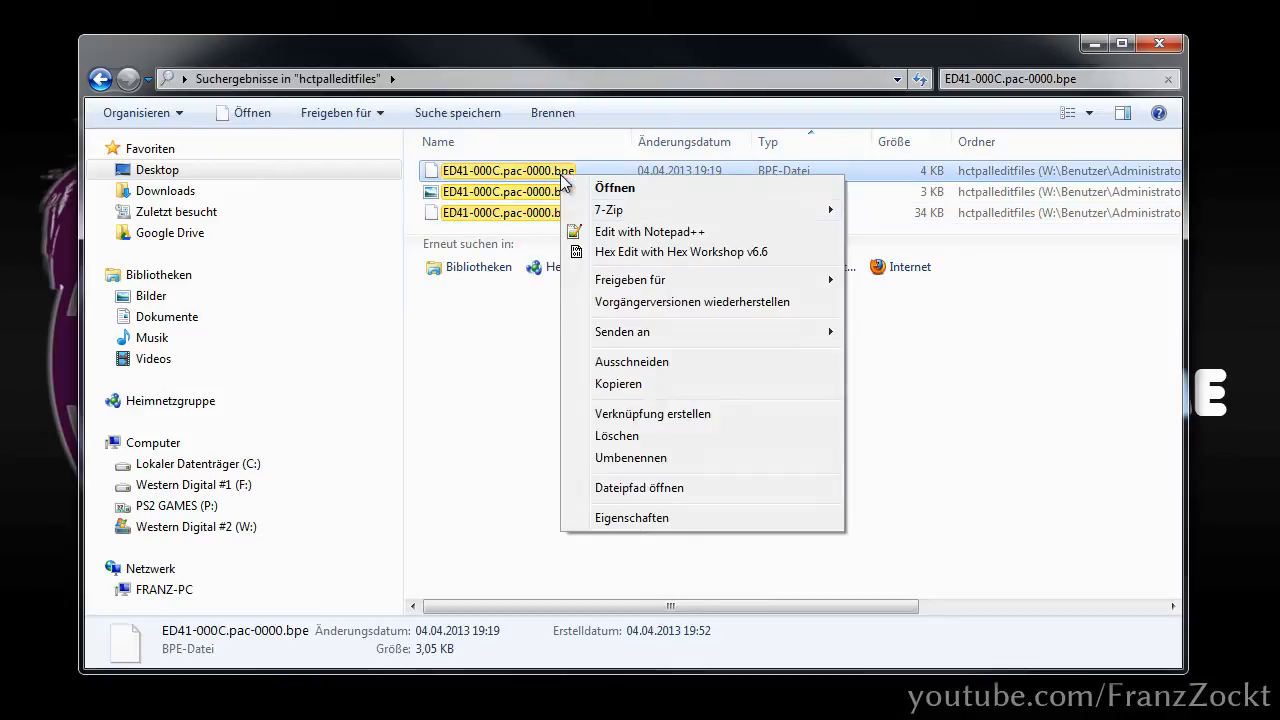
{"action": "left_click", "coordinate": [627, 254]}
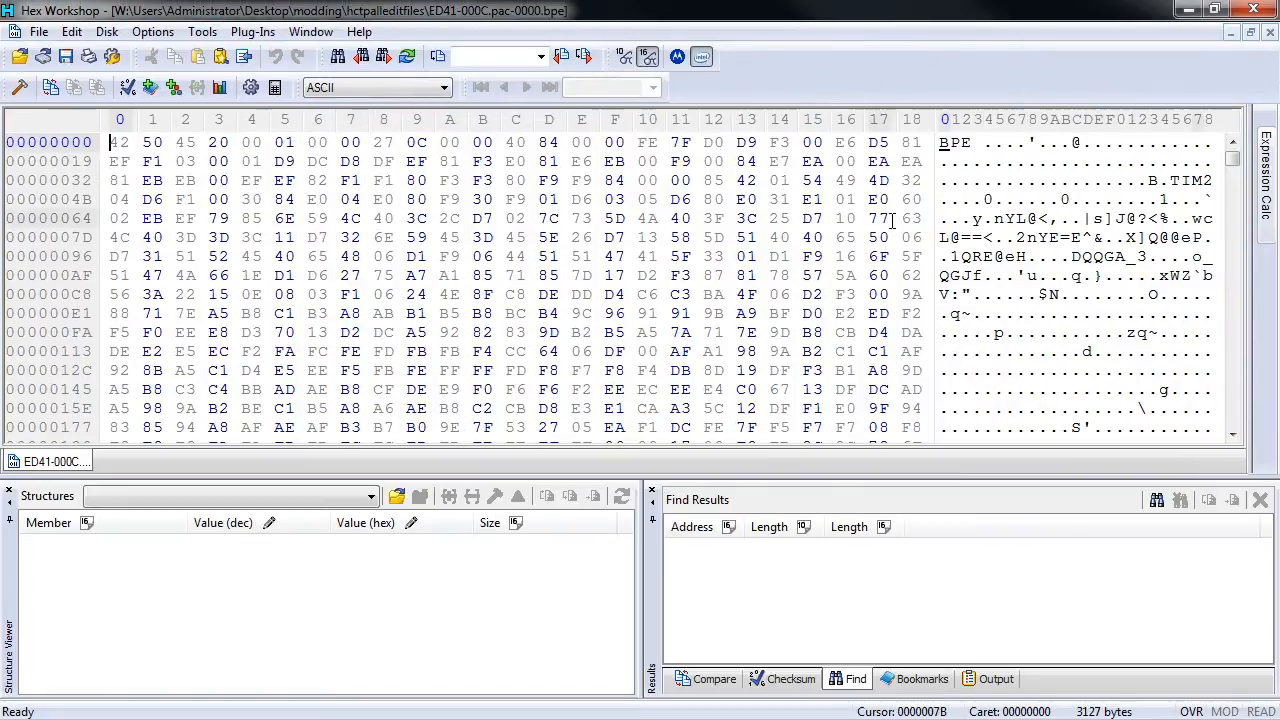
{"action": "left_click_drag", "start_coordinate": [936, 127], "coordinate": [638, 136]}
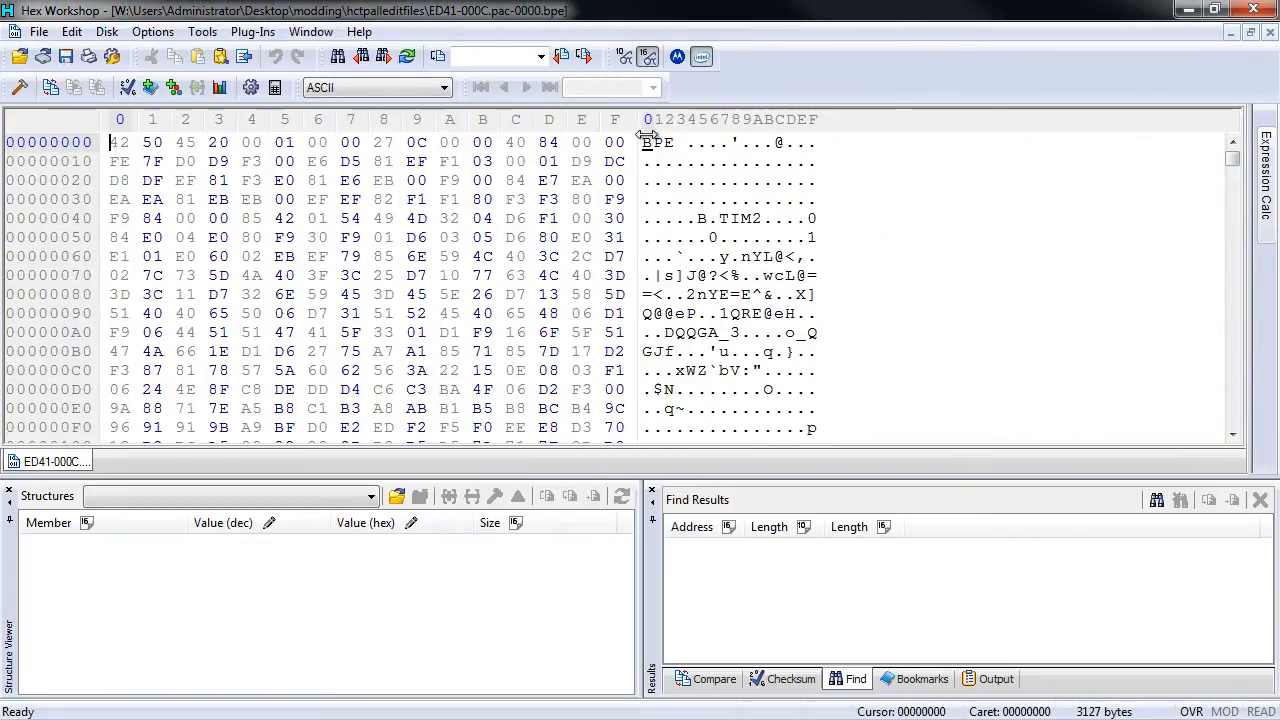
{"action": "left_click", "coordinate": [700, 351]}
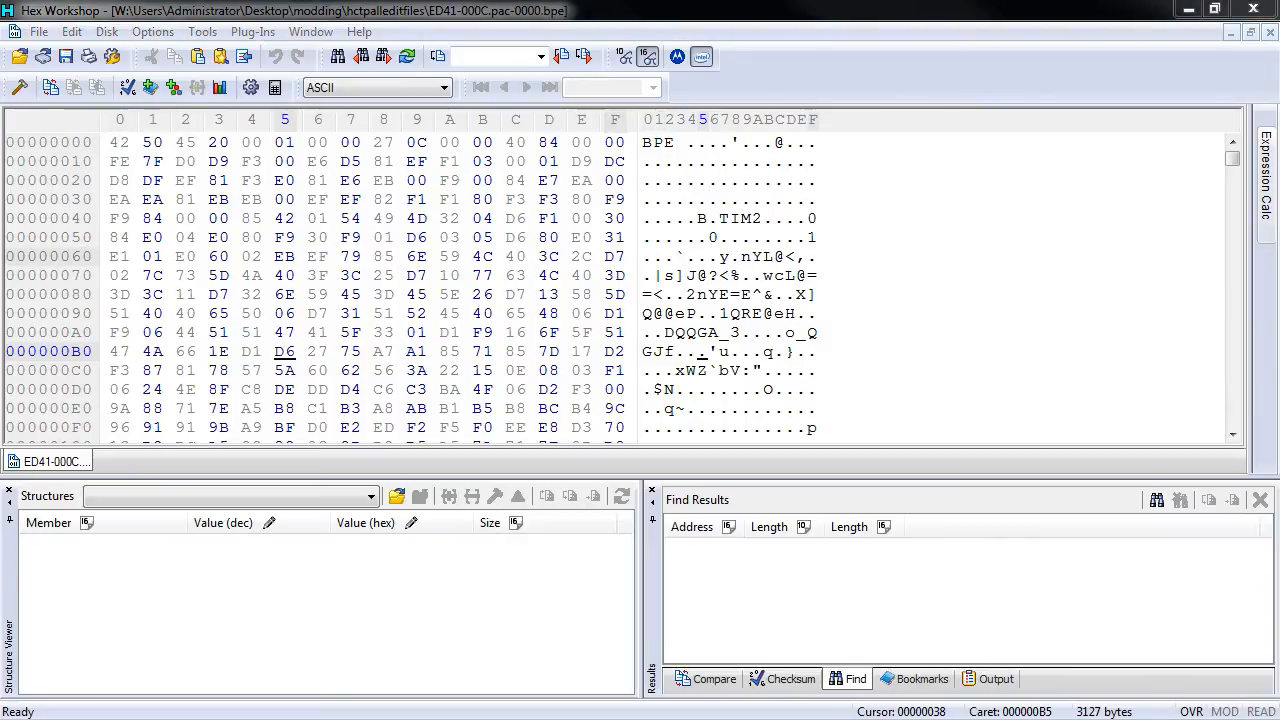
Step: Open ED41.PAC in Hex Workshop as well and resize its hex view to 16 bytes per row
{"action": "key", "text": "ctrl+o"}
{"action": "right_click", "coordinate": [569, 207]}
{"action": "left_click", "coordinate": [705, 289]}
{"action": "left_click_drag", "start_coordinate": [930, 120], "coordinate": [636, 135]}
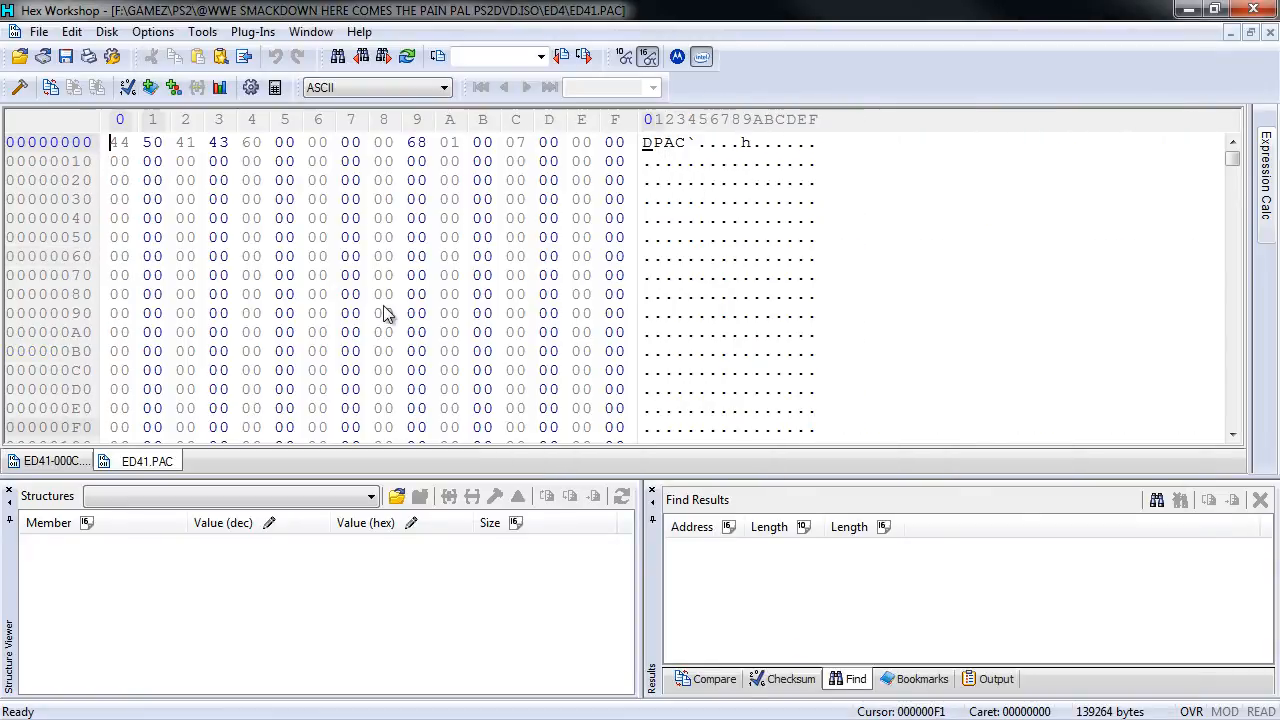
Step: Copy the first 32 bytes of ED41-000C.pac-0000.bpe and return to ED41.PAC
{"action": "left_click", "coordinate": [72, 464]}
{"action": "left_click_drag", "start_coordinate": [114, 142], "coordinate": [625, 198]}
{"action": "left_click", "coordinate": [147, 461]}
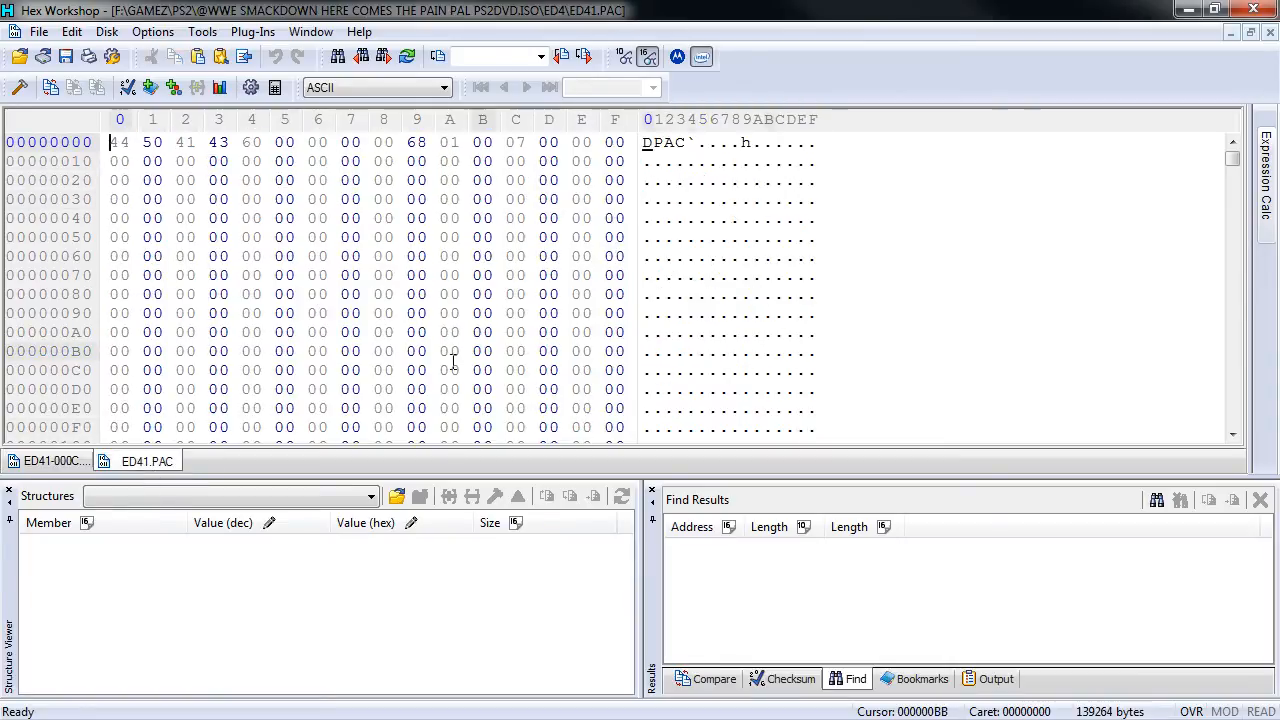
Step: Search ED41.PAC for all instances of the copied bytes as hex values
{"action": "left_click", "coordinate": [666, 257]}
{"action": "key", "text": "ctrl+f"}
{"action": "left_click", "coordinate": [618, 289]}
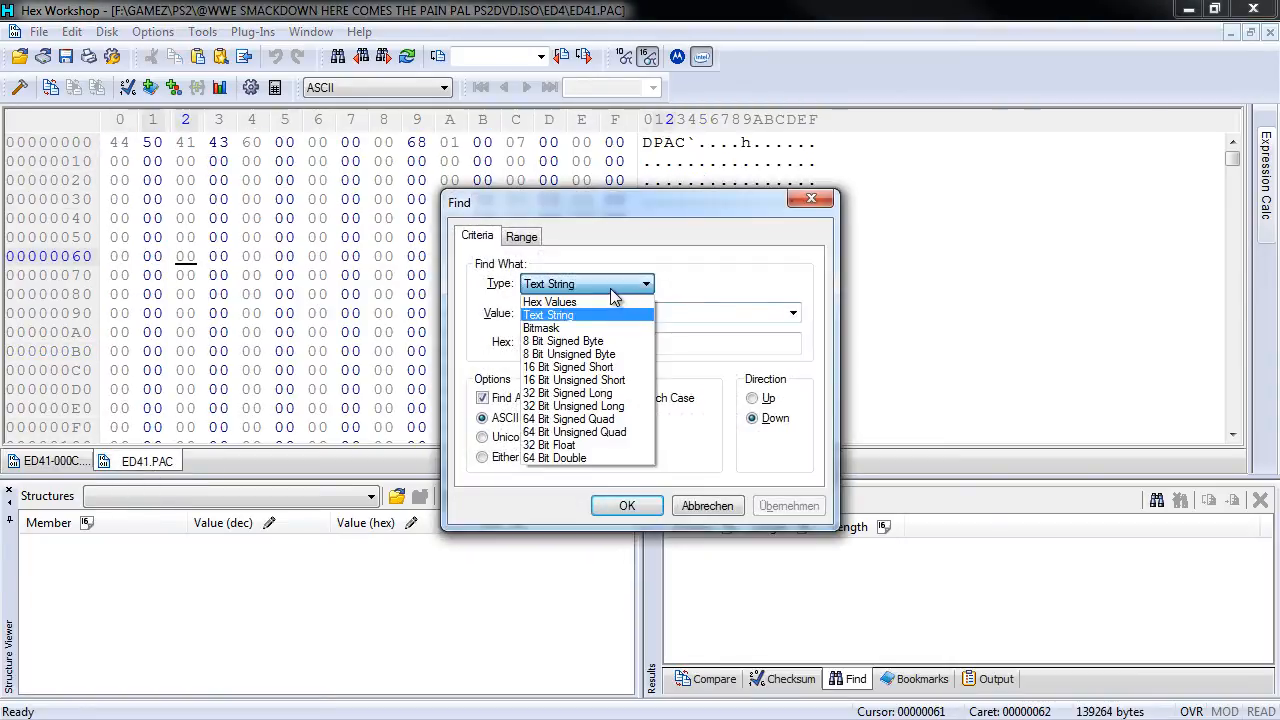
{"action": "left_click", "coordinate": [583, 303]}
{"action": "left_click", "coordinate": [580, 312]}
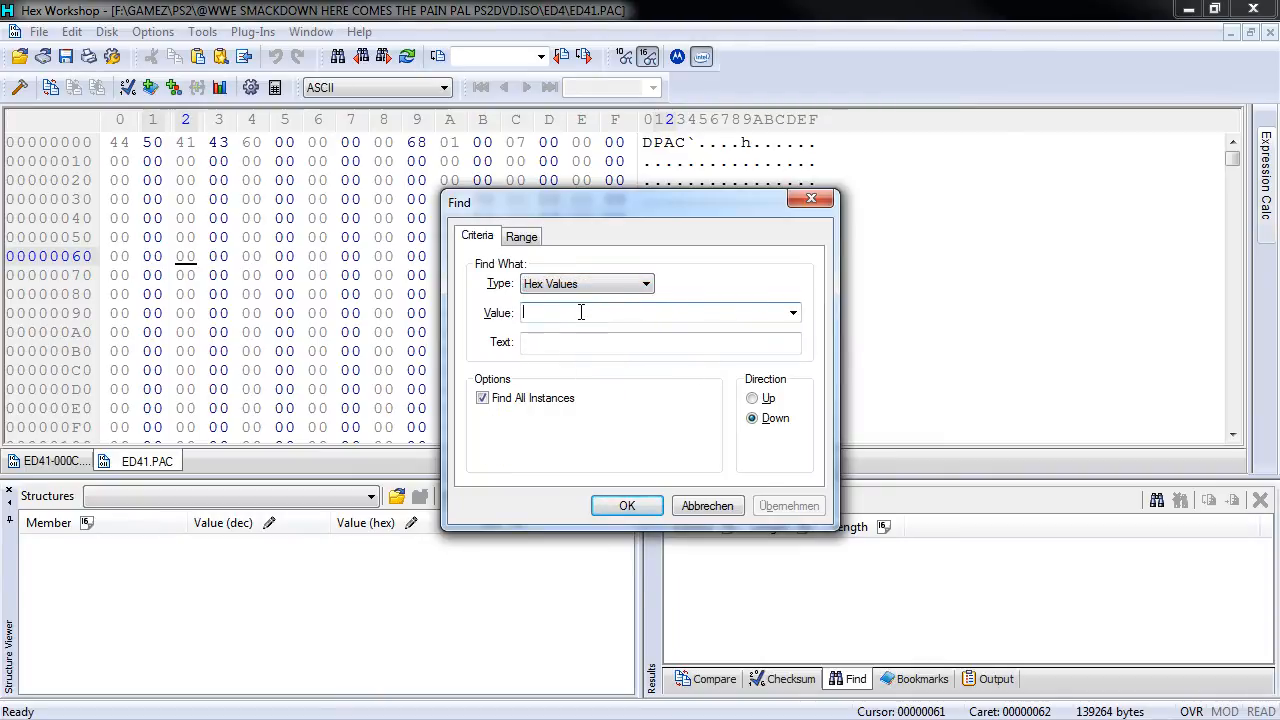
{"action": "right_click", "coordinate": [580, 312]}
{"action": "left_click", "coordinate": [626, 398]}
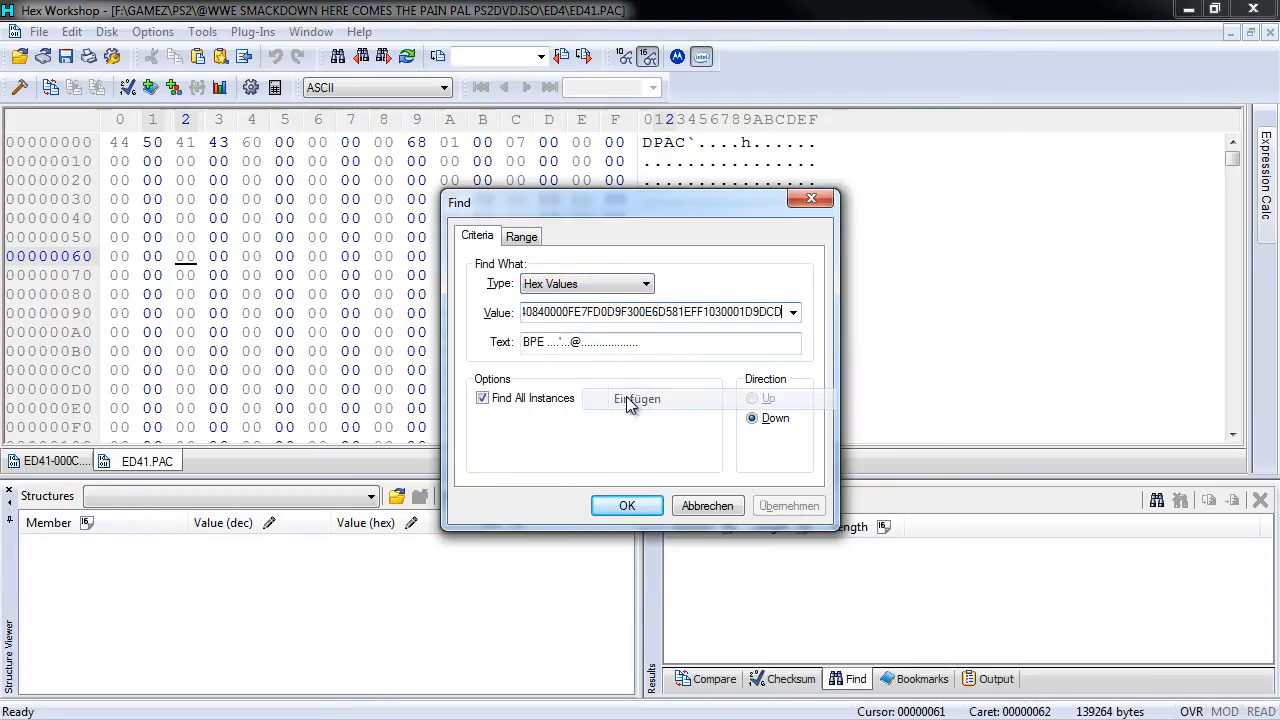
{"action": "left_click", "coordinate": [646, 504]}
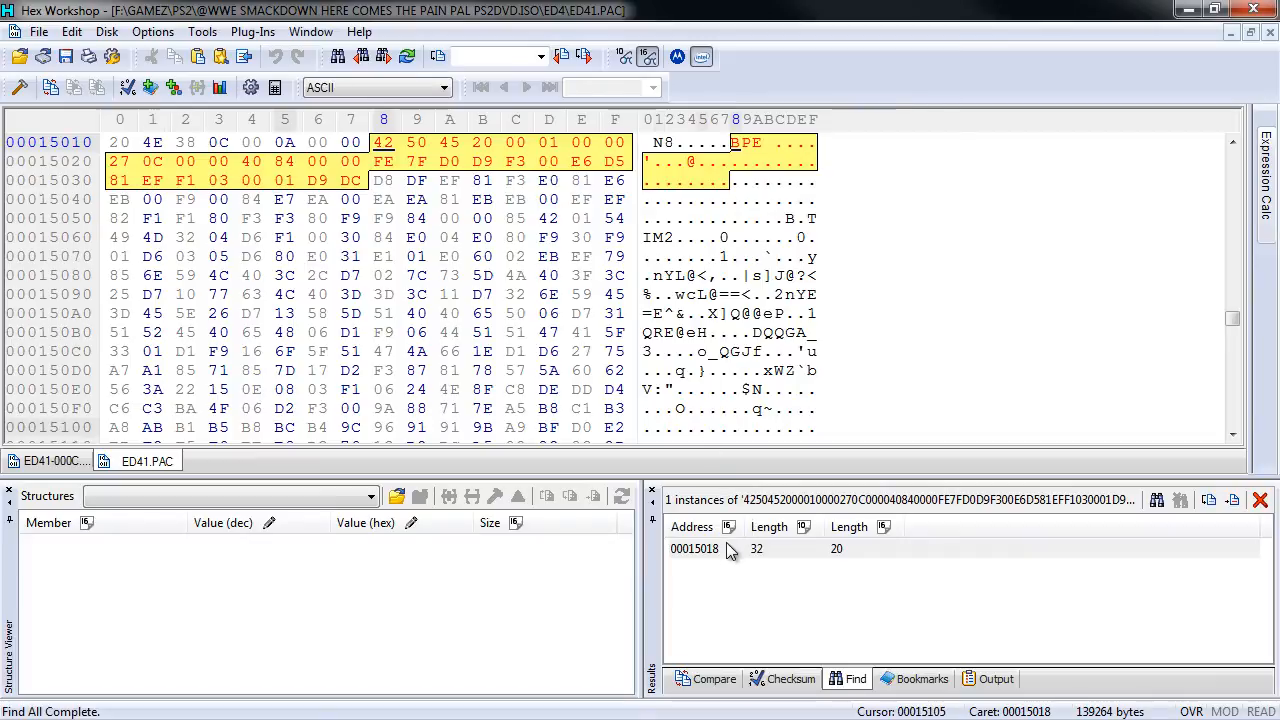
Step: Place the caret at the start of the PAC header just above the found BPE data, at offset 00015000
{"action": "left_click", "coordinate": [686, 298]}
{"action": "scroll", "coordinate": [686, 298], "scroll_direction": "up", "scroll_amount": 7}
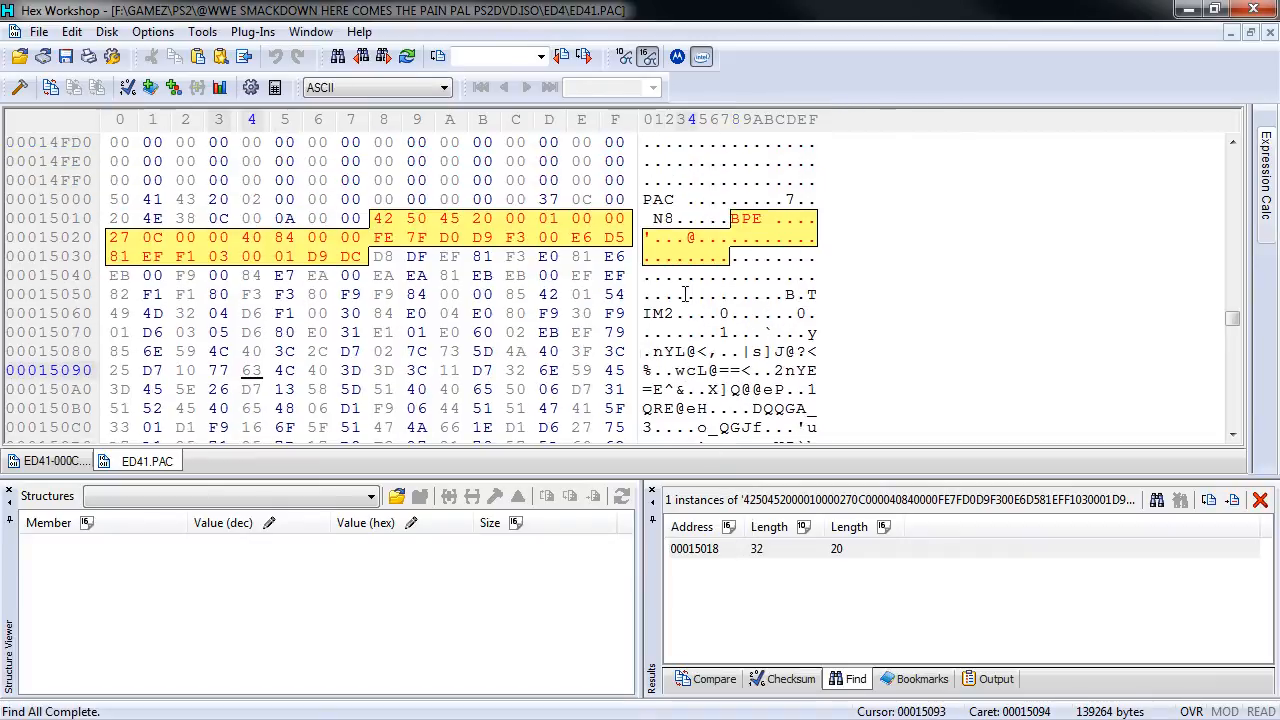
{"action": "left_click", "coordinate": [648, 258]}
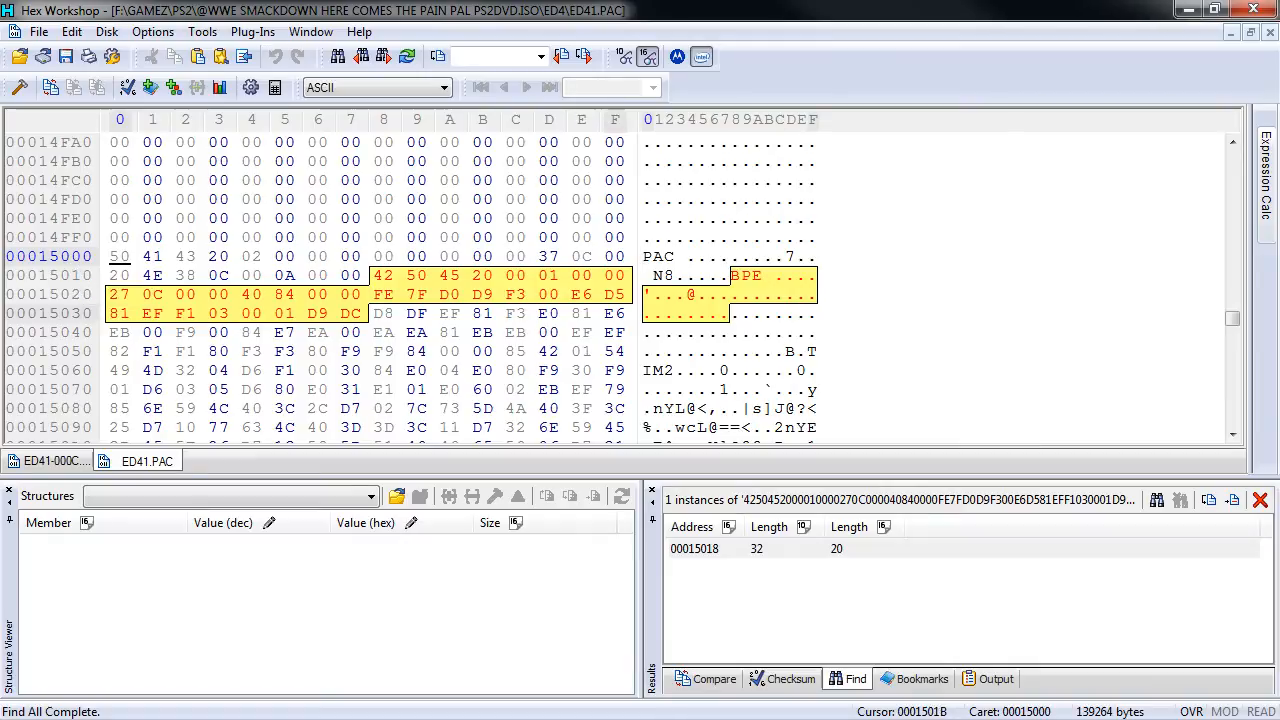
Step: Minimize the open windows, then create a new text document on the desktop and open it
{"action": "left_click", "coordinate": [1189, 9]}
{"action": "left_click", "coordinate": [1084, 62]}
{"action": "left_click", "coordinate": [1092, 45]}
{"action": "right_click", "coordinate": [440, 382]}
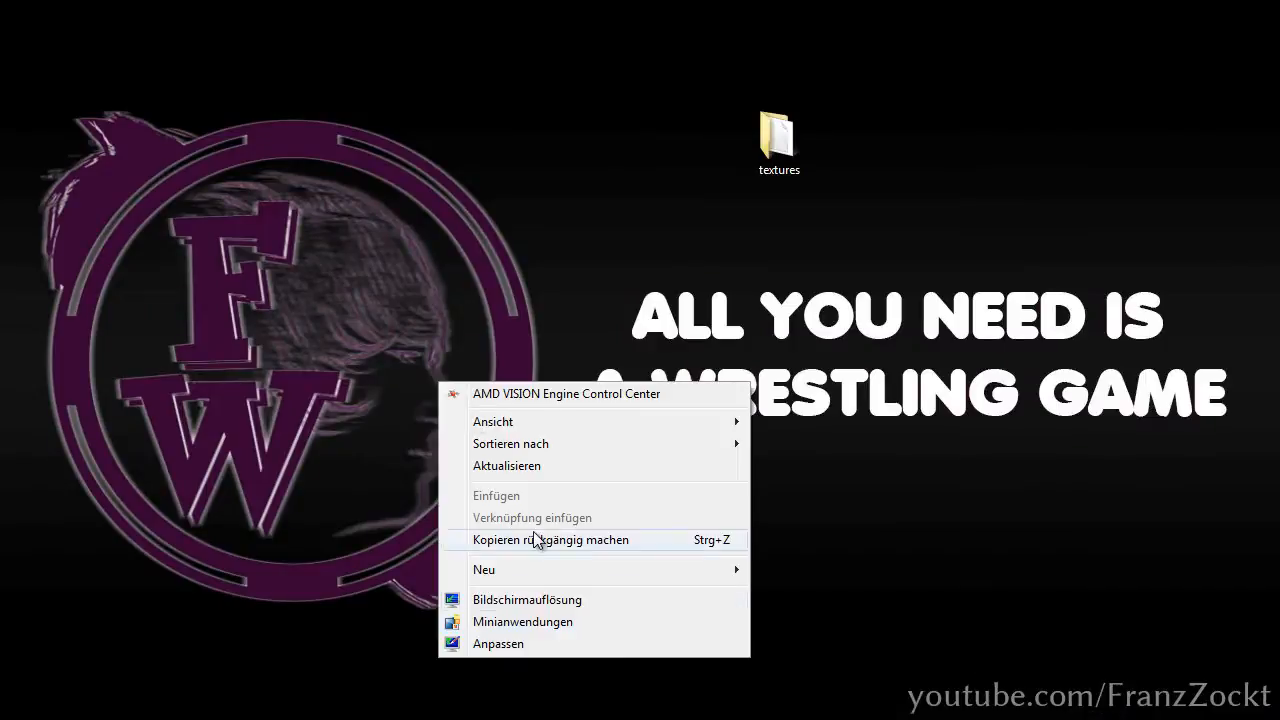
{"action": "mouse_move", "coordinate": [564, 578]}
{"action": "left_click", "coordinate": [825, 503]}
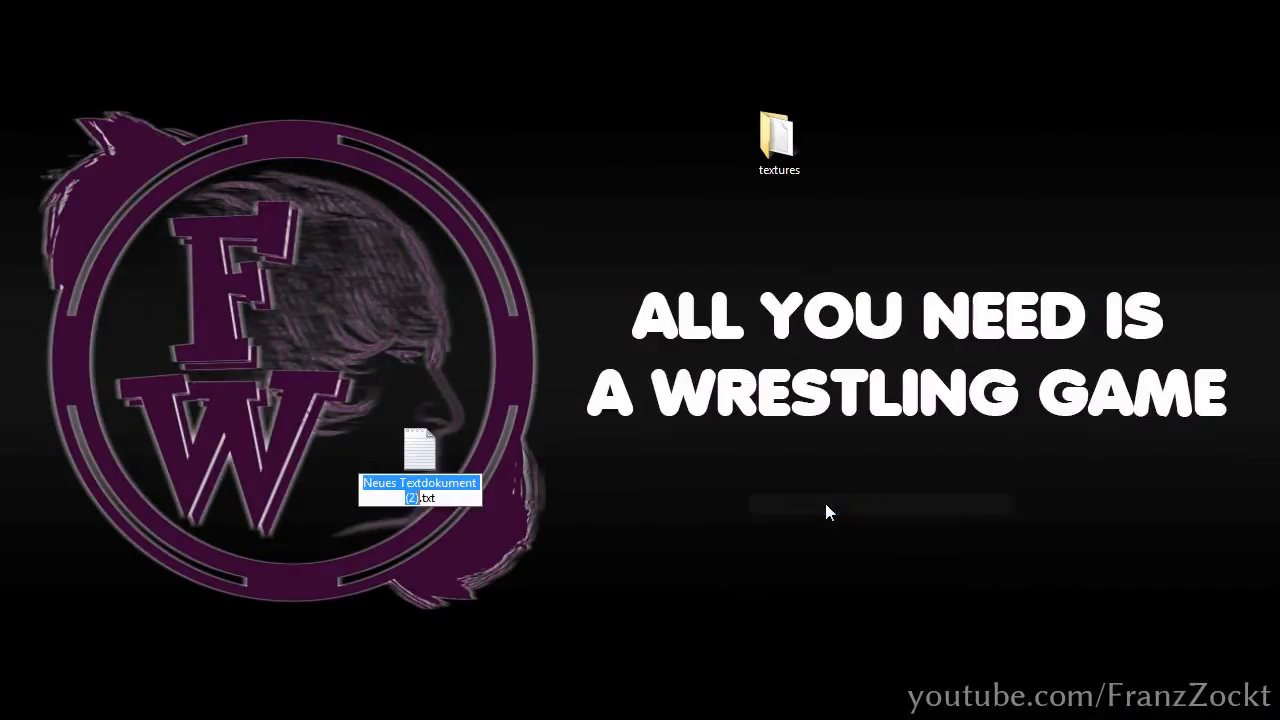
{"action": "left_click", "coordinate": [492, 541]}
{"action": "double_click", "coordinate": [464, 495]}
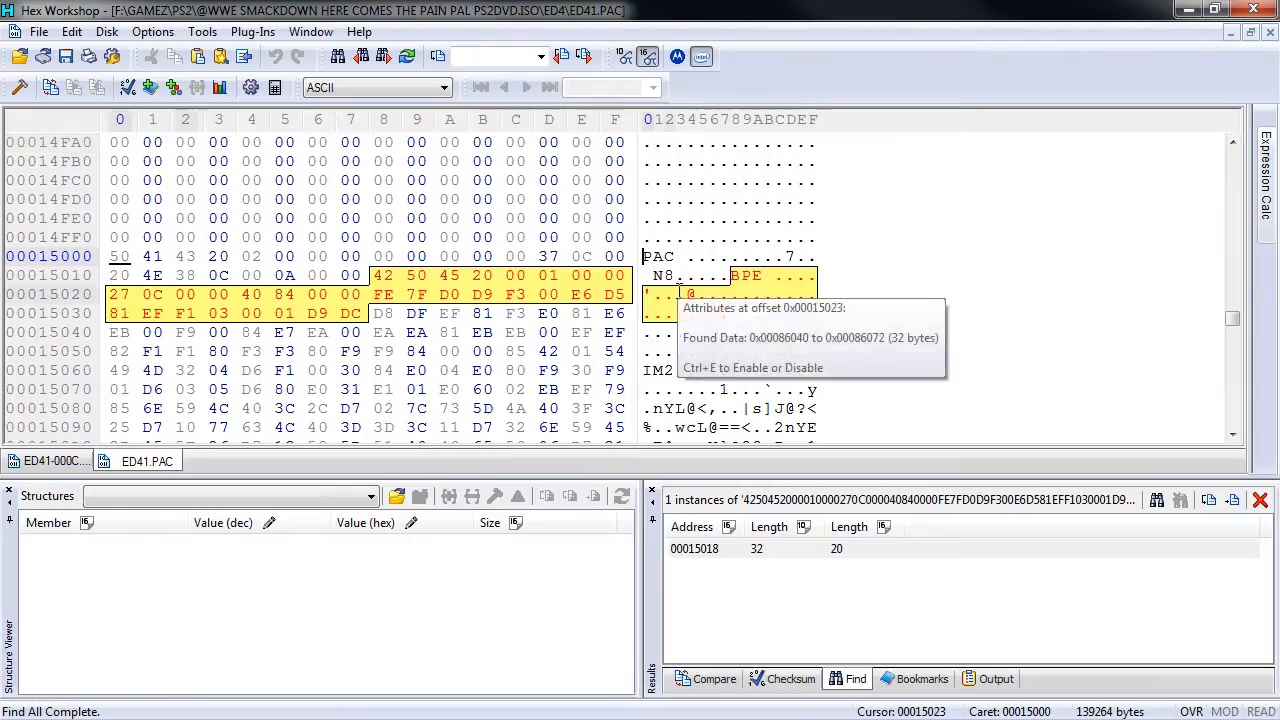
Step: Copy the PAC header's address 00015000 from the Add Bookmark dialog into the text document and return to the hex editor
{"action": "key", "text": "ctrl+b"}
{"action": "double_click", "coordinate": [551, 297]}
{"action": "left_click", "coordinate": [854, 290]}
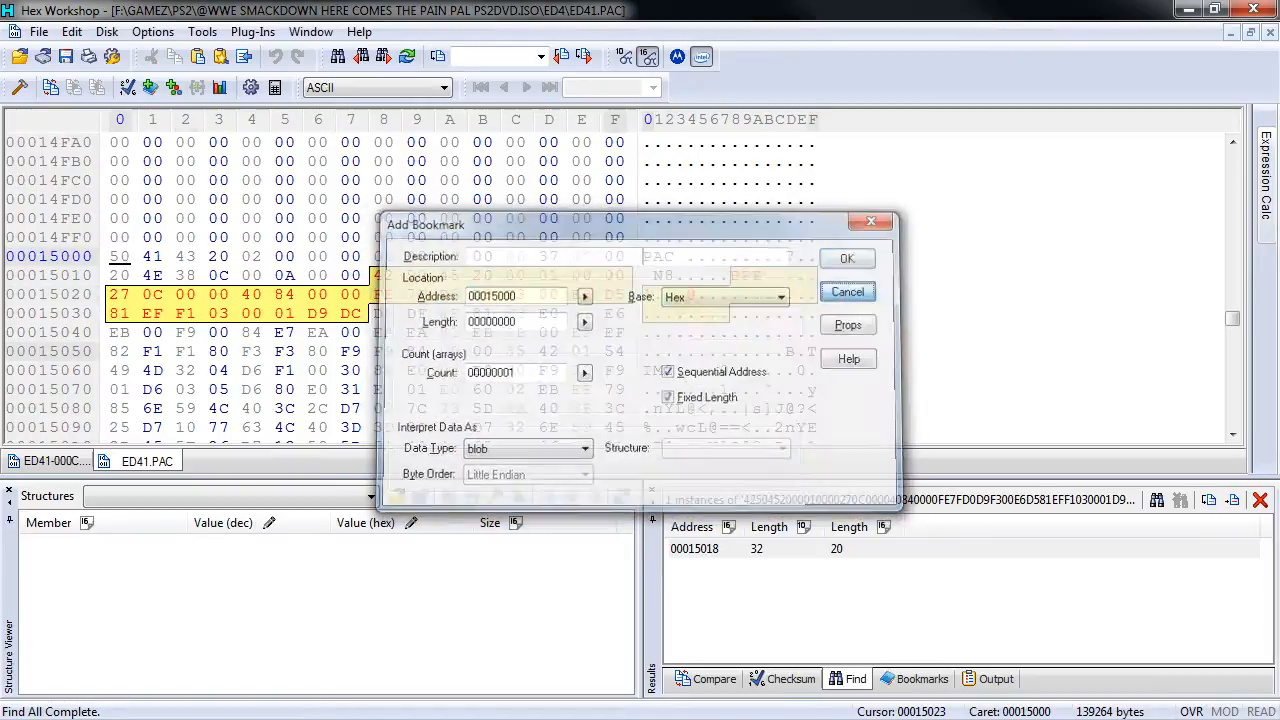
{"action": "key", "text": "alt+Tab"}
{"action": "left_click", "coordinate": [287, 191]}
{"action": "left_click", "coordinate": [371, 257]}
{"action": "left_click", "coordinate": [1095, 163]}
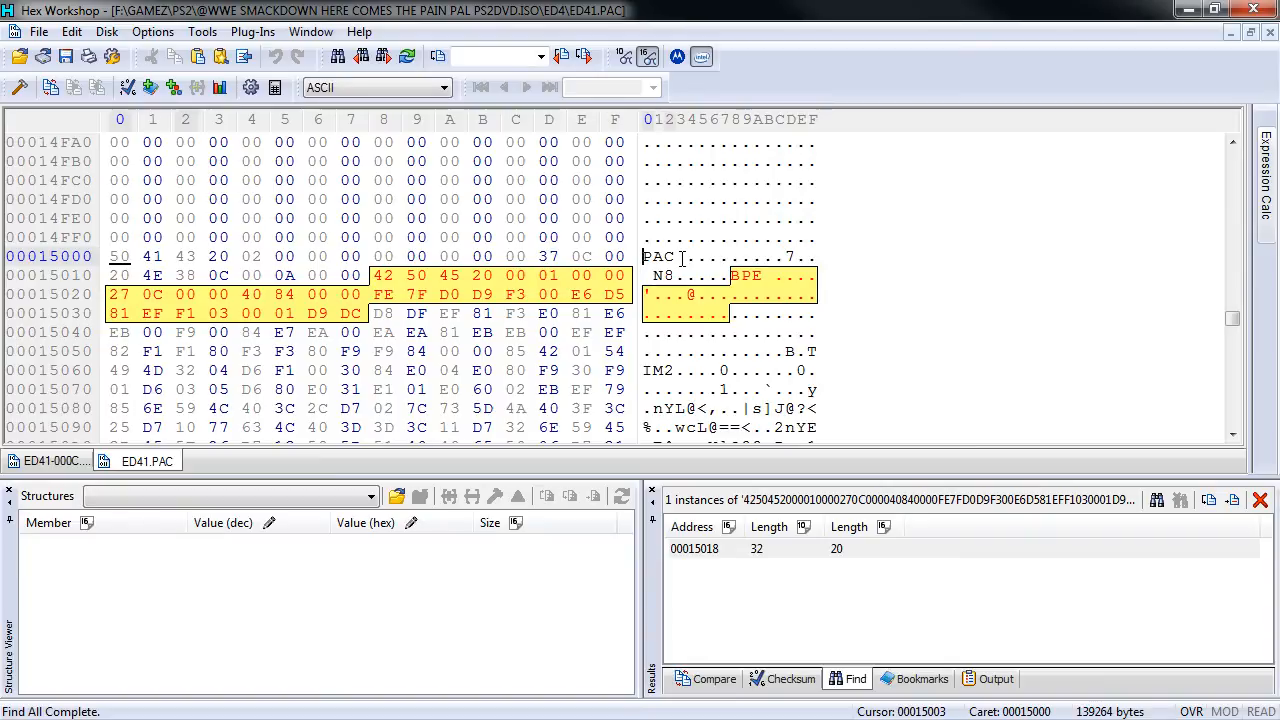
Step: Search ED41.PAC for all instances of the ASCII text string PAC, matching case
{"action": "key", "text": "ctrl+f"}
{"action": "left_click", "coordinate": [600, 284]}
{"action": "left_click", "coordinate": [598, 310]}
{"action": "double_click", "coordinate": [620, 313]}
{"action": "type", "text": "PAC"}
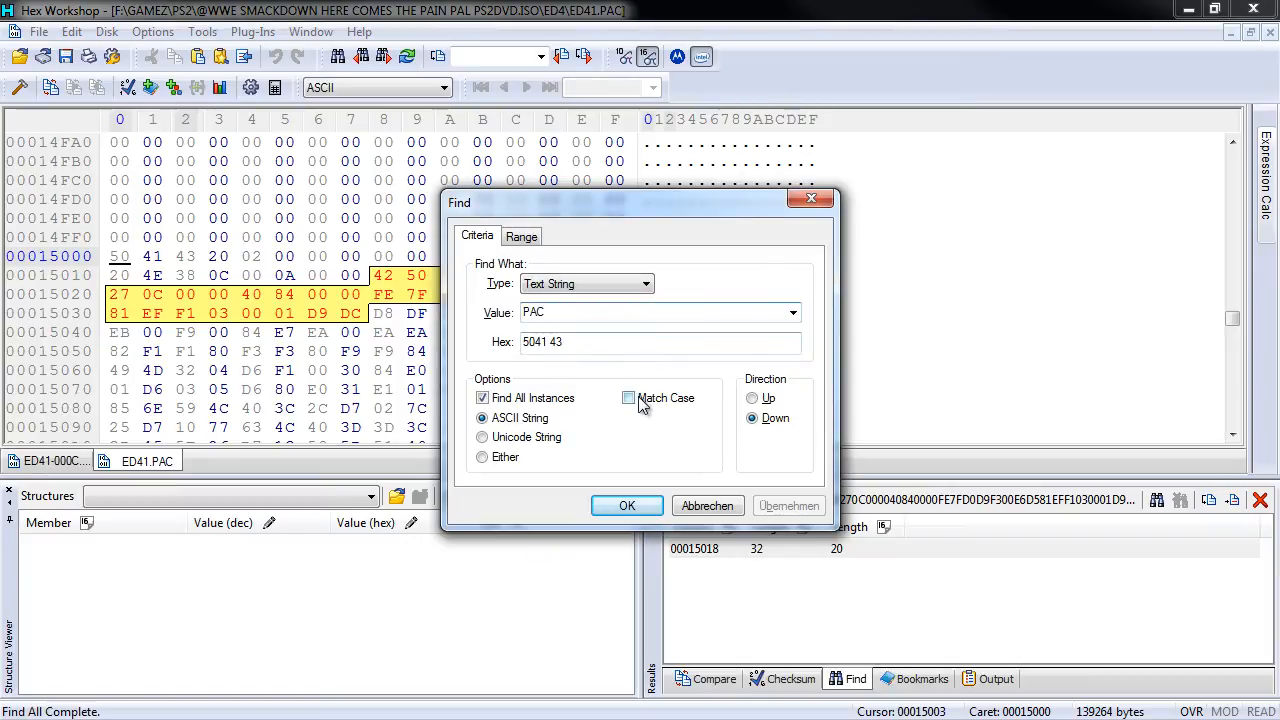
{"action": "left_click", "coordinate": [643, 398]}
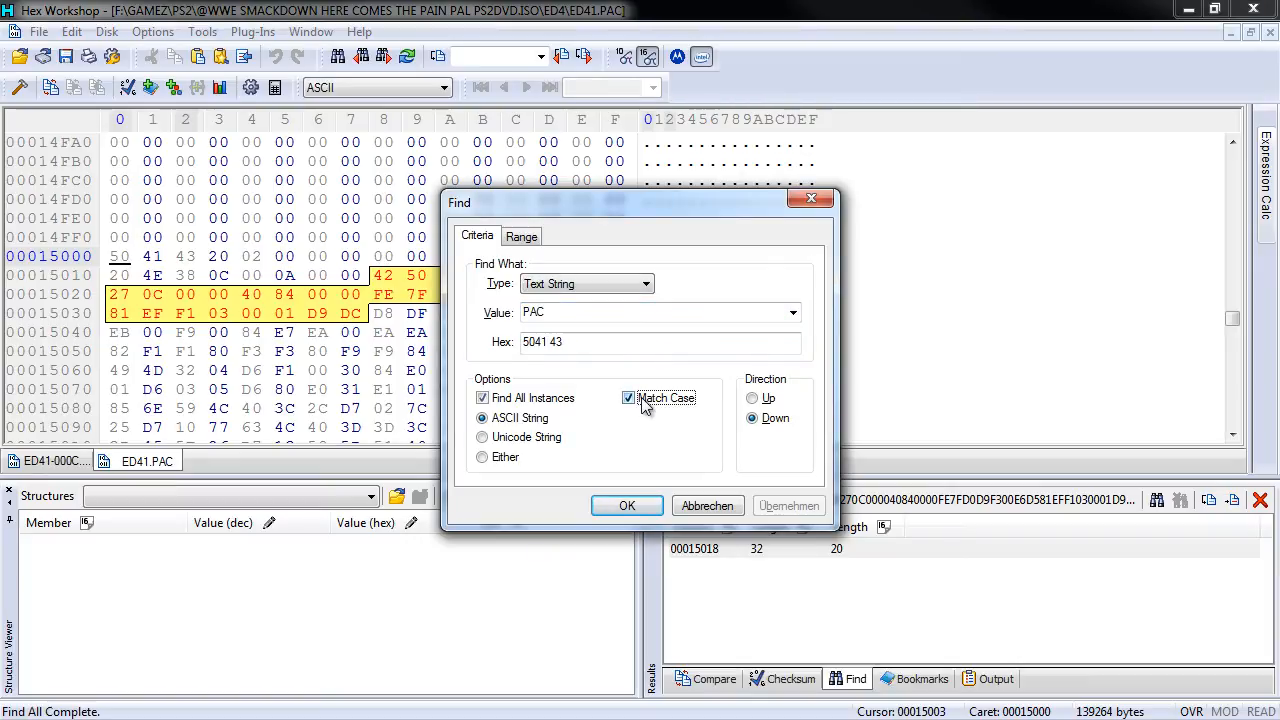
{"action": "left_click", "coordinate": [627, 506]}
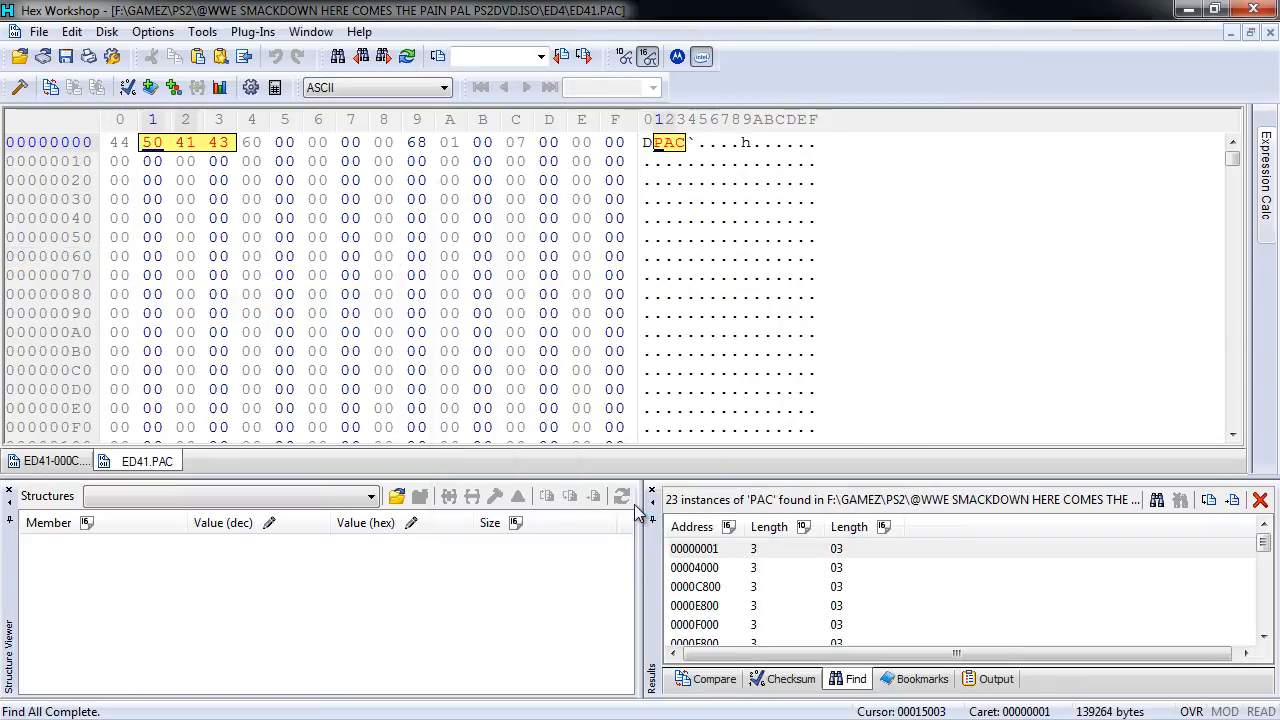
Step: Look through the found PAC addresses and jump to the instance at 00015000
{"action": "left_click", "coordinate": [725, 603]}
{"action": "scroll", "coordinate": [724, 604], "scroll_direction": "down", "scroll_amount": 3}
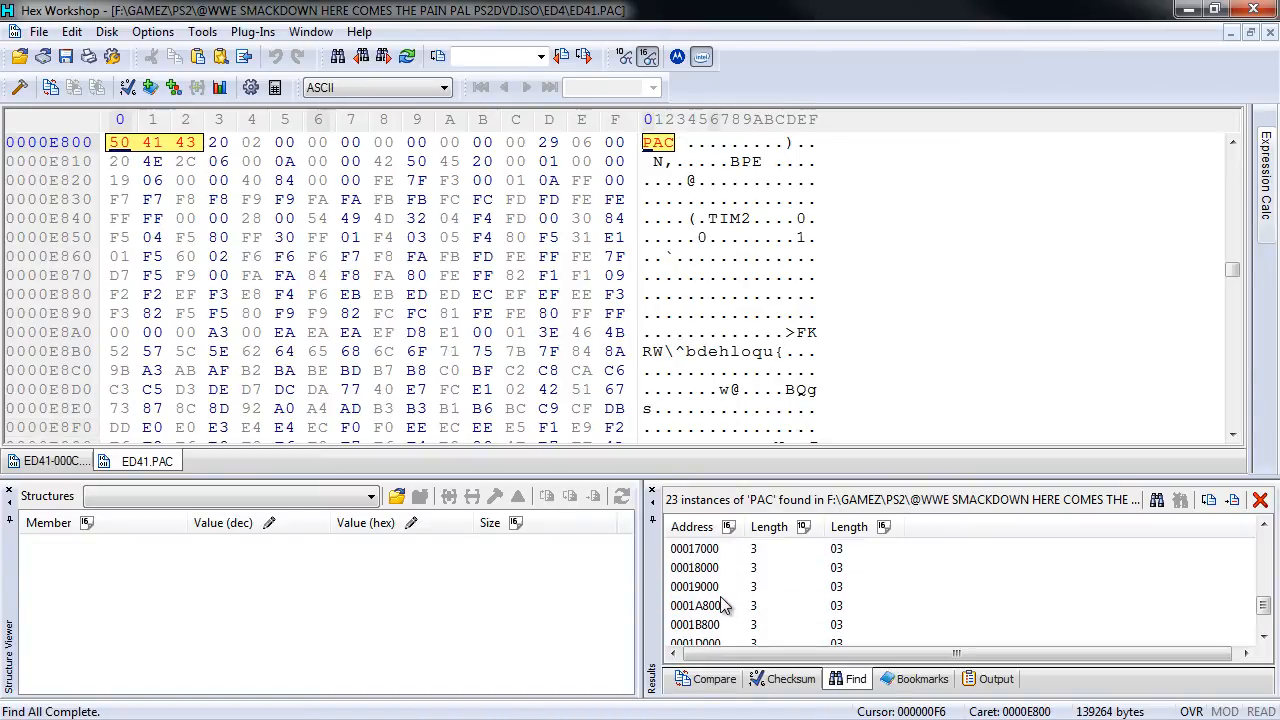
{"action": "scroll", "coordinate": [724, 604], "scroll_direction": "down", "scroll_amount": 3}
{"action": "left_click", "coordinate": [719, 567]}
{"action": "scroll", "coordinate": [719, 567], "scroll_direction": "up", "scroll_amount": 3}
{"action": "left_click", "coordinate": [719, 568]}
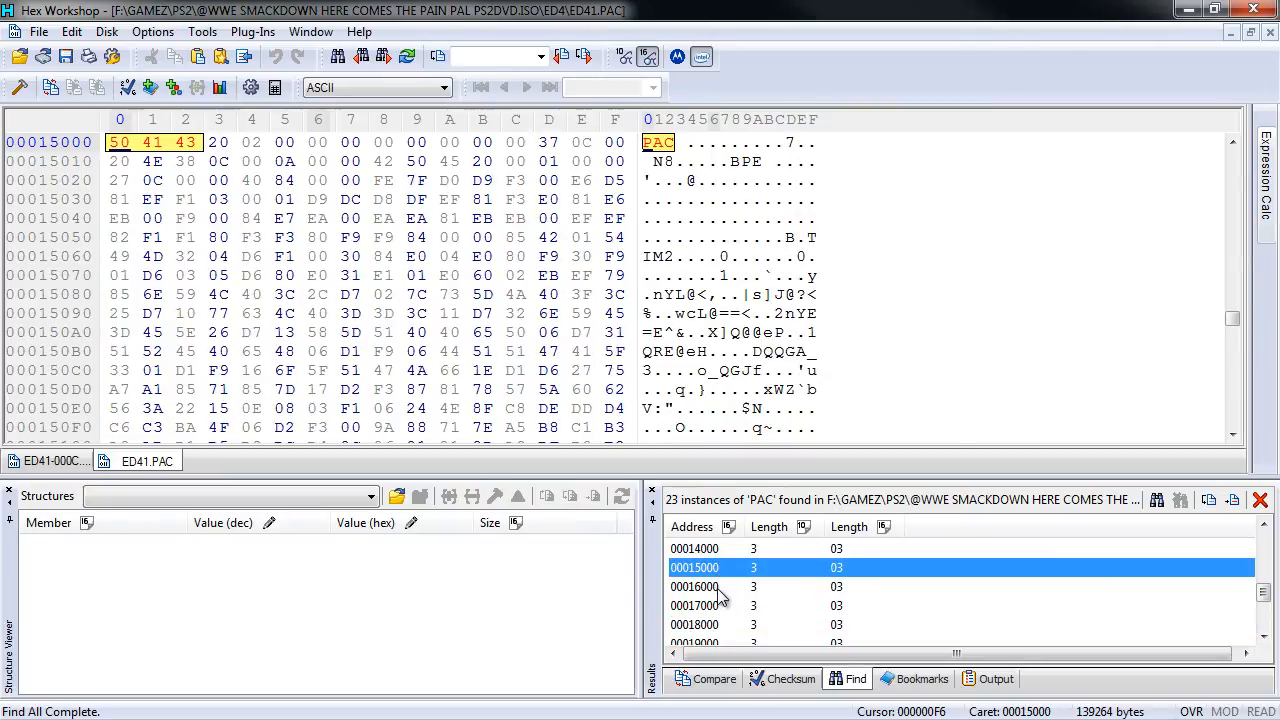
{"action": "left_click", "coordinate": [644, 144]}
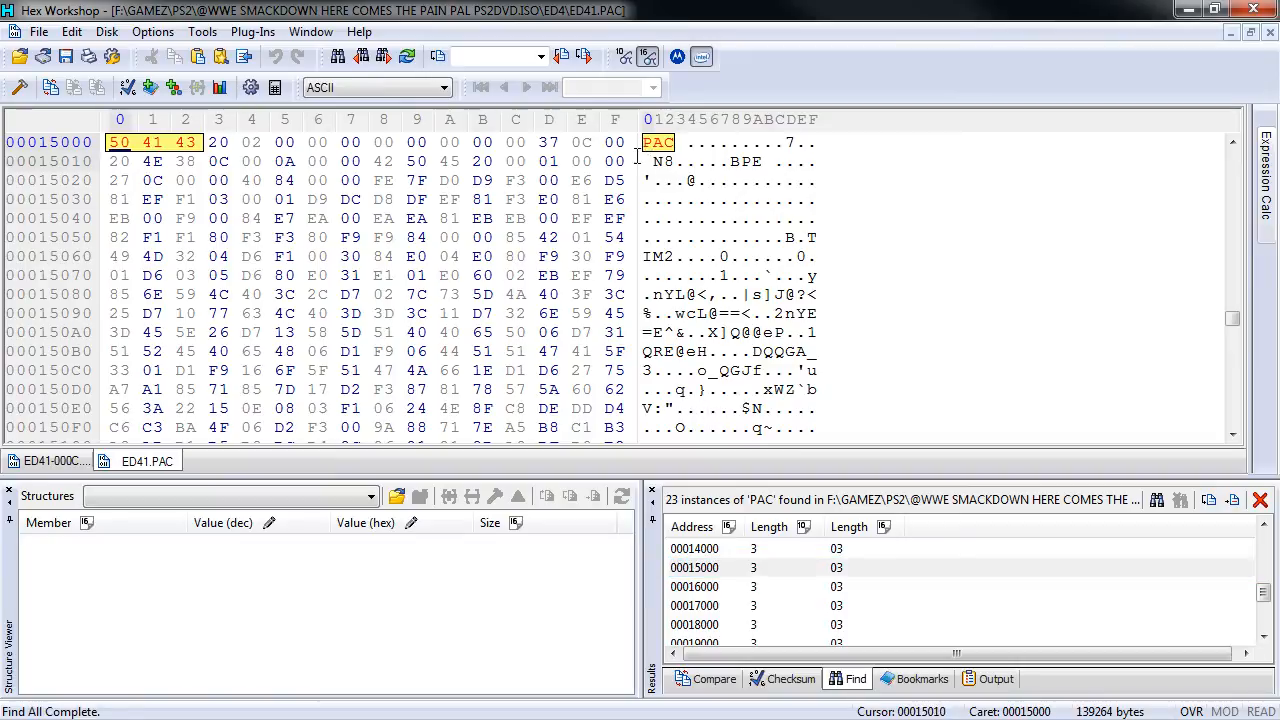
Step: Select the block from the PAC header to the hexadecimal ending position 15FFF
{"action": "left_click", "coordinate": [72, 31]}
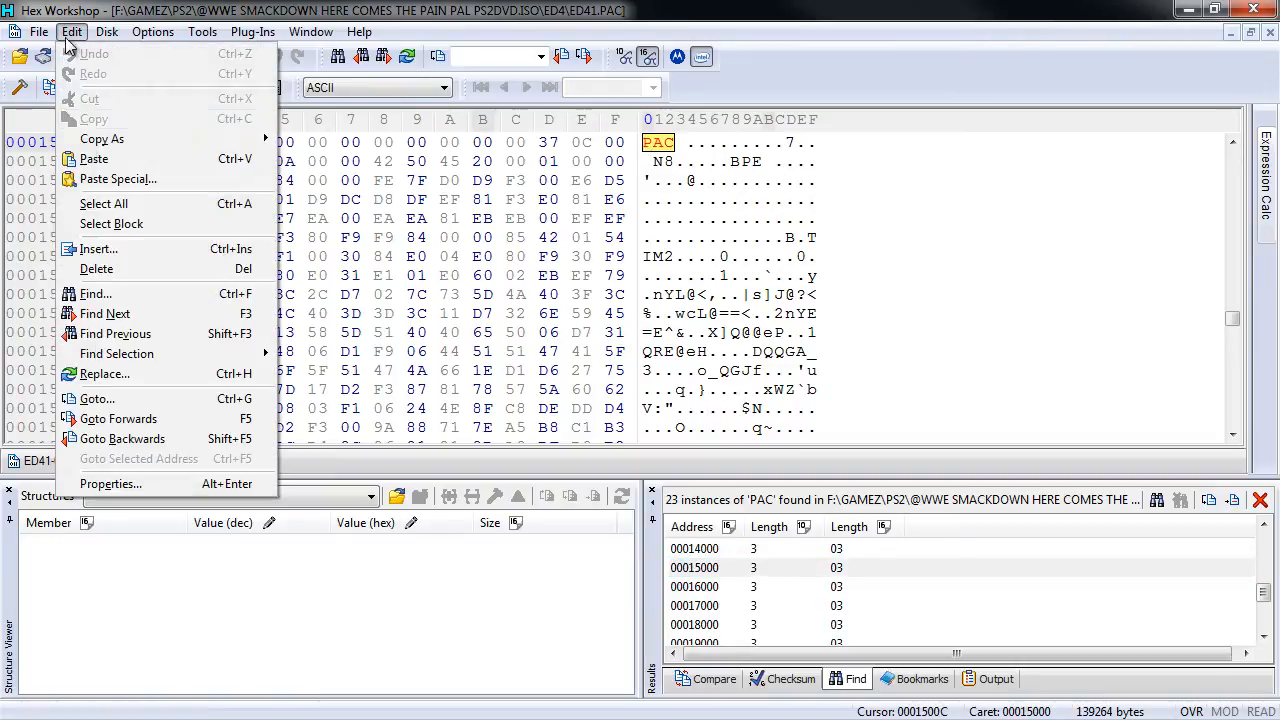
{"action": "left_click", "coordinate": [110, 223]}
{"action": "left_click_drag", "start_coordinate": [634, 290], "coordinate": [389, 172]}
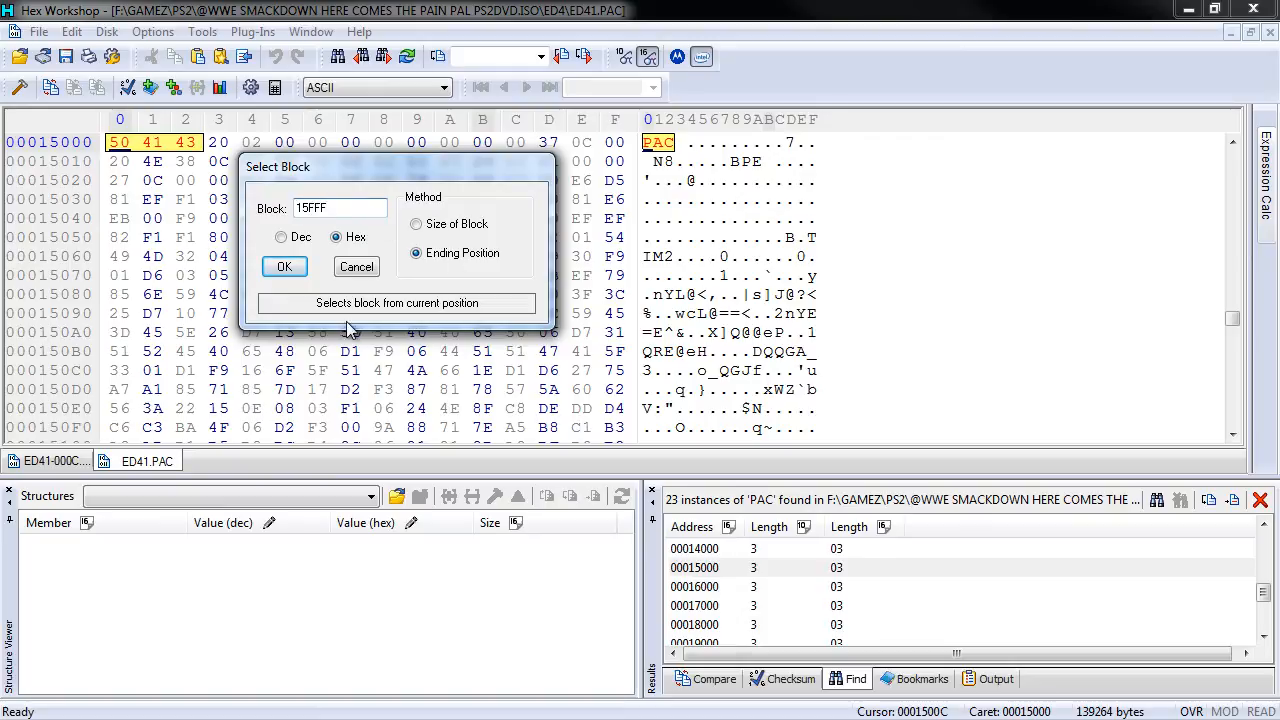
{"action": "left_click", "coordinate": [285, 266]}
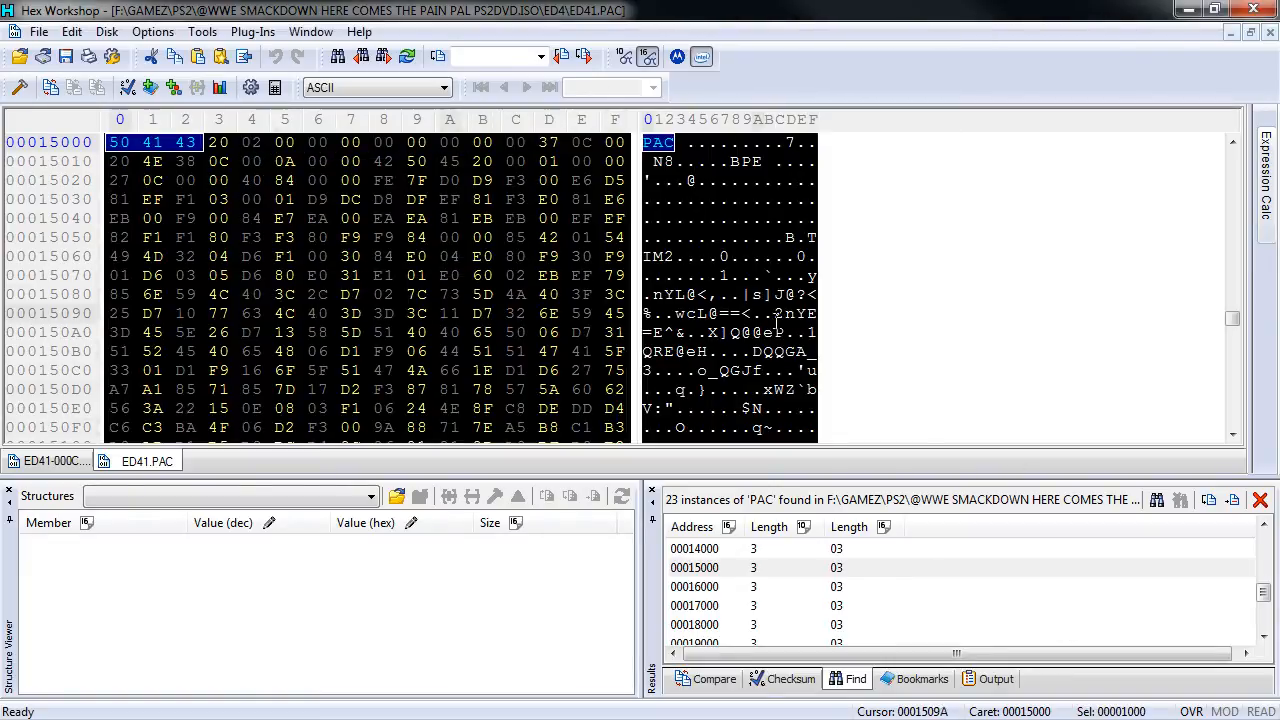
Step: Copy the selected block into a new hex file and narrow its display to 16 bytes per row
{"action": "right_click", "coordinate": [745, 294]}
{"action": "left_click", "coordinate": [779, 327]}
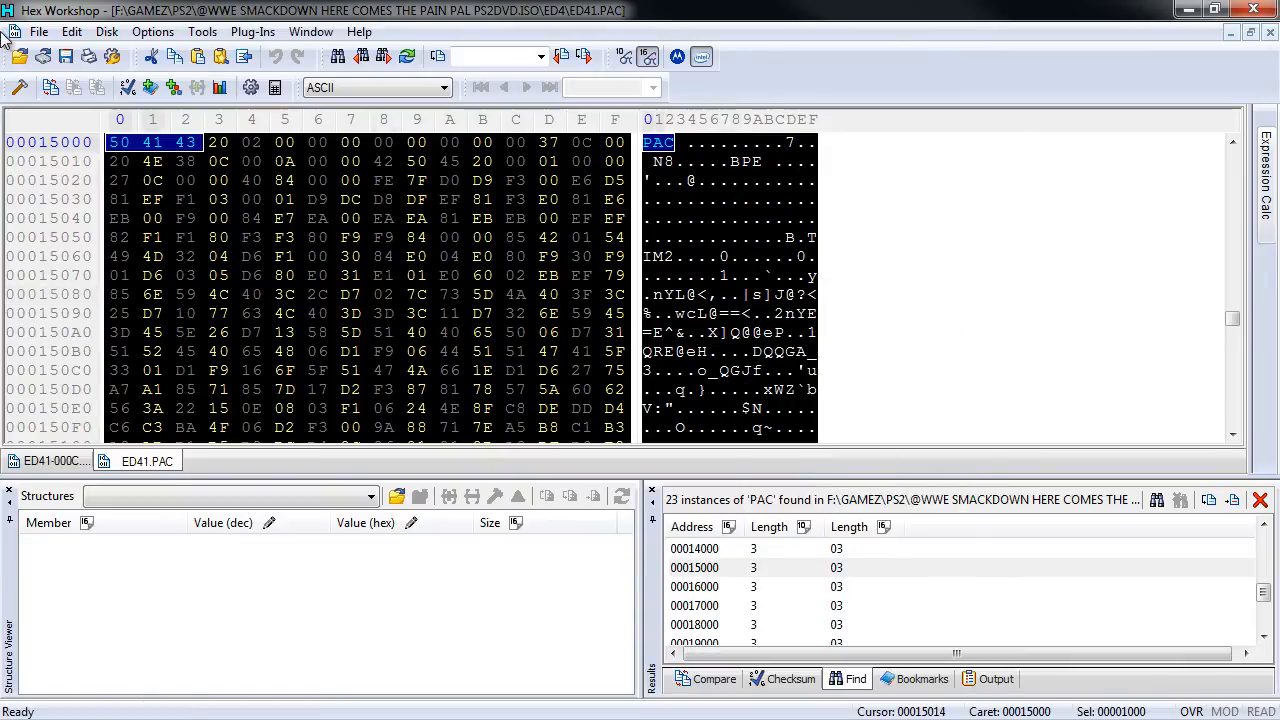
{"action": "left_click", "coordinate": [39, 31]}
{"action": "left_click", "coordinate": [60, 50]}
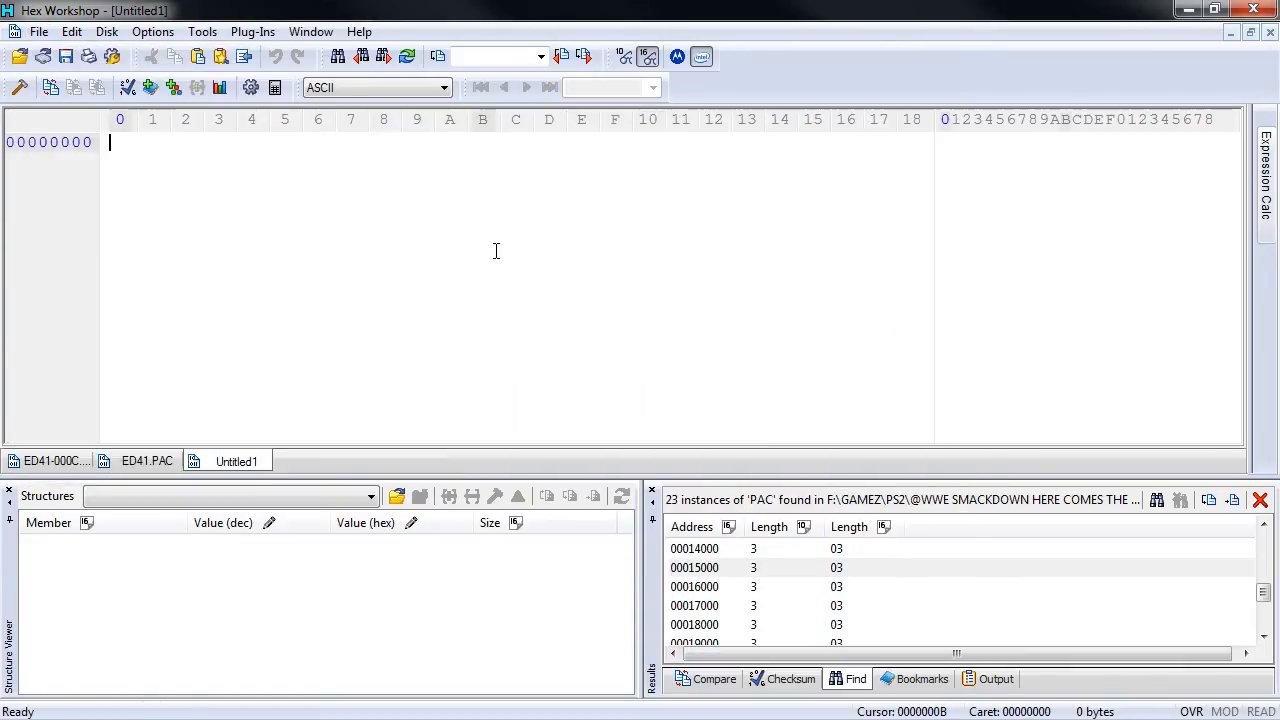
{"action": "key", "text": "ctrl+v"}
{"action": "left_click_drag", "start_coordinate": [890, 124], "coordinate": [645, 125]}
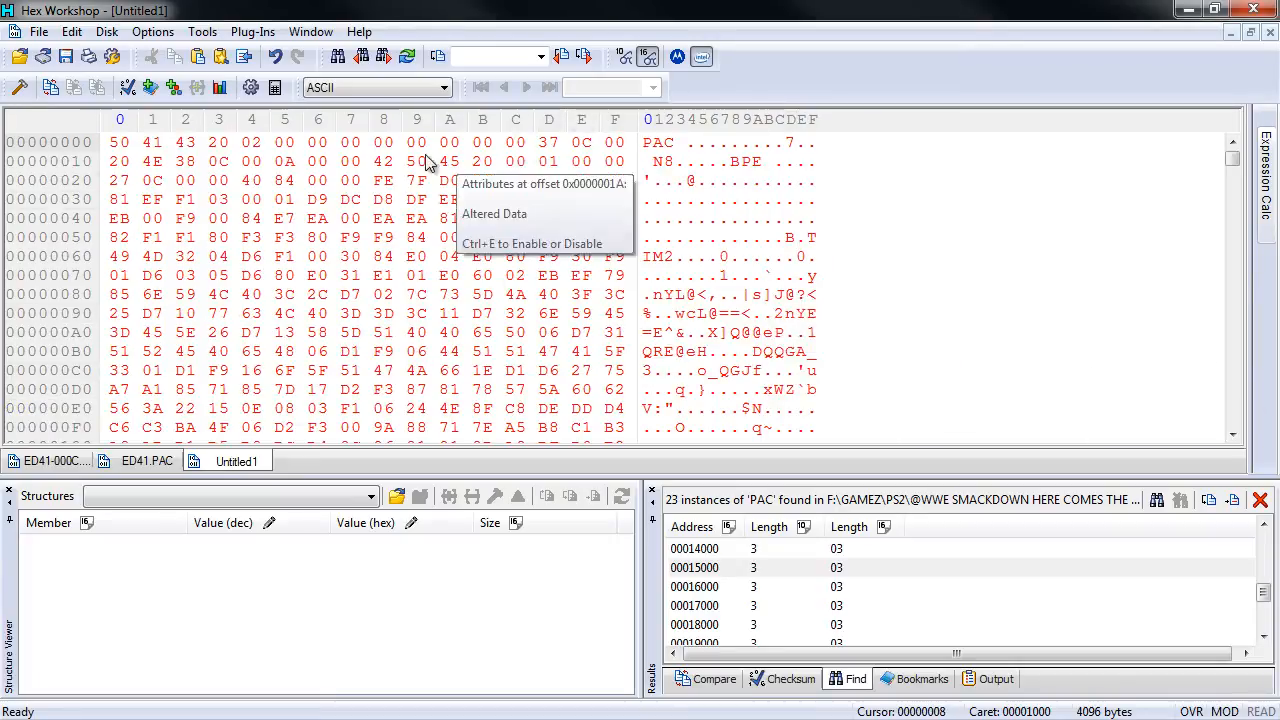
Step: Save the new file as cmpunkbodyandlegs.pac in the textures folder
{"action": "left_click", "coordinate": [38, 30]}
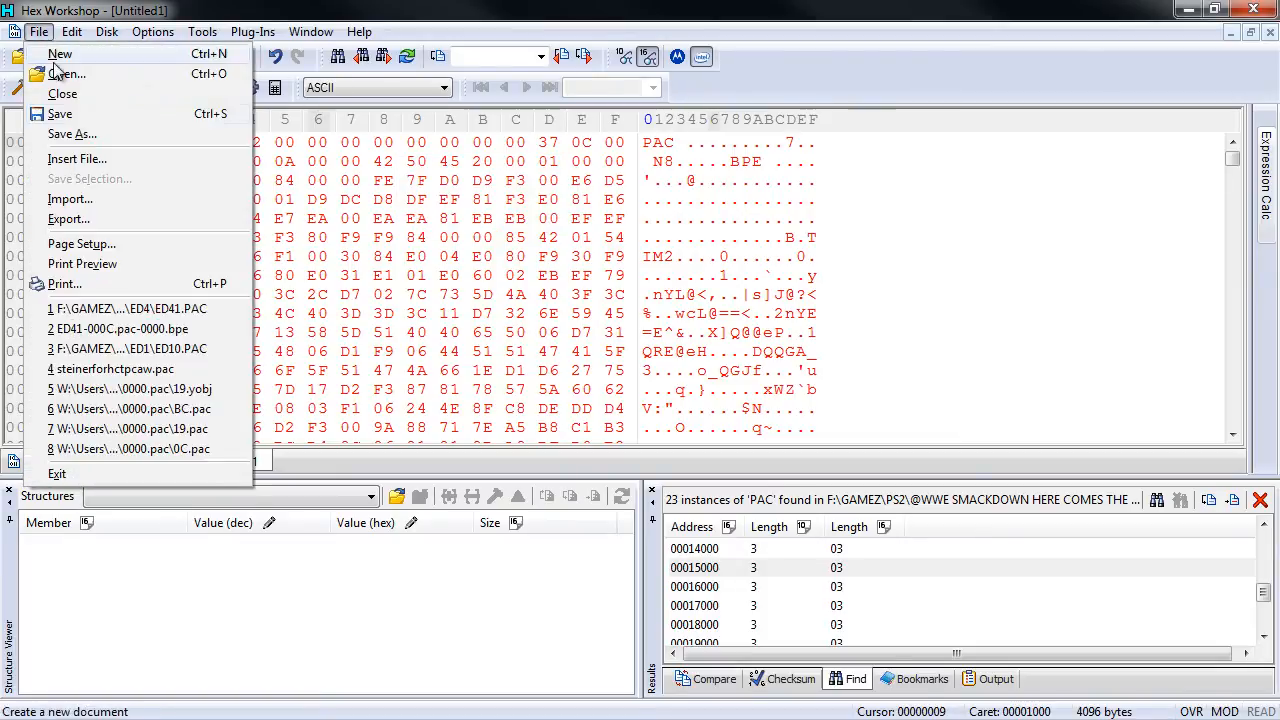
{"action": "left_click", "coordinate": [72, 131]}
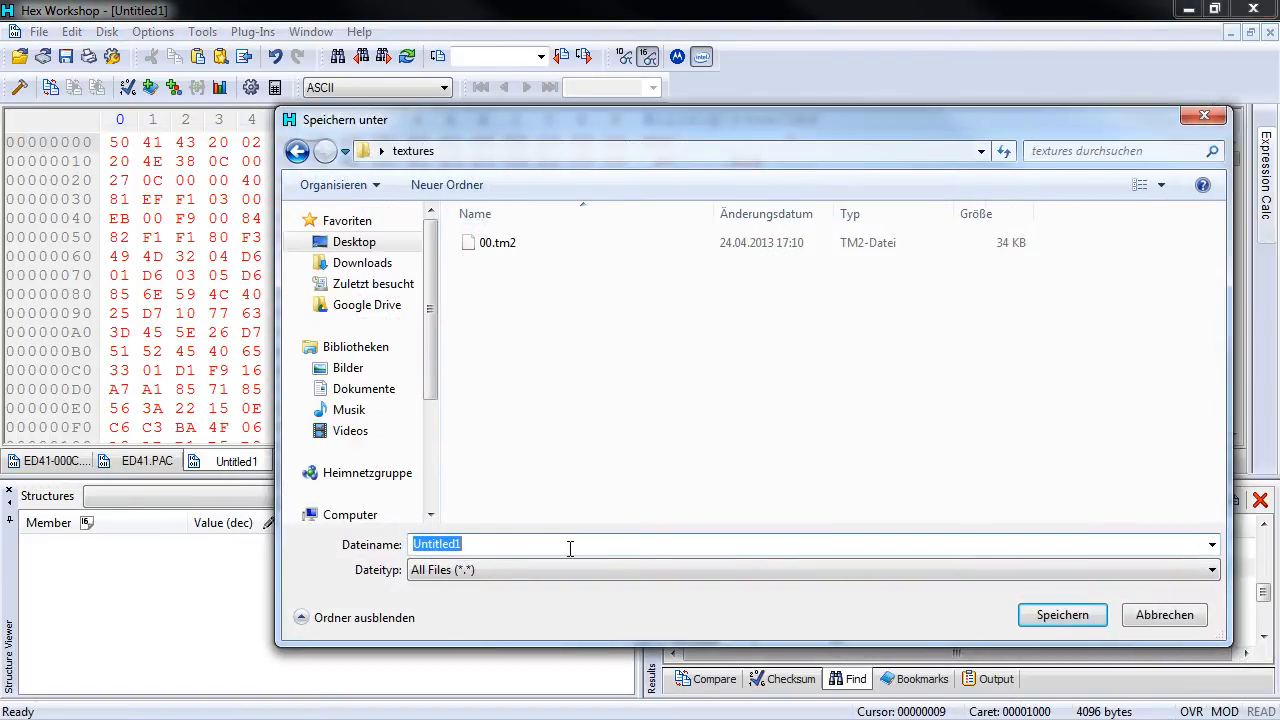
{"action": "type", "text": "cmpunkbodyandlegs.pac"}
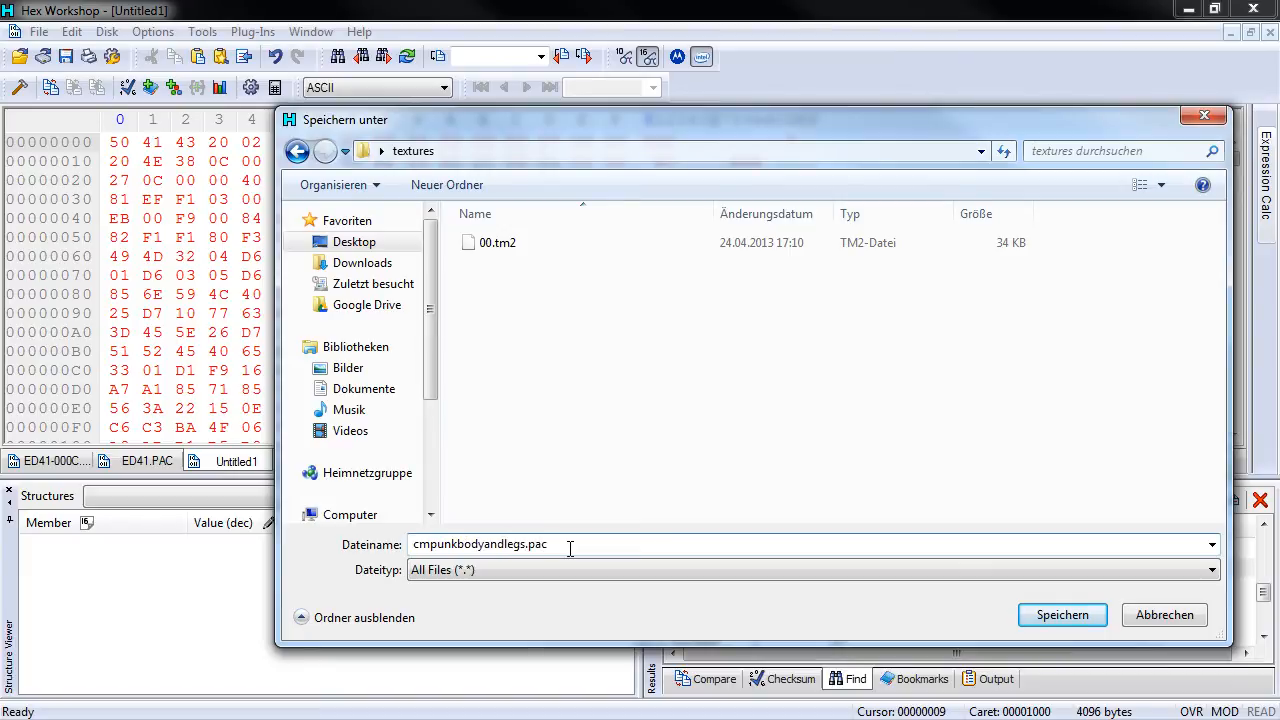
{"action": "key", "text": "Return"}
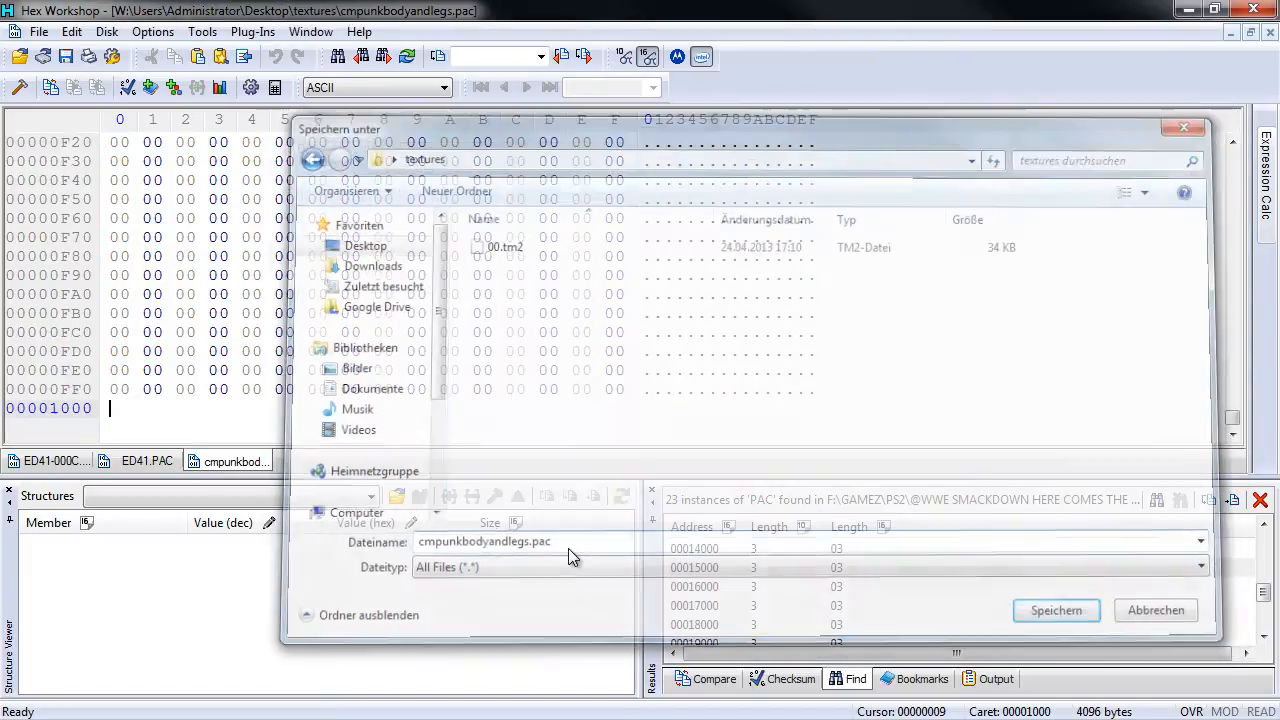
Step: Close the hex editor and open the textures folder on the desktop
{"action": "left_click", "coordinate": [1250, 10]}
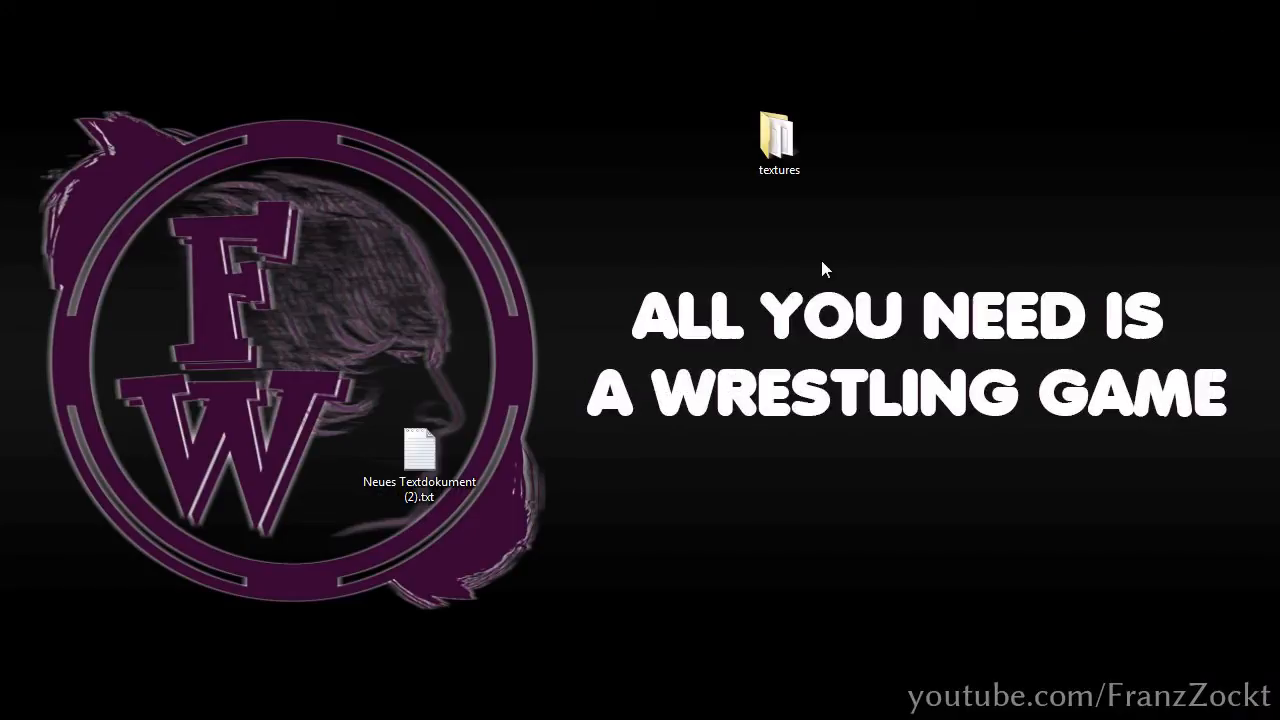
{"action": "double_click", "coordinate": [754, 149]}
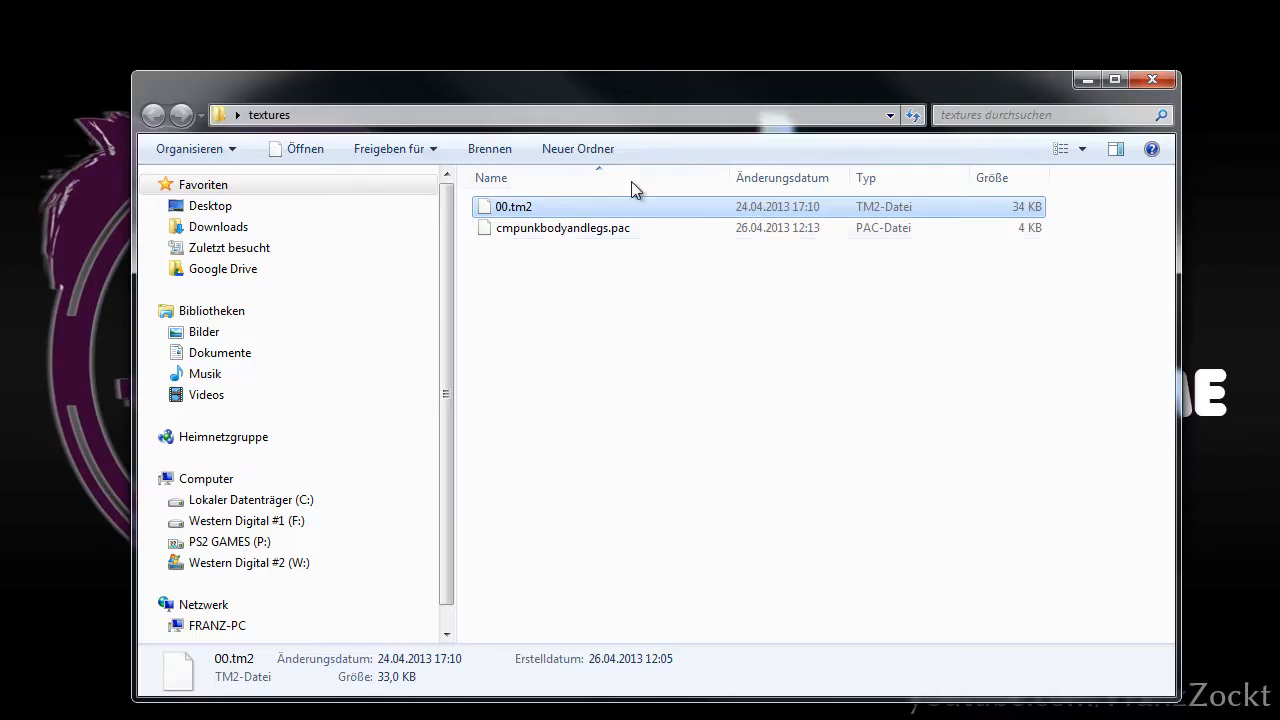
{"action": "left_click", "coordinate": [587, 247]}
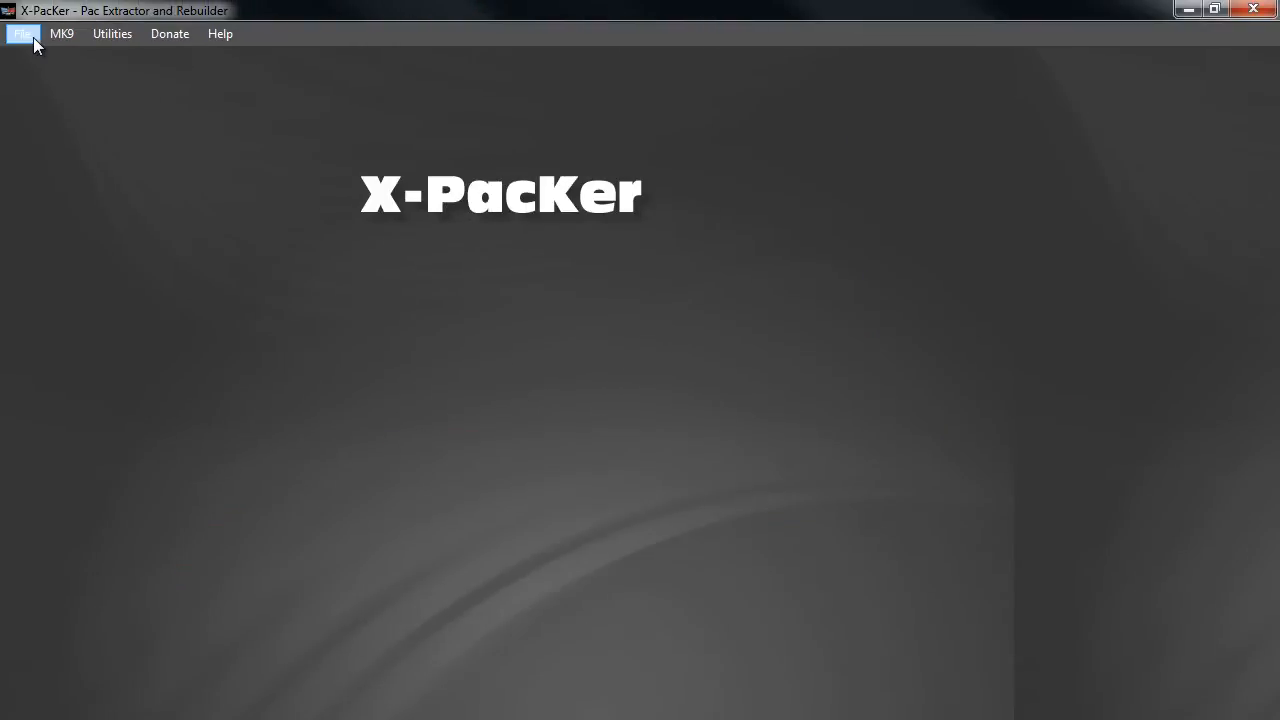
Step: Open cmpunkbodyandlegs.pac from the desktop's textures folder in X-Packer as a PS2/PSP Wrestler Pac
{"action": "left_click", "coordinate": [33, 37]}
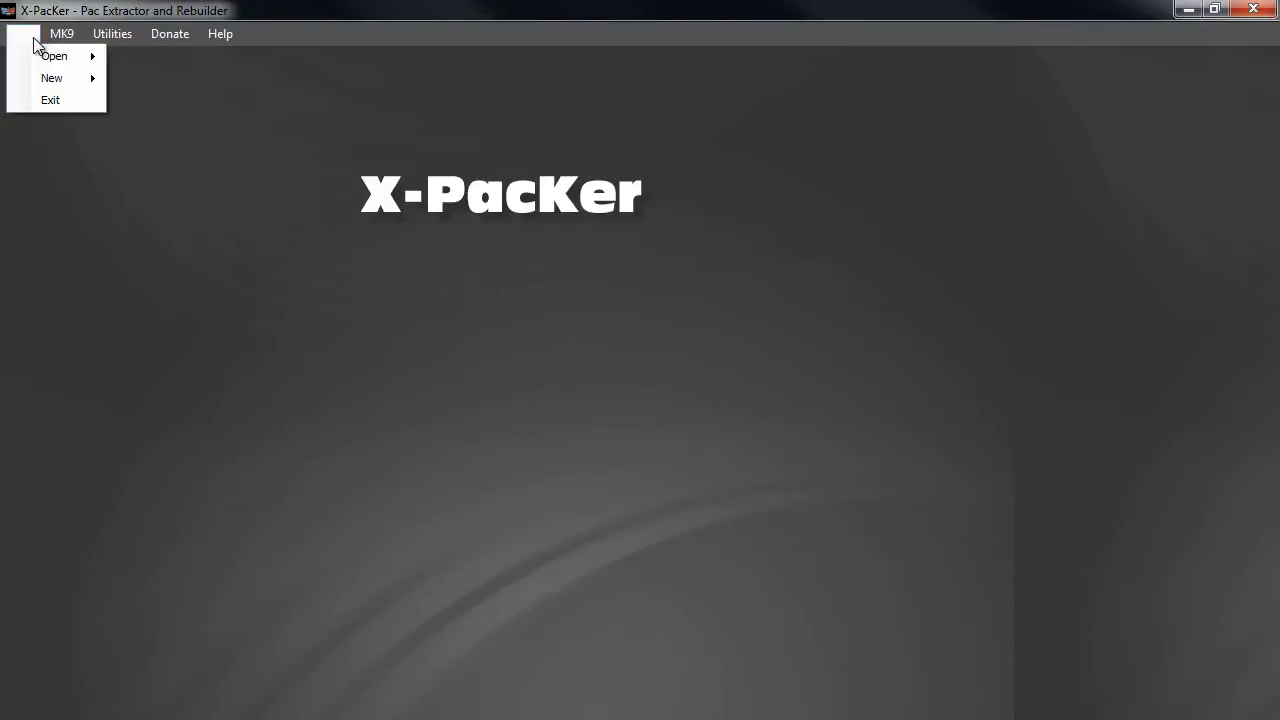
{"action": "mouse_move", "coordinate": [36, 54]}
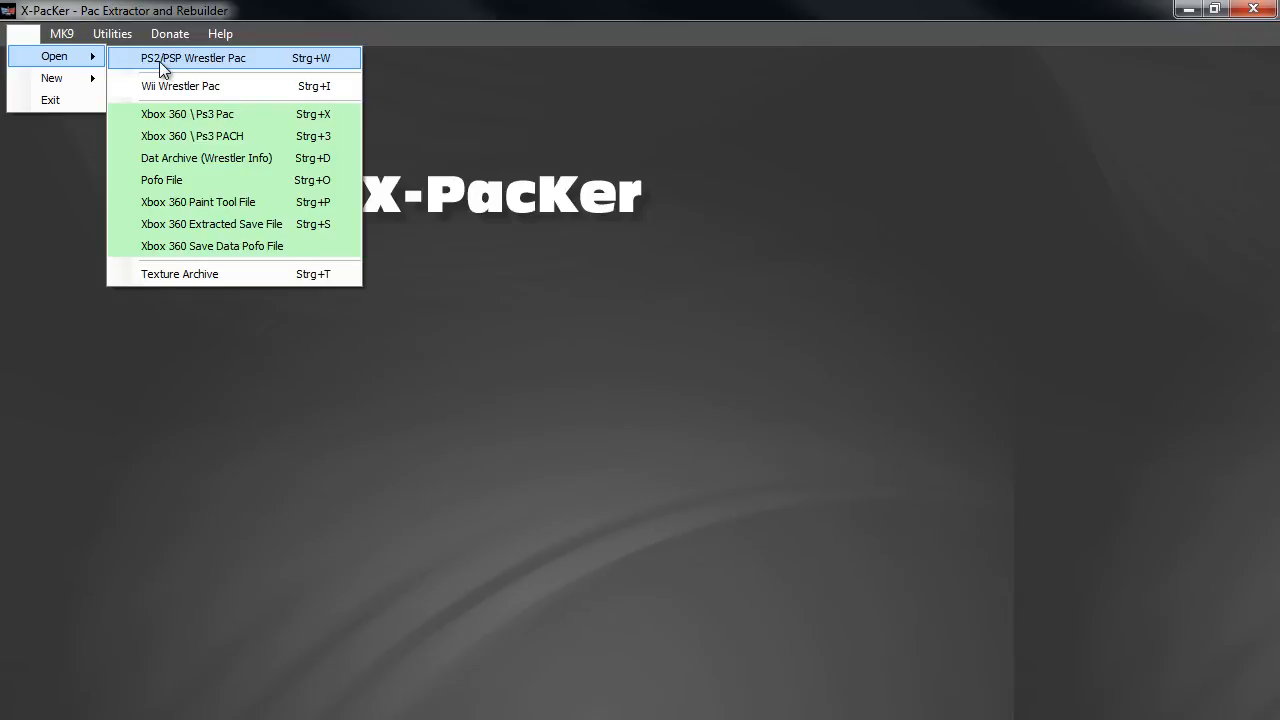
{"action": "left_click", "coordinate": [160, 62]}
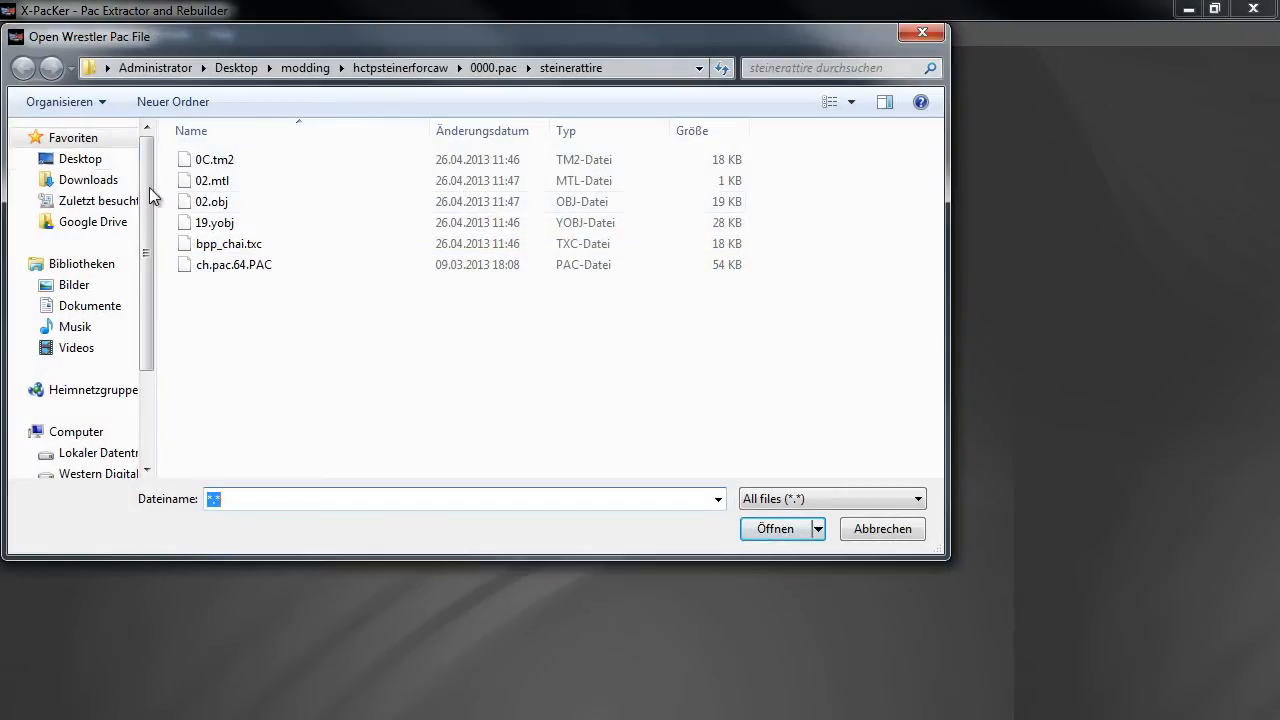
{"action": "left_click", "coordinate": [95, 160]}
{"action": "left_click_drag", "start_coordinate": [934, 140], "coordinate": [912, 310]}
{"action": "double_click", "coordinate": [430, 398]}
{"action": "double_click", "coordinate": [298, 182]}
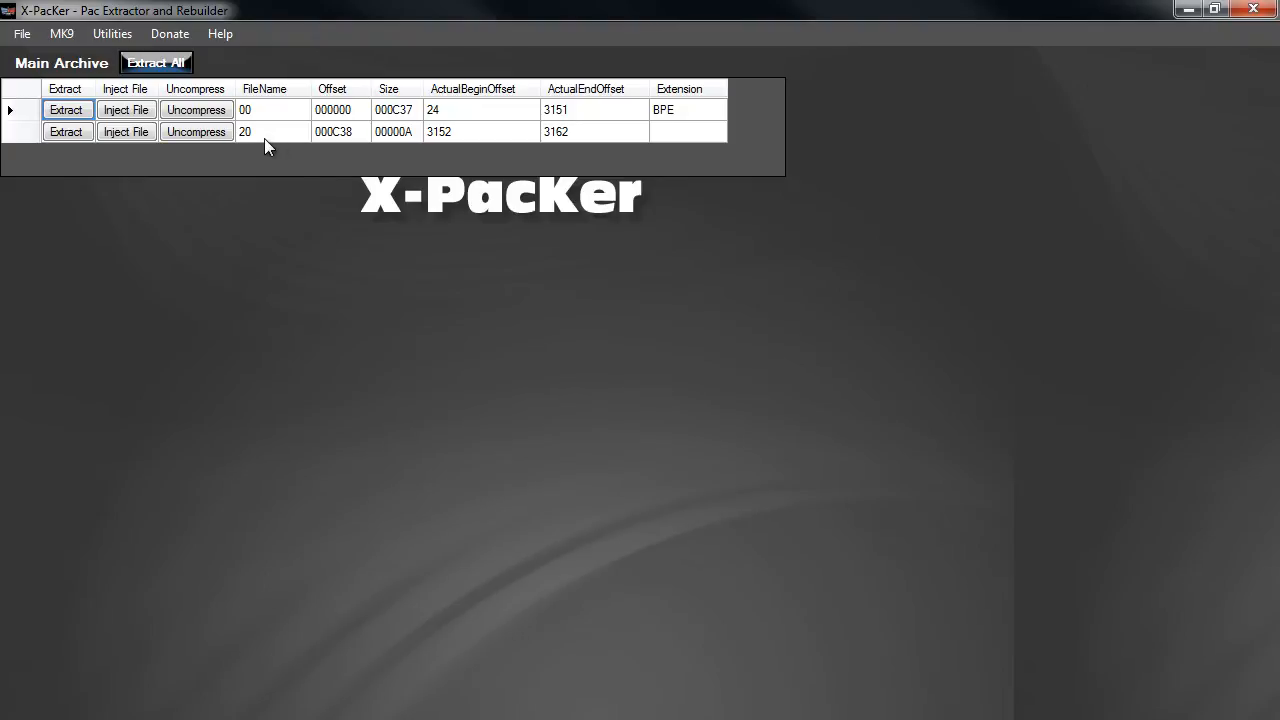
Step: Inject 00.tm2 into the archive's file 00, close X-Packer and select cmpunkbodyandlegs.pac in the textures folder
{"action": "left_click", "coordinate": [145, 110]}
{"action": "left_click_drag", "start_coordinate": [335, 40], "coordinate": [558, 132]}
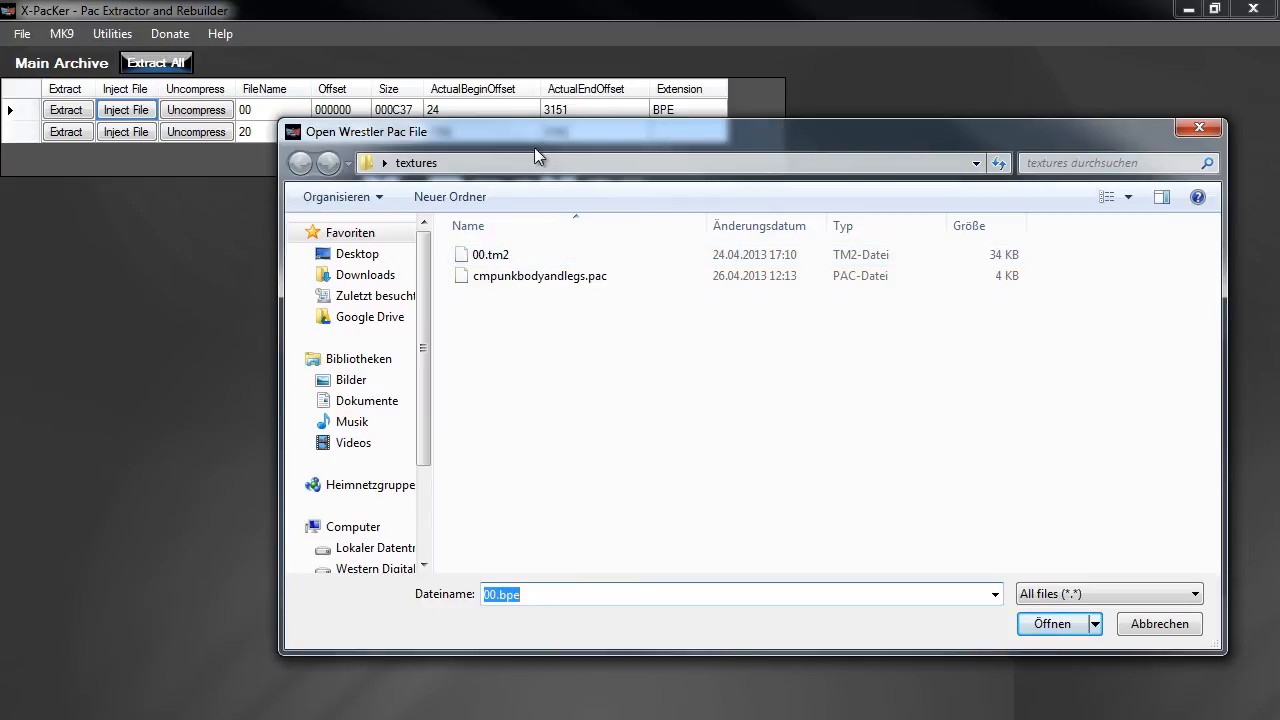
{"action": "left_click", "coordinate": [505, 254]}
{"action": "left_click", "coordinate": [1058, 623]}
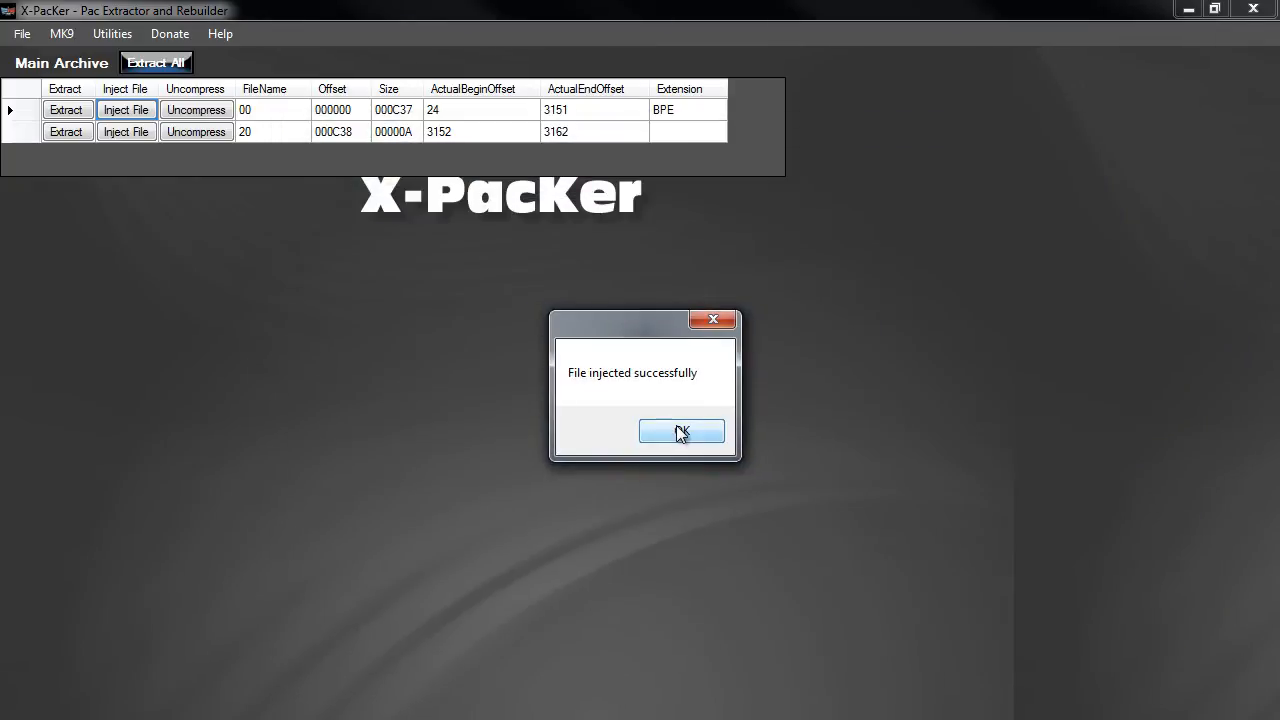
{"action": "left_click", "coordinate": [680, 432]}
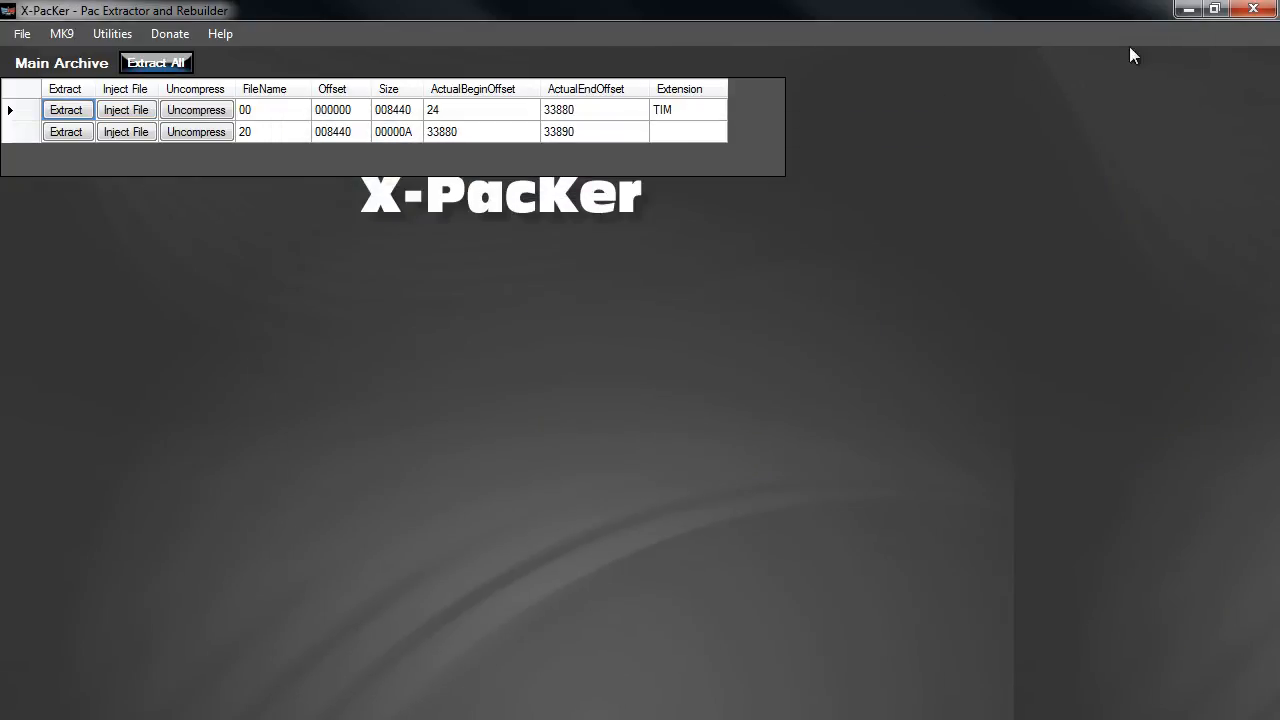
{"action": "left_click", "coordinate": [1255, 10]}
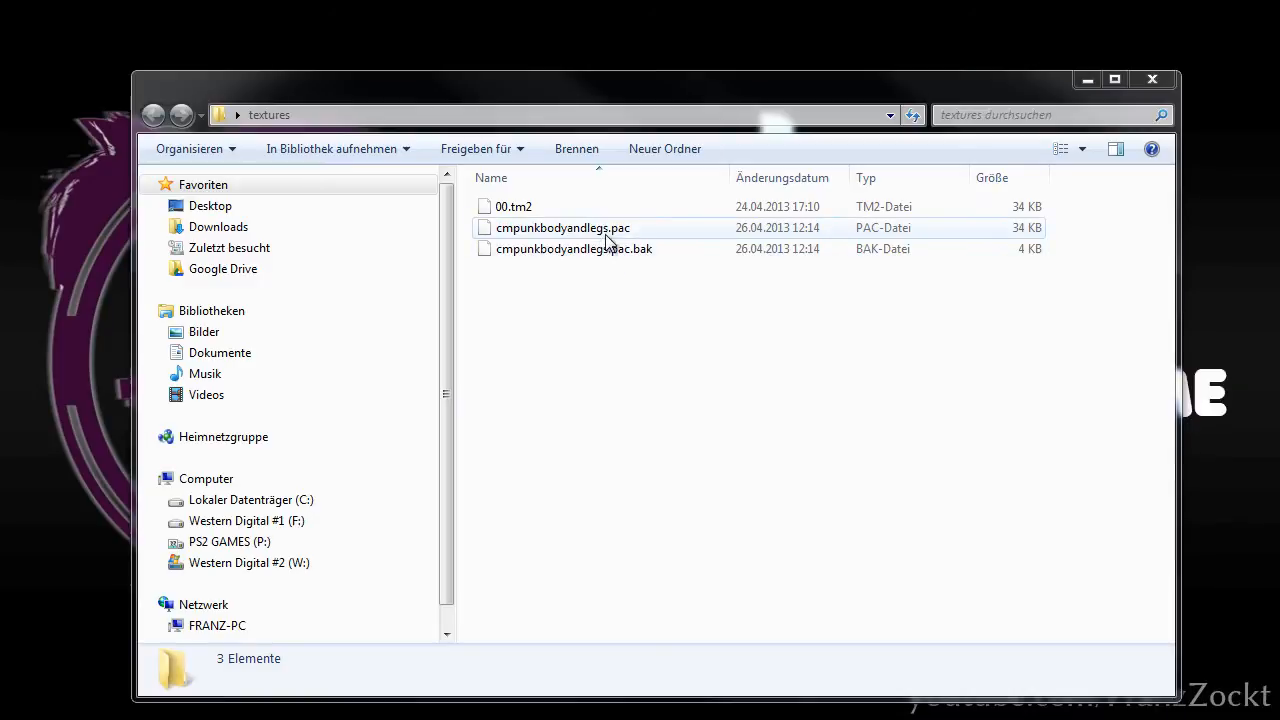
{"action": "left_click", "coordinate": [607, 233]}
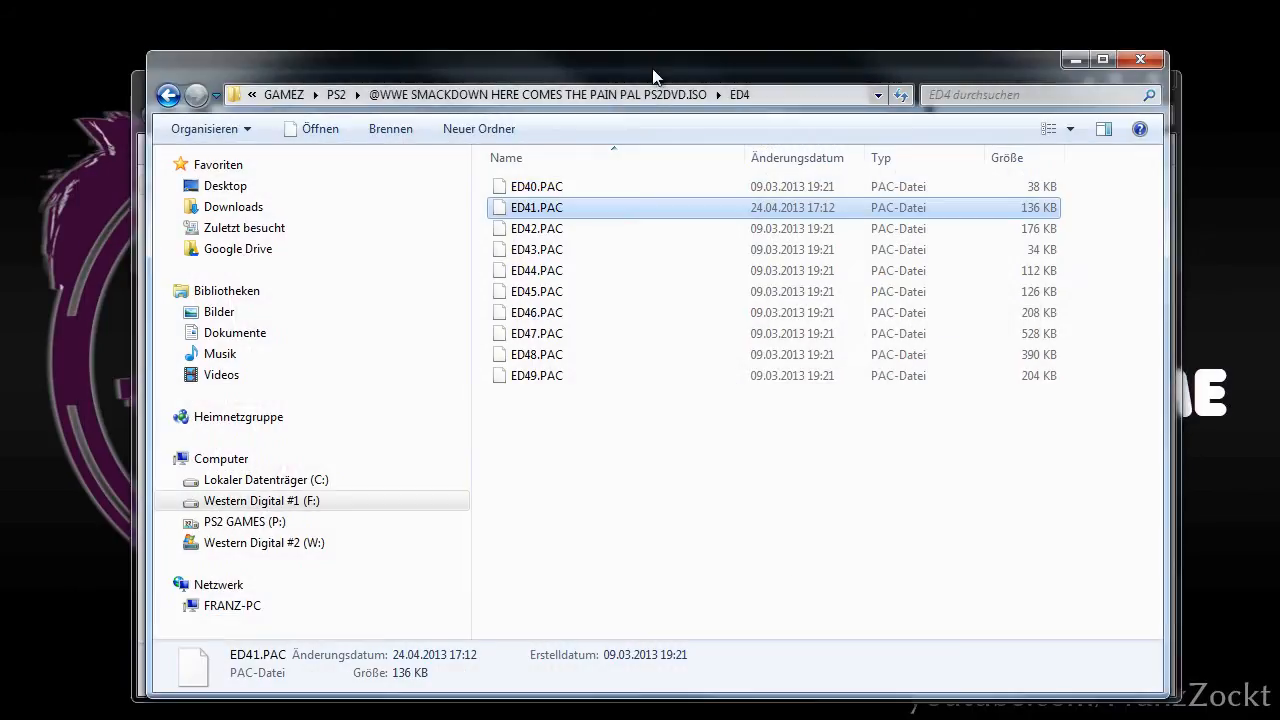
Step: Open ED41.PAC from the ED4 folder in Hex Workshop, showing 16 bytes per row and a taller hex view
{"action": "right_click", "coordinate": [549, 230]}
{"action": "left_click", "coordinate": [650, 308]}
{"action": "left_click_drag", "start_coordinate": [790, 112], "coordinate": [640, 112]}
{"action": "left_click", "coordinate": [712, 237]}
{"action": "left_click_drag", "start_coordinate": [725, 478], "coordinate": [725, 523]}
{"action": "left_click", "coordinate": [698, 370]}
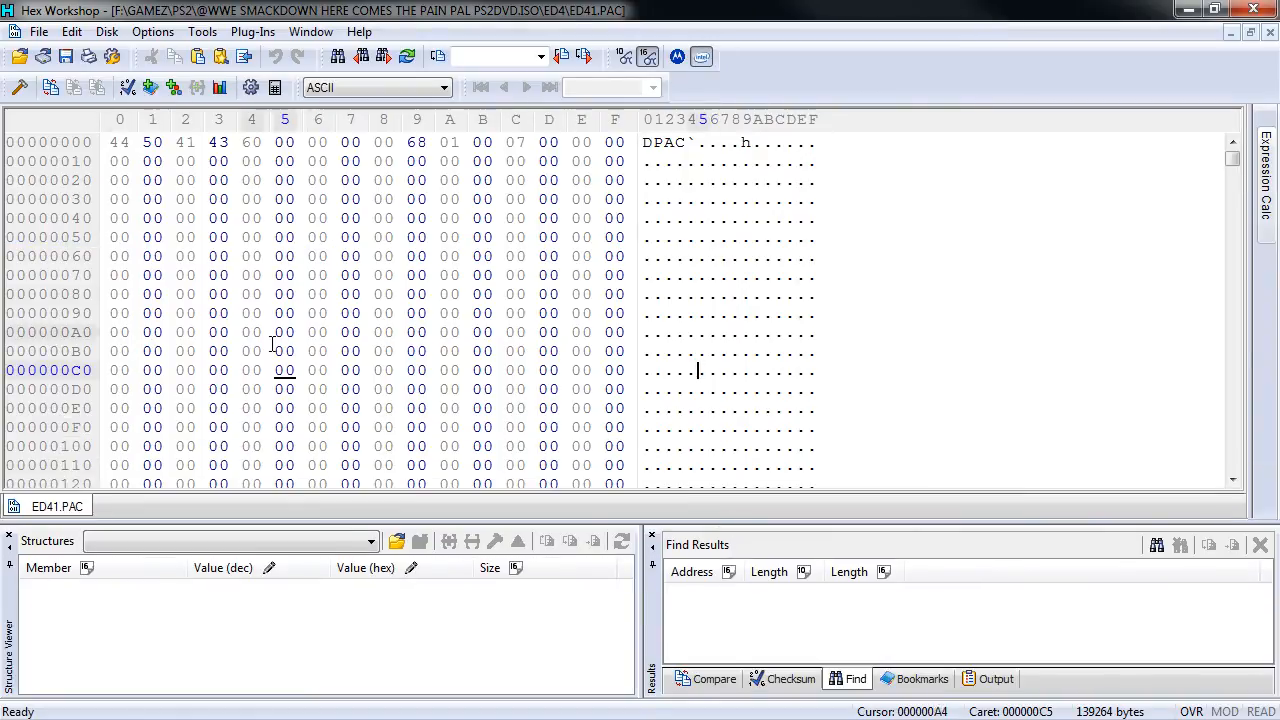
Step: Go to hex offset 15000 in ED41.PAC and select the block up to ending position 15FFF
{"action": "right_click", "coordinate": [86, 318]}
{"action": "left_click", "coordinate": [115, 443]}
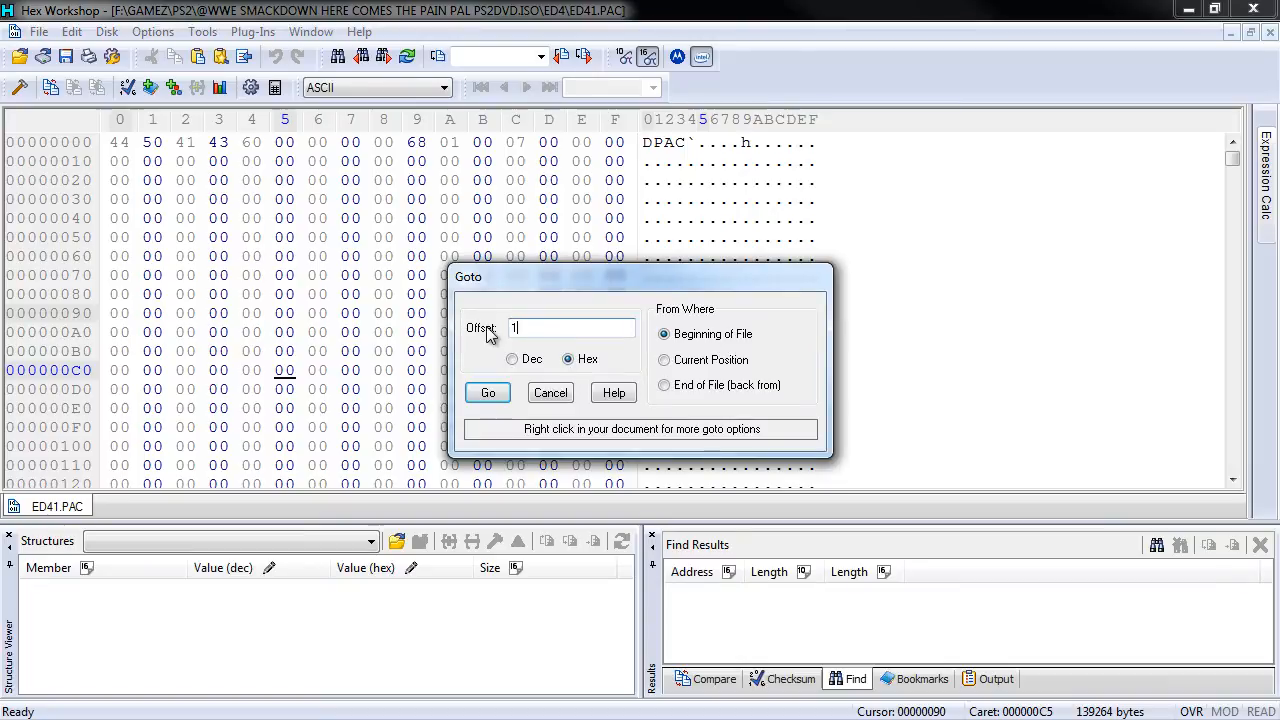
{"action": "key", "text": "Return"}
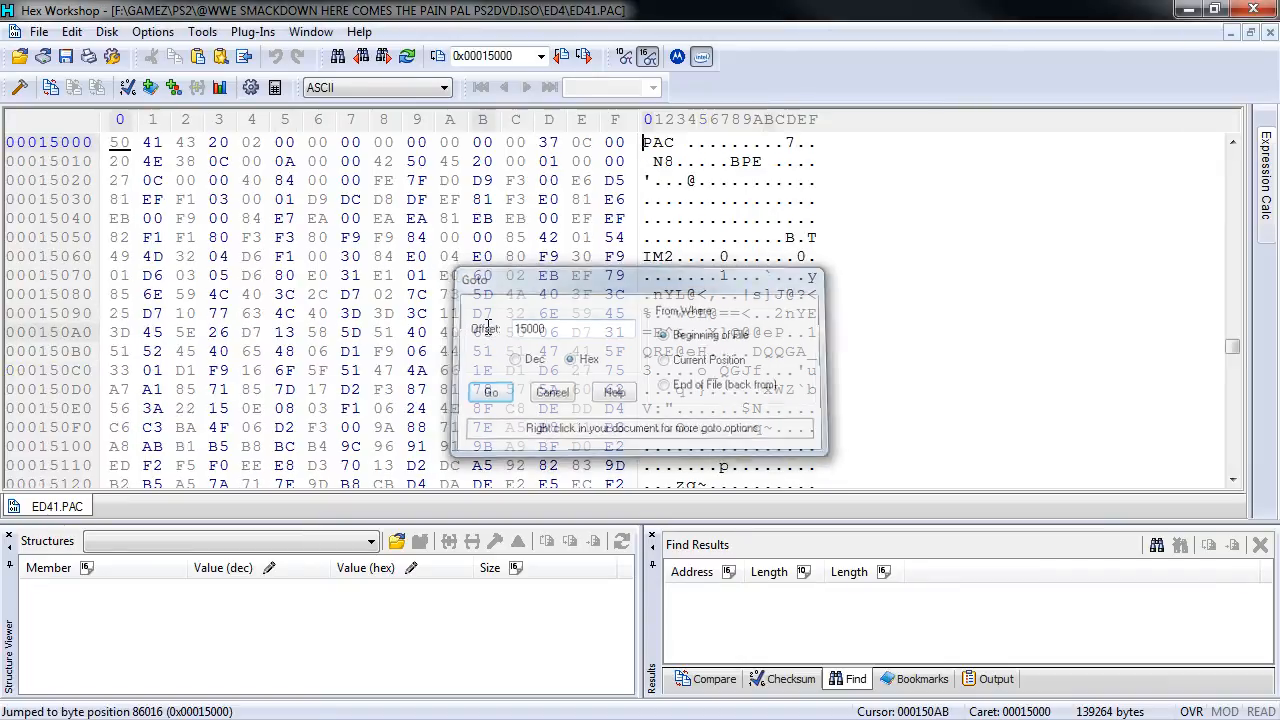
{"action": "left_click", "coordinate": [71, 32]}
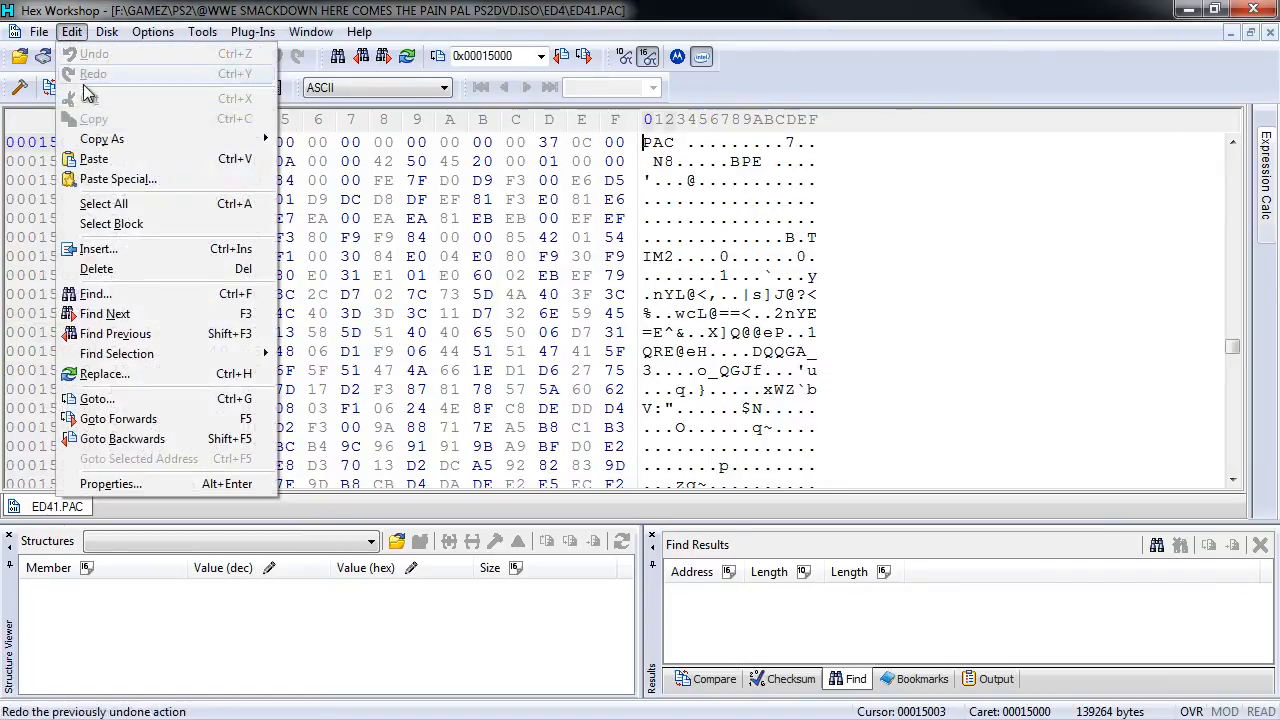
{"action": "left_click", "coordinate": [123, 224]}
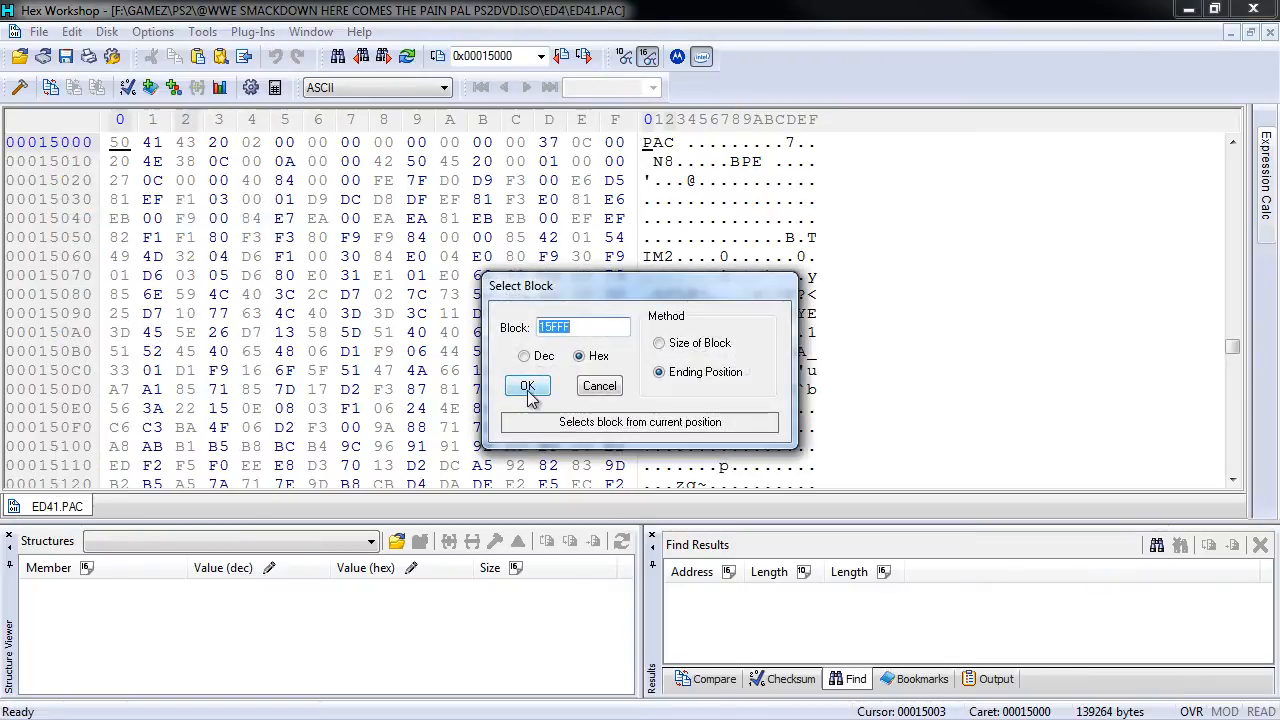
{"action": "left_click", "coordinate": [525, 391]}
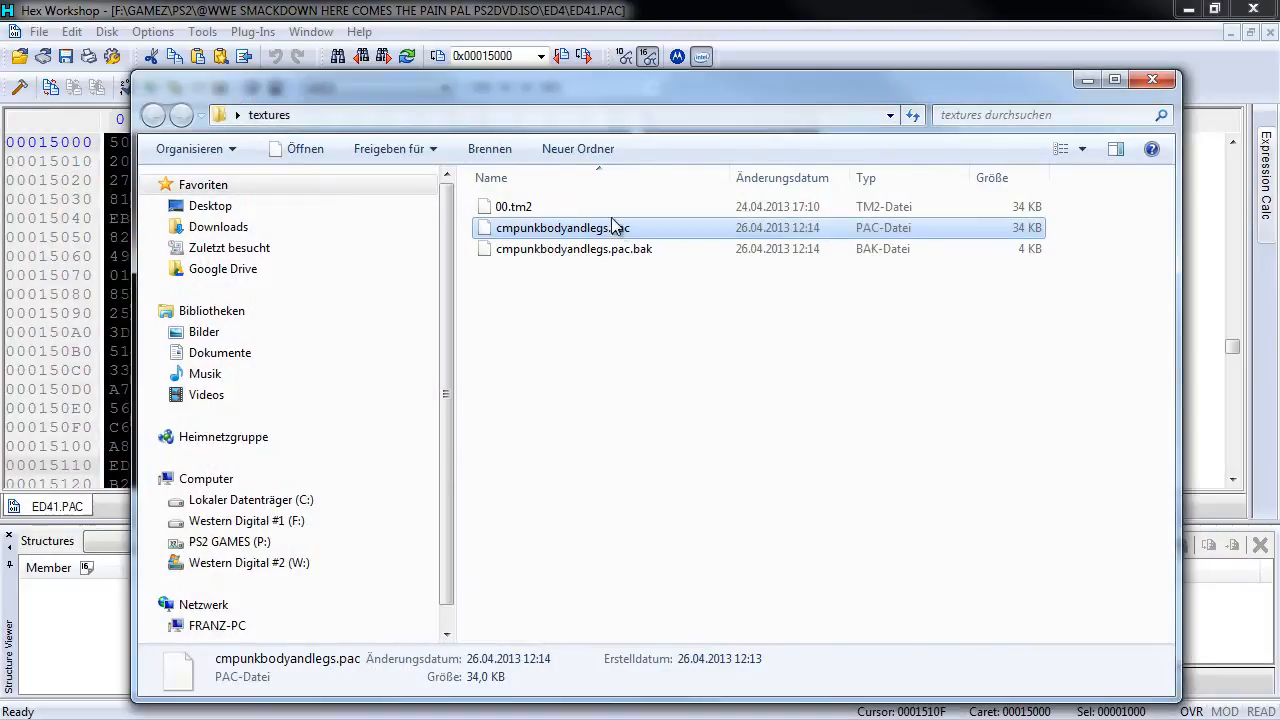
Step: Open cmpunkbodyandlegs.pac from the textures folder in Hex Workshop and copy its entire contents
{"action": "right_click", "coordinate": [620, 230]}
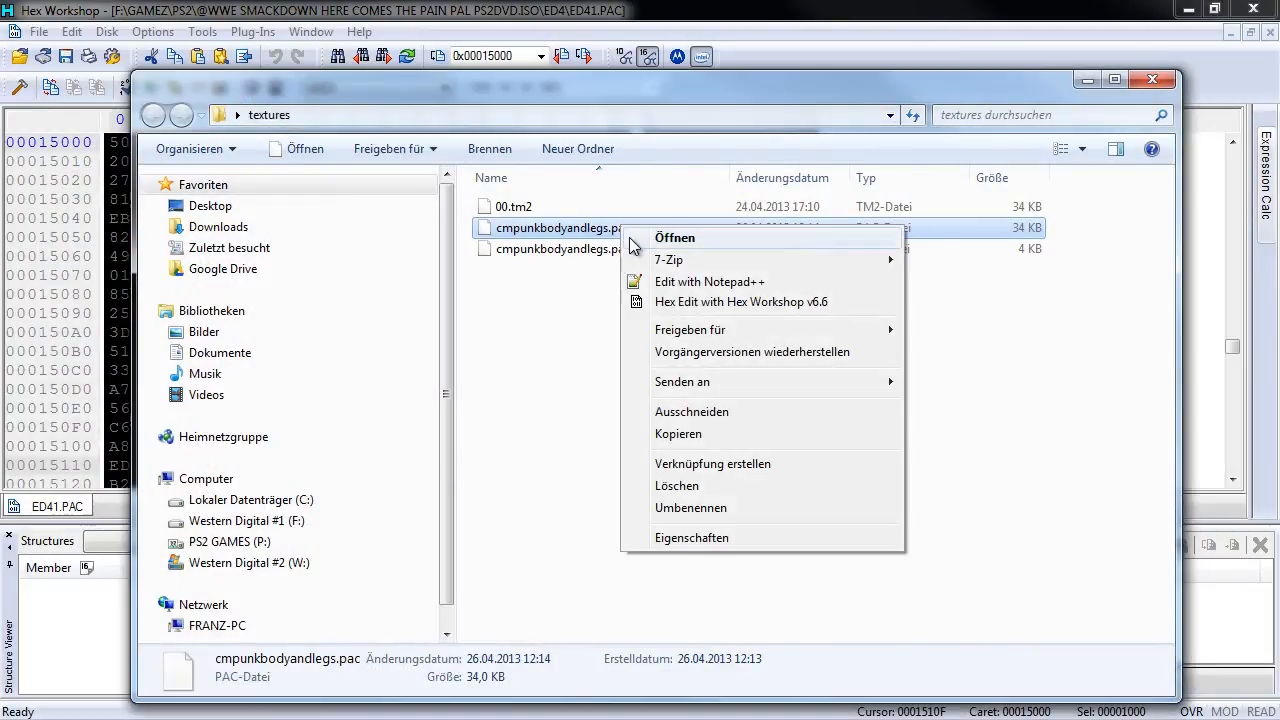
{"action": "left_click", "coordinate": [703, 301]}
{"action": "left_click_drag", "start_coordinate": [908, 118], "coordinate": [634, 133]}
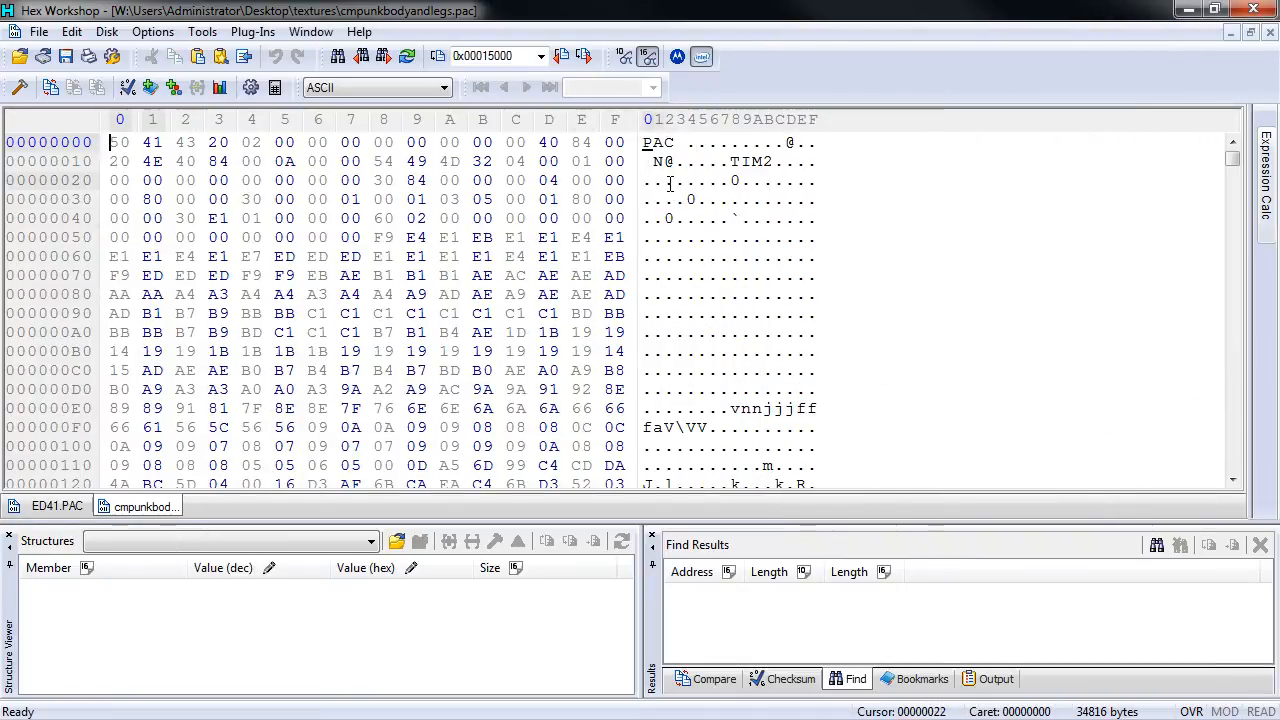
{"action": "key", "text": "ctrl+a"}
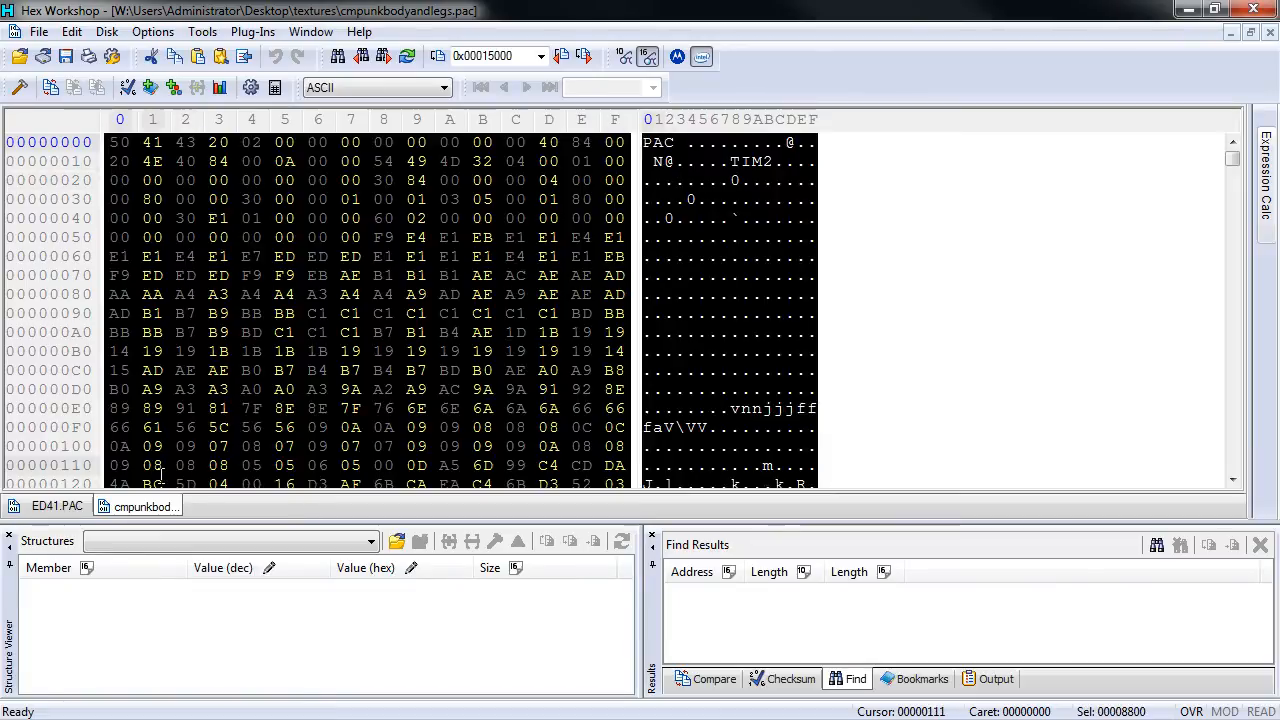
Step: Replace the selected block at 15000 in ED41.PAC with the copied cmpunkbodyandlegs.pac data and check the inserted bytes
{"action": "left_click", "coordinate": [57, 506]}
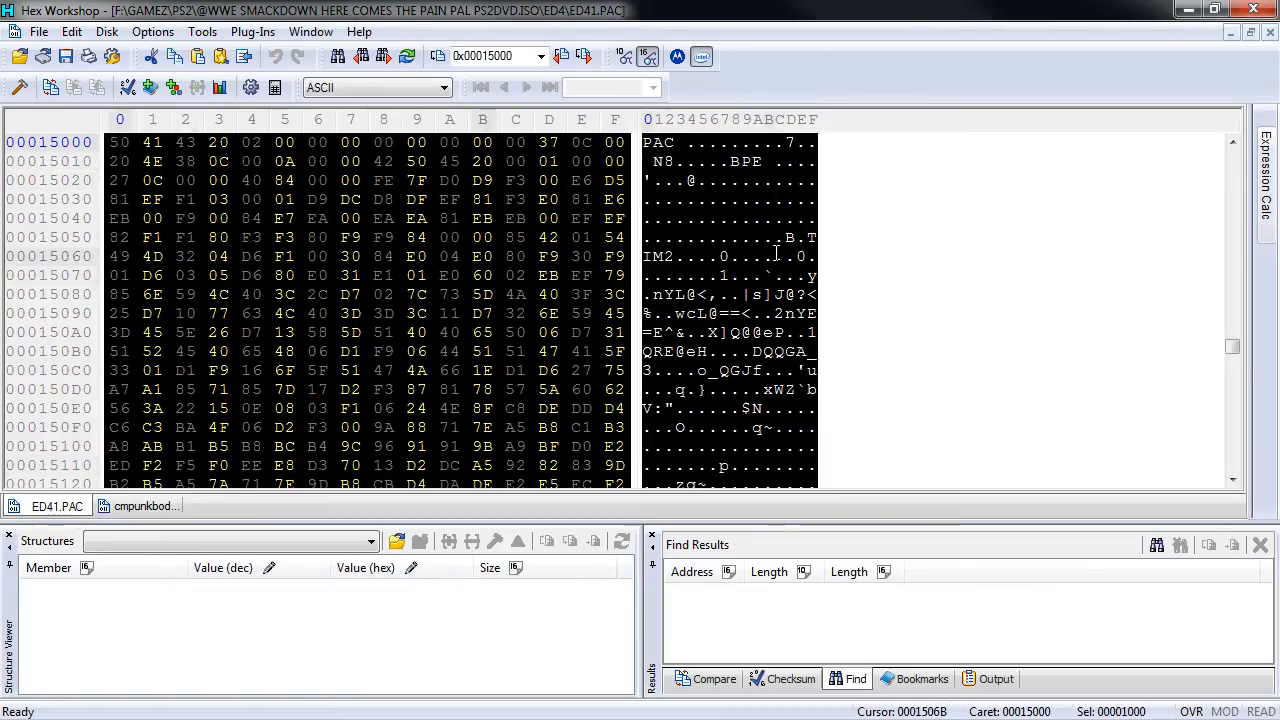
{"action": "key", "text": "ctrl+v"}
{"action": "scroll", "coordinate": [737, 306], "scroll_direction": "up", "scroll_amount": 4}
{"action": "scroll", "coordinate": [728, 324], "scroll_direction": "up", "scroll_amount": 10}
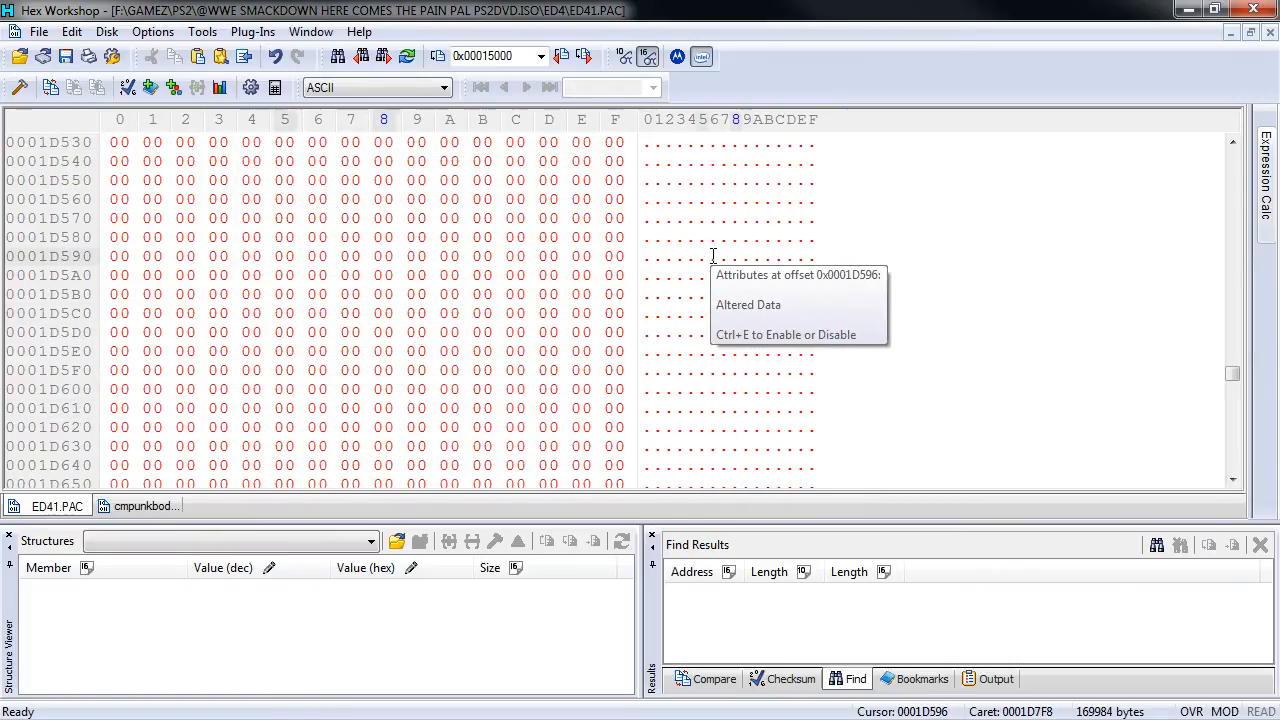
{"action": "scroll", "coordinate": [715, 280], "scroll_direction": "up", "scroll_amount": 3}
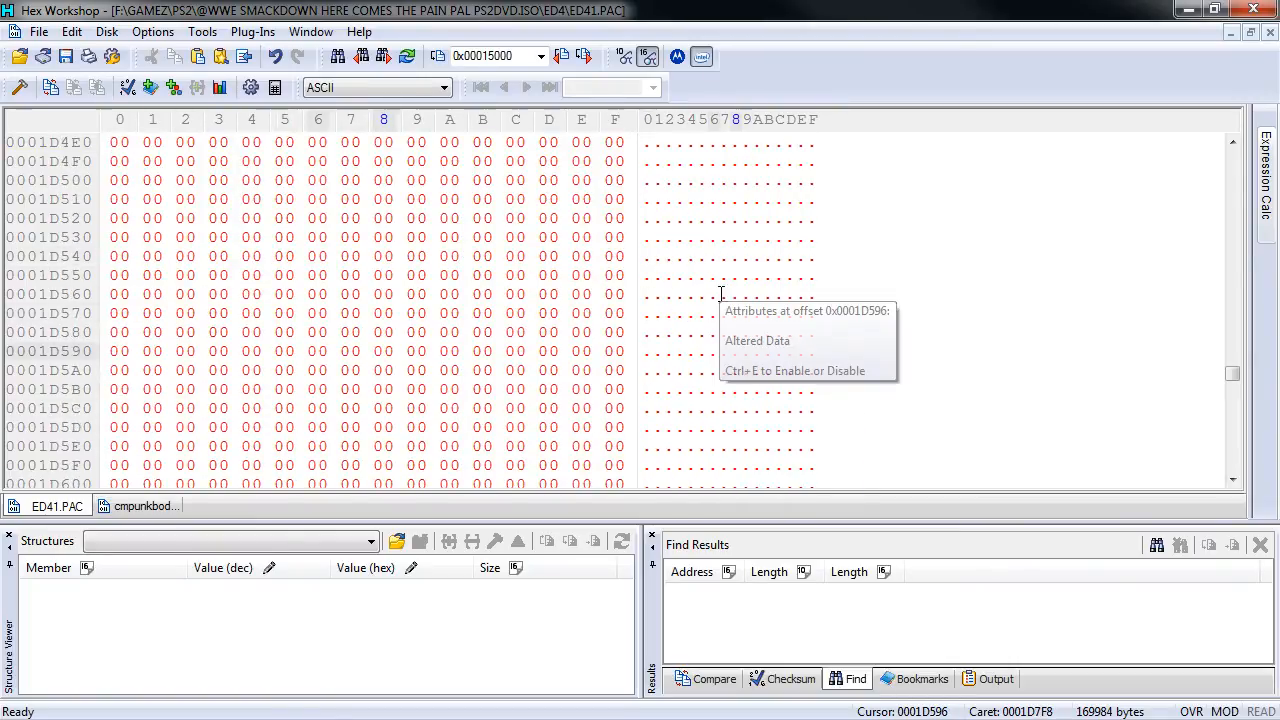
{"action": "scroll", "coordinate": [720, 305], "scroll_direction": "up", "scroll_amount": 2}
Step: Show 4 bytes per row in ED41.PAC and go to hex offset 800 from the beginning of the file
{"action": "right_click", "coordinate": [86, 315]}
{"action": "left_click", "coordinate": [779, 241]}
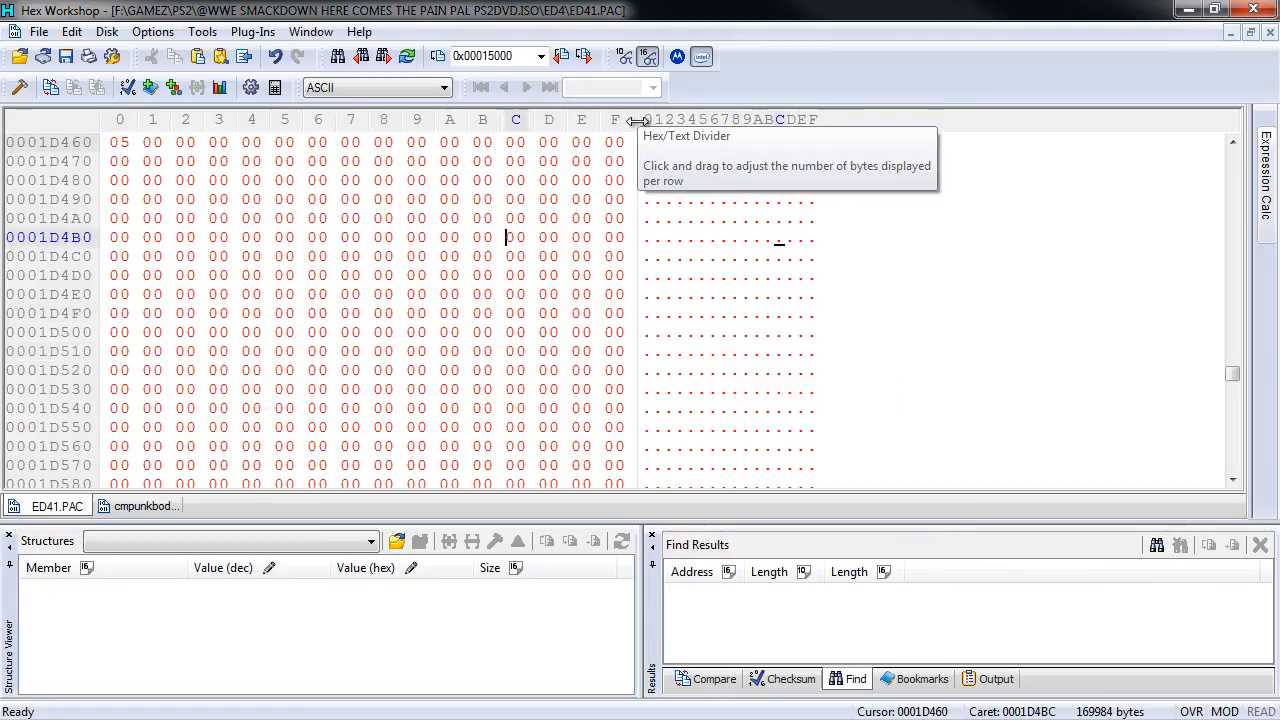
{"action": "left_click_drag", "start_coordinate": [637, 120], "coordinate": [245, 120]}
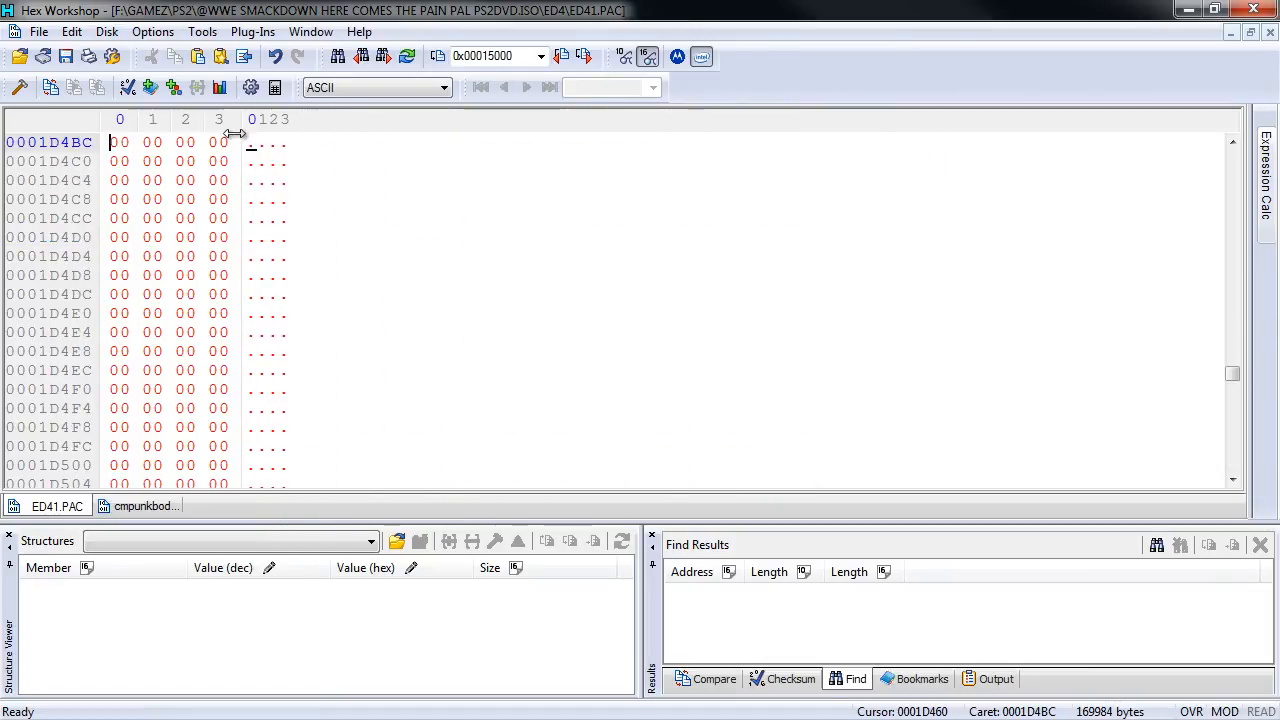
{"action": "right_click", "coordinate": [75, 210]}
{"action": "left_click", "coordinate": [116, 329]}
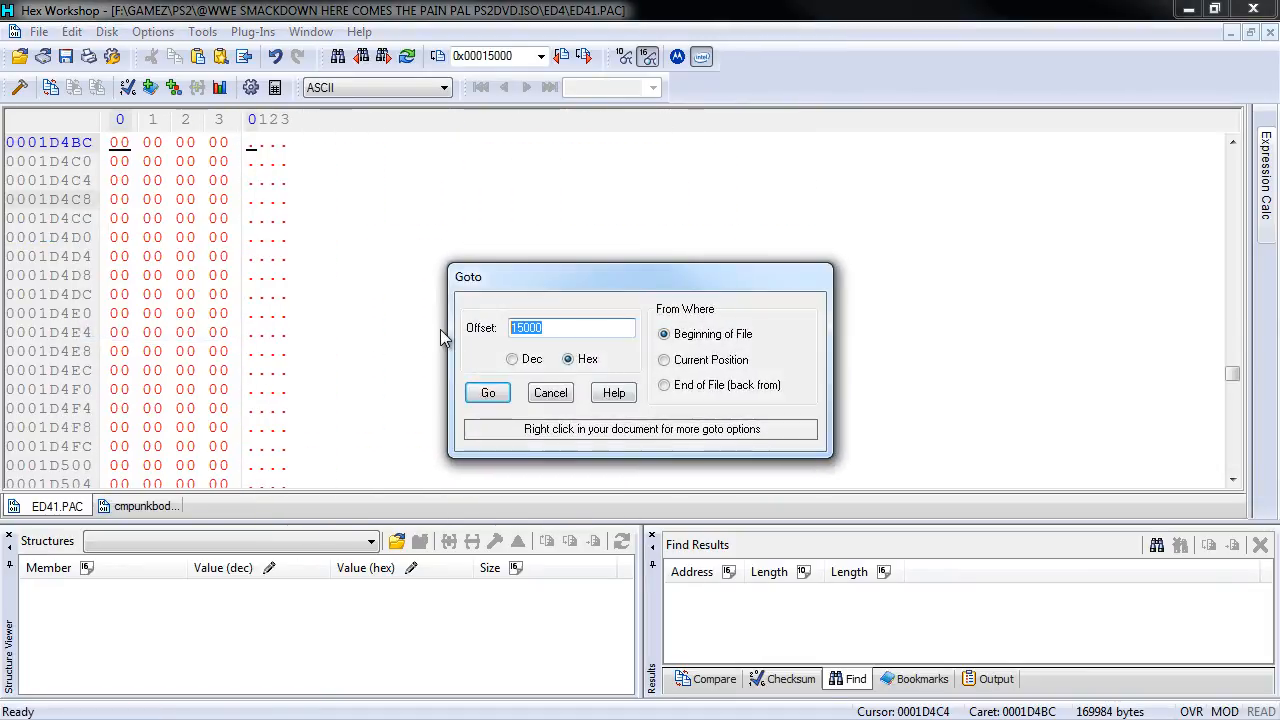
{"action": "type", "text": "800"}
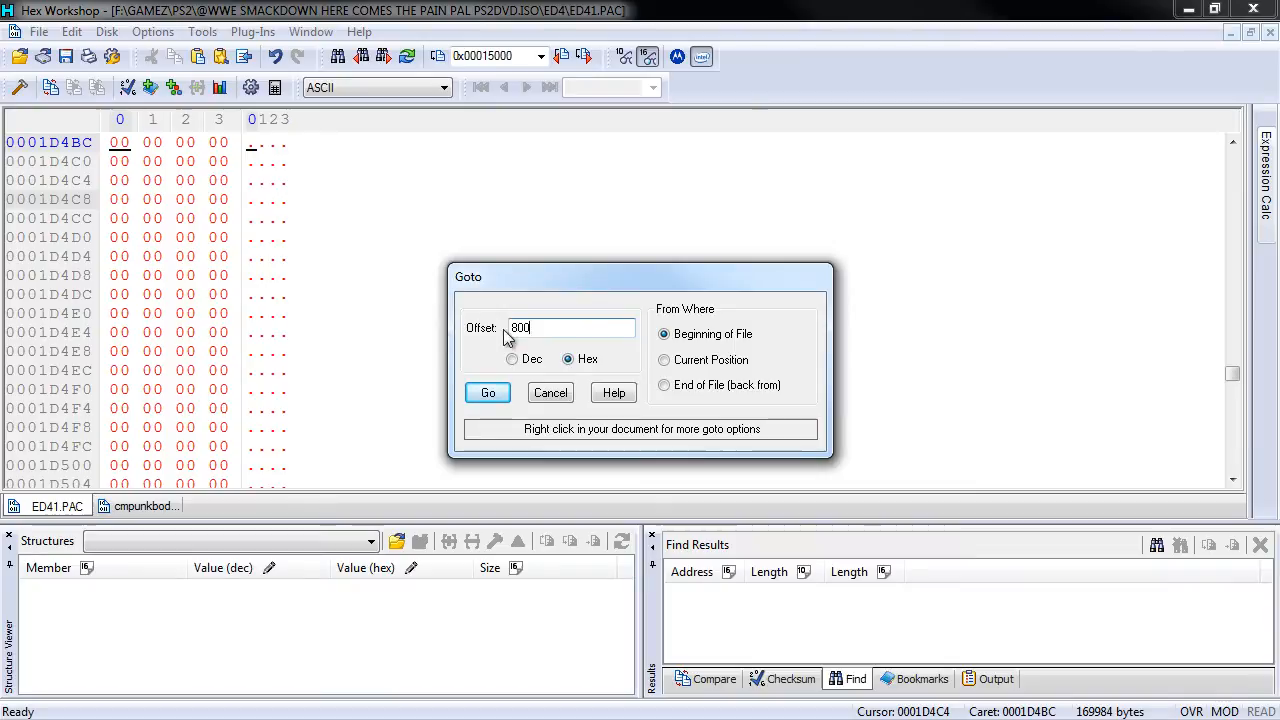
{"action": "left_click_drag", "start_coordinate": [620, 270], "coordinate": [641, 266]}
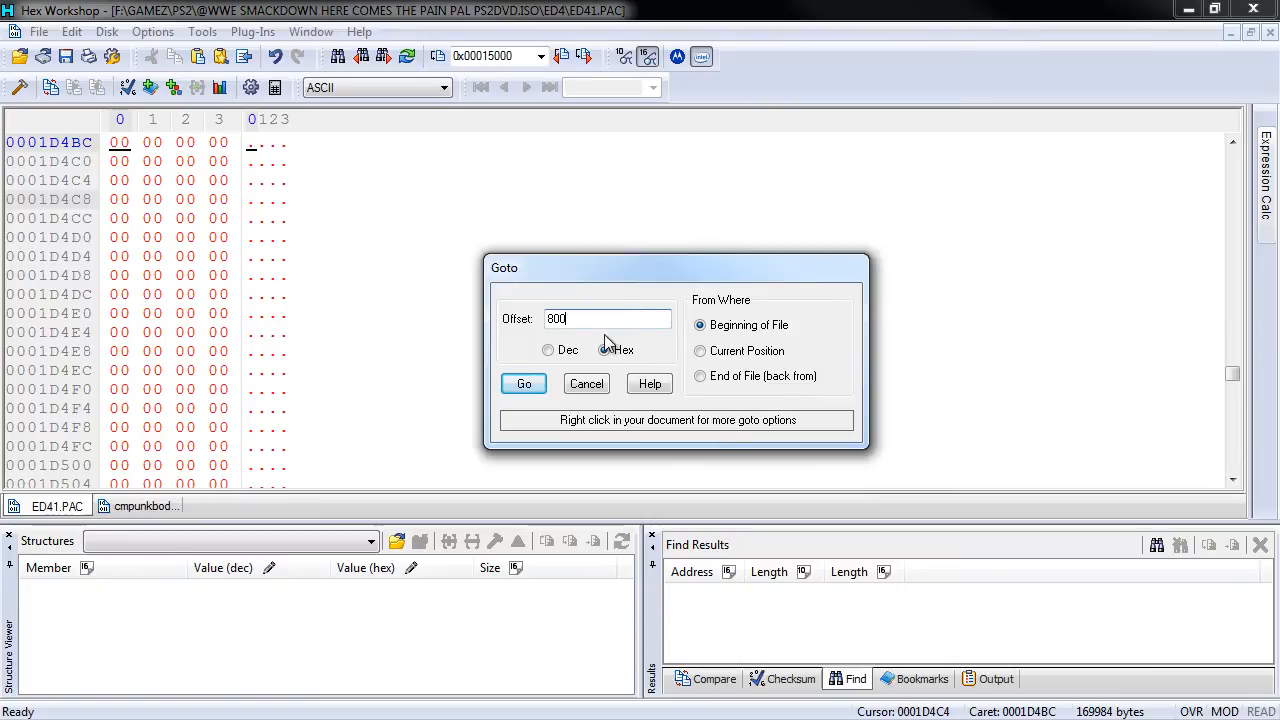
{"action": "left_click", "coordinate": [524, 384]}
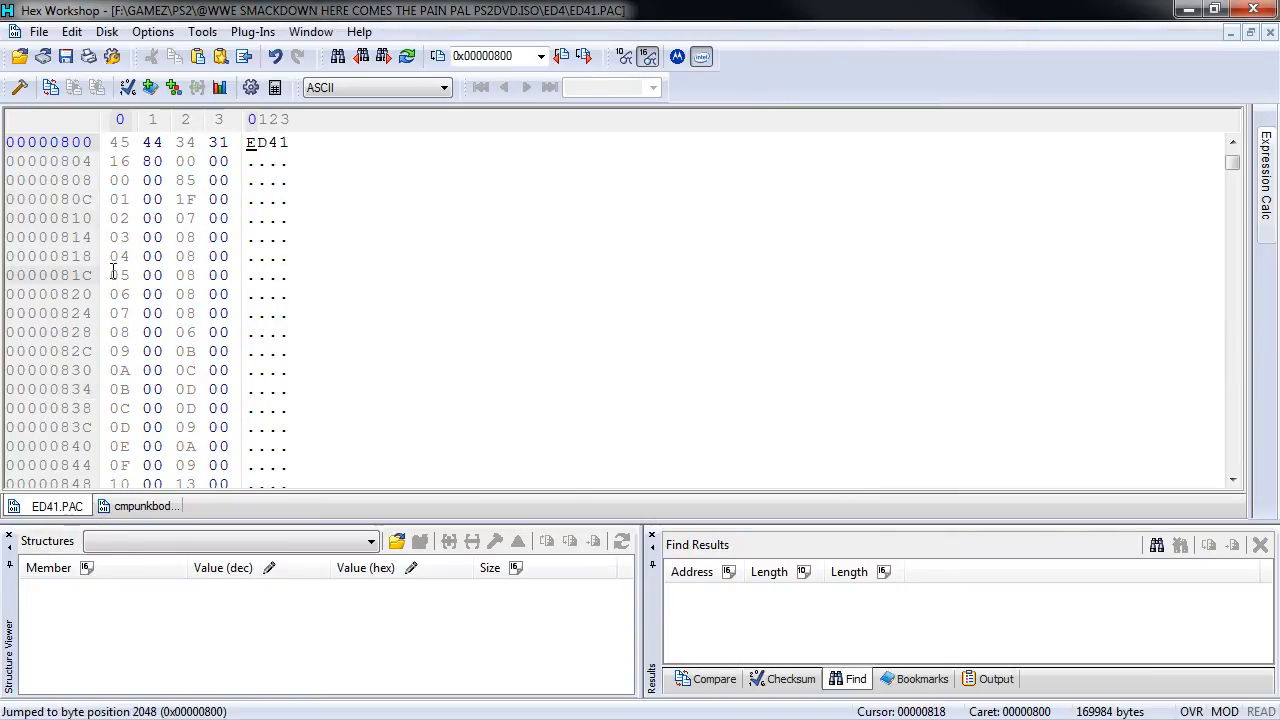
Step: Check the ED41-000C file number in the Explorer search results and select the size bytes of entry 0C at offset 83A in ED41.PAC
{"action": "left_click", "coordinate": [155, 506]}
{"action": "left_click", "coordinate": [55, 506]}
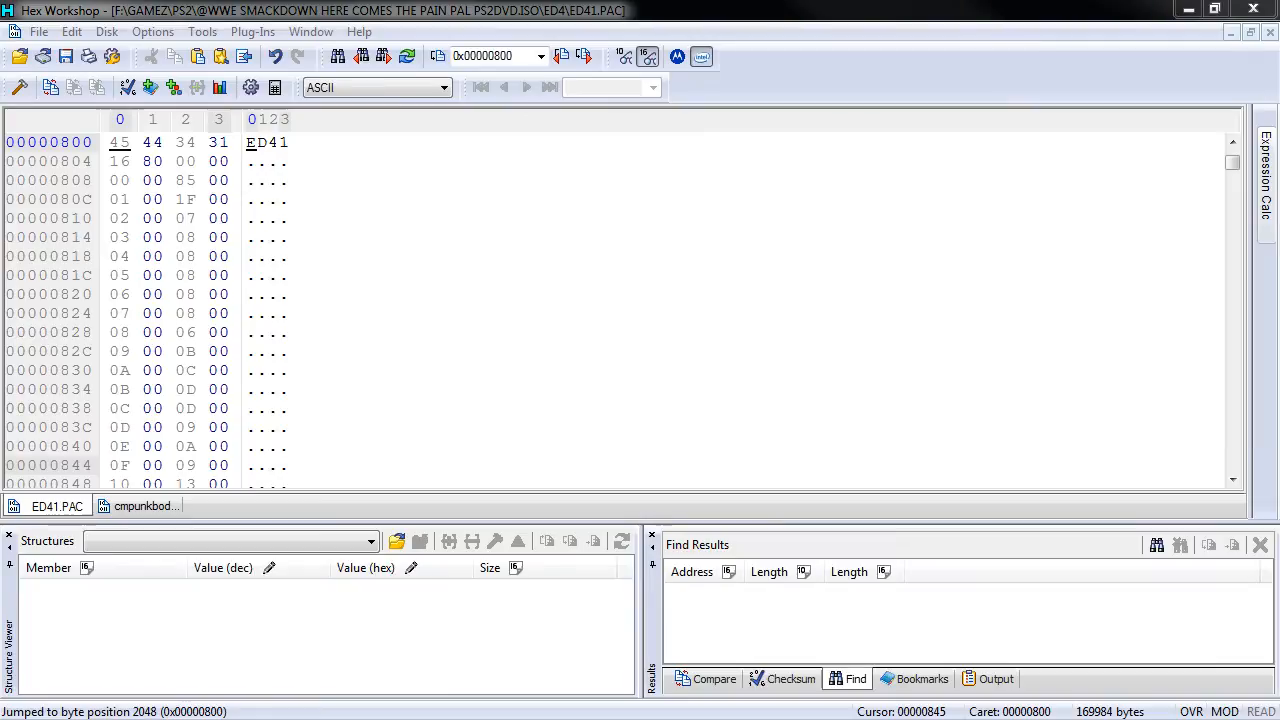
{"action": "left_click", "coordinate": [714, 718]}
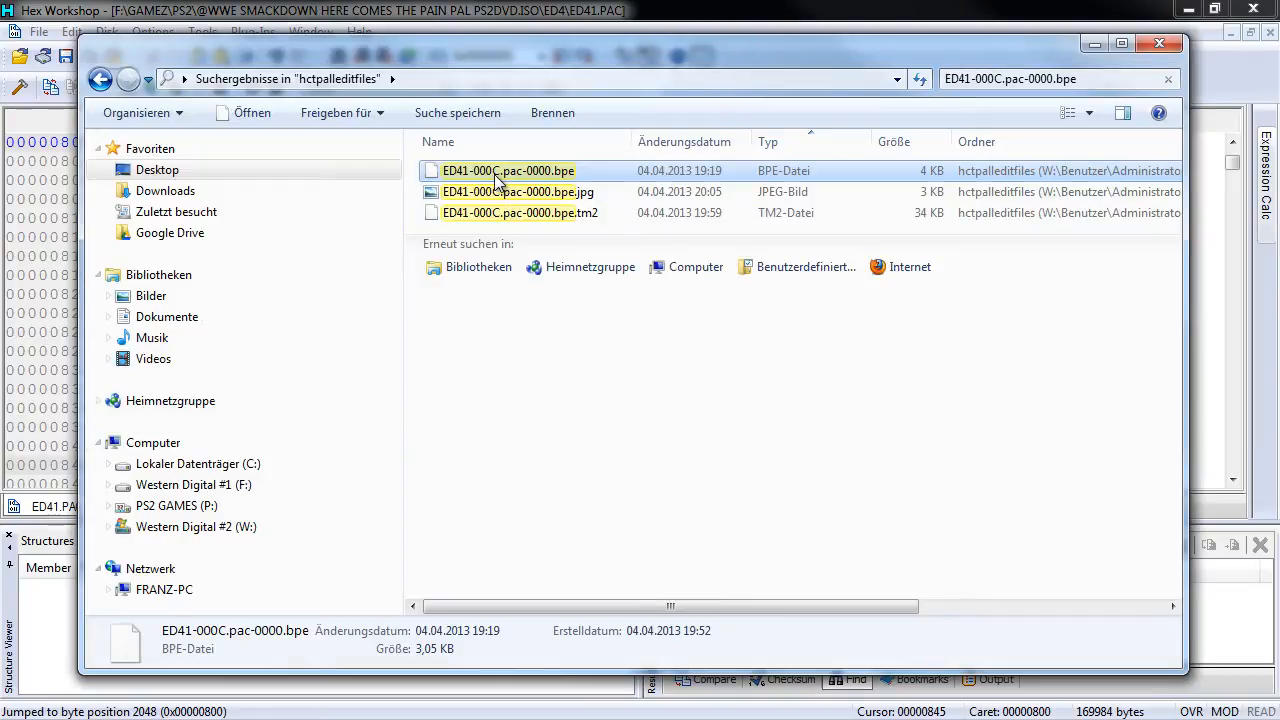
{"action": "left_click", "coordinate": [1094, 44]}
{"action": "left_click", "coordinate": [180, 369]}
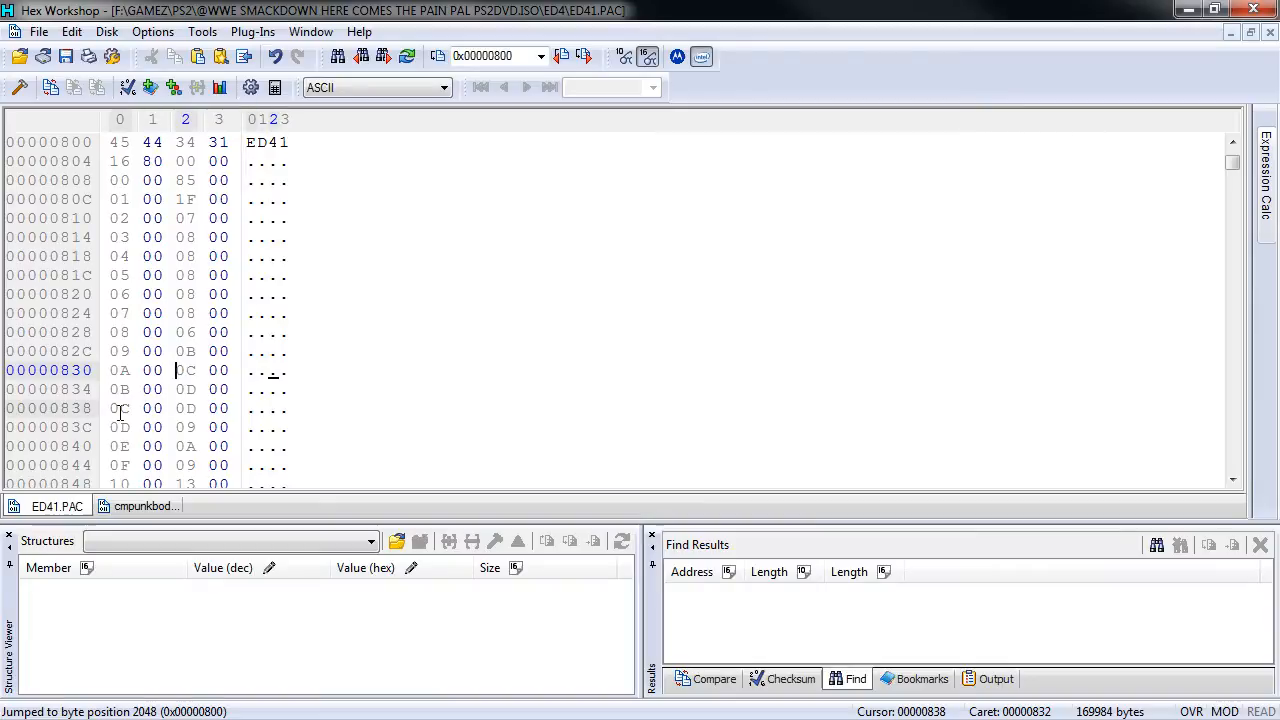
{"action": "left_click", "coordinate": [182, 410]}
{"action": "left_click_drag", "start_coordinate": [182, 410], "coordinate": [231, 408]}
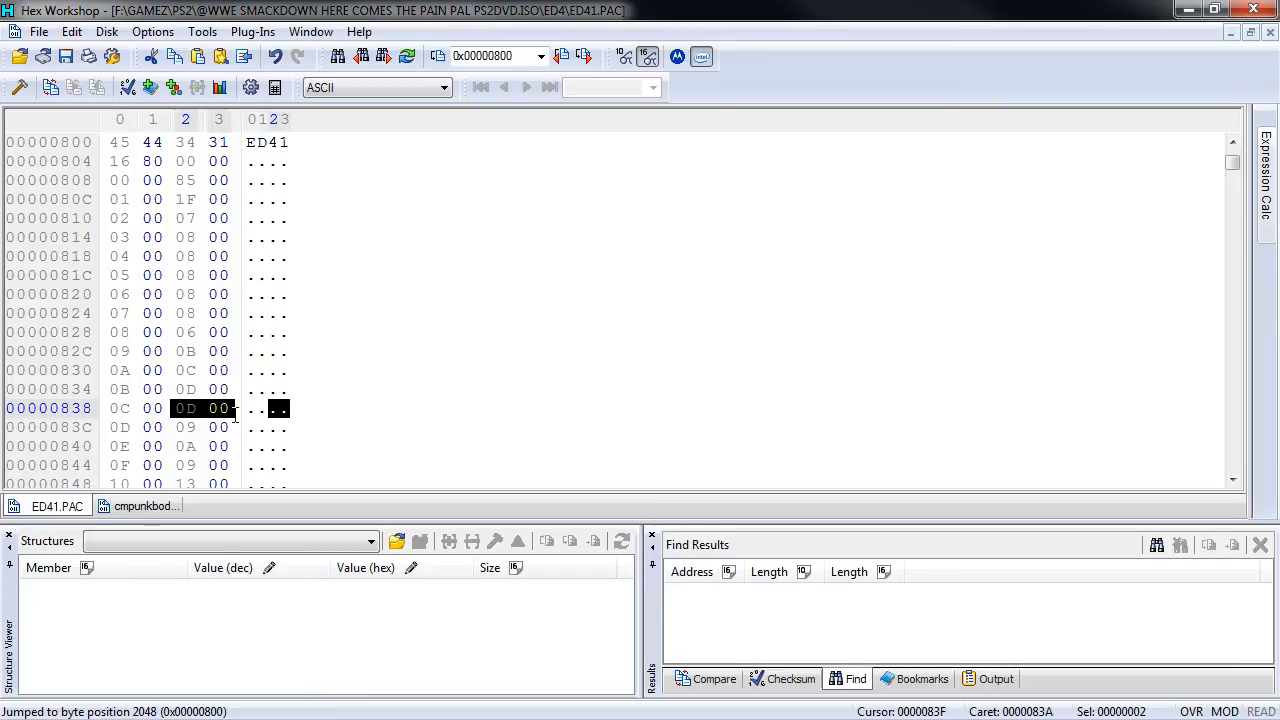
Step: Locate the last non-zero byte near the end of cmpunkbodyandlegs.pac and place the cursor on it at offset 8460
{"action": "left_click", "coordinate": [163, 507]}
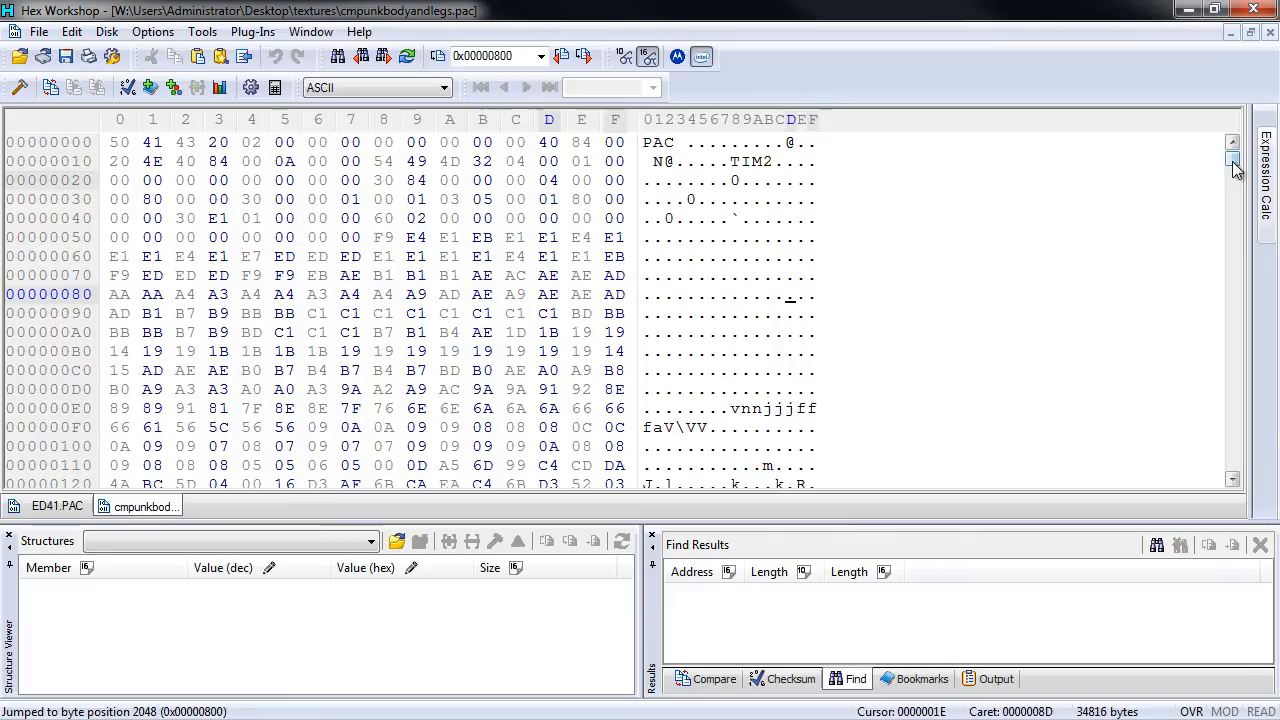
{"action": "left_click_drag", "start_coordinate": [1236, 170], "coordinate": [1229, 466]}
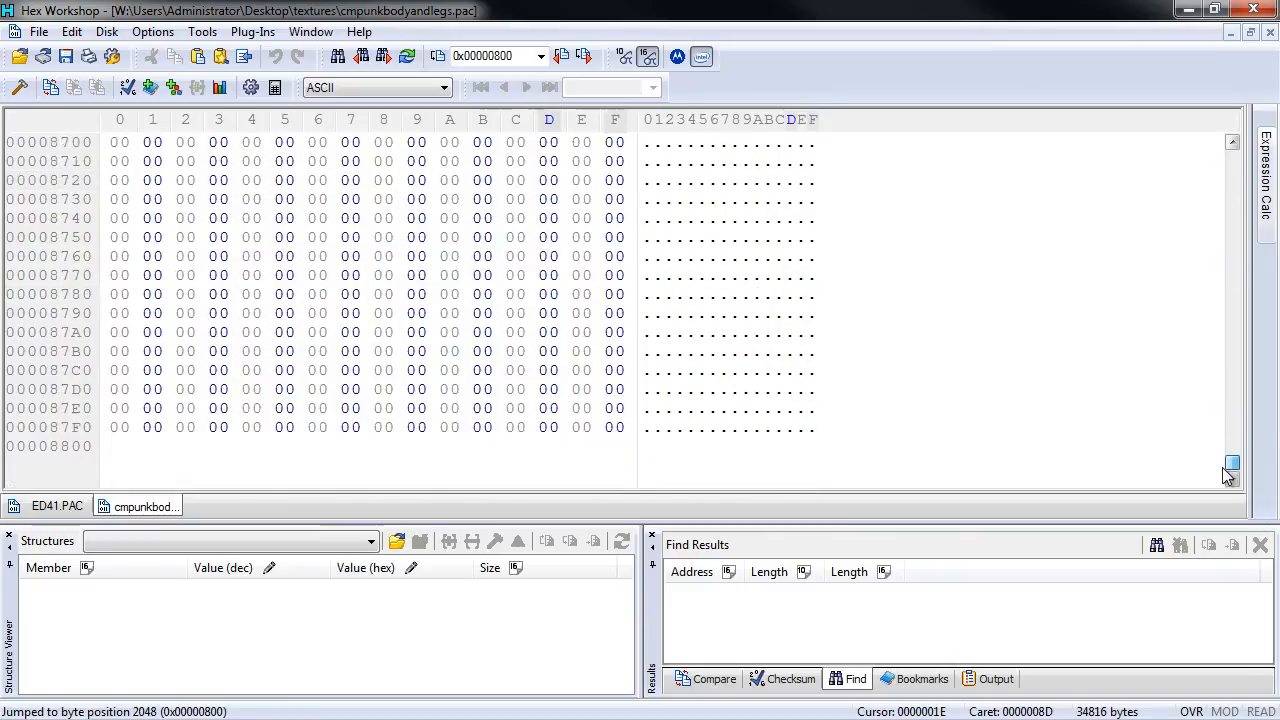
{"action": "left_click", "coordinate": [772, 276]}
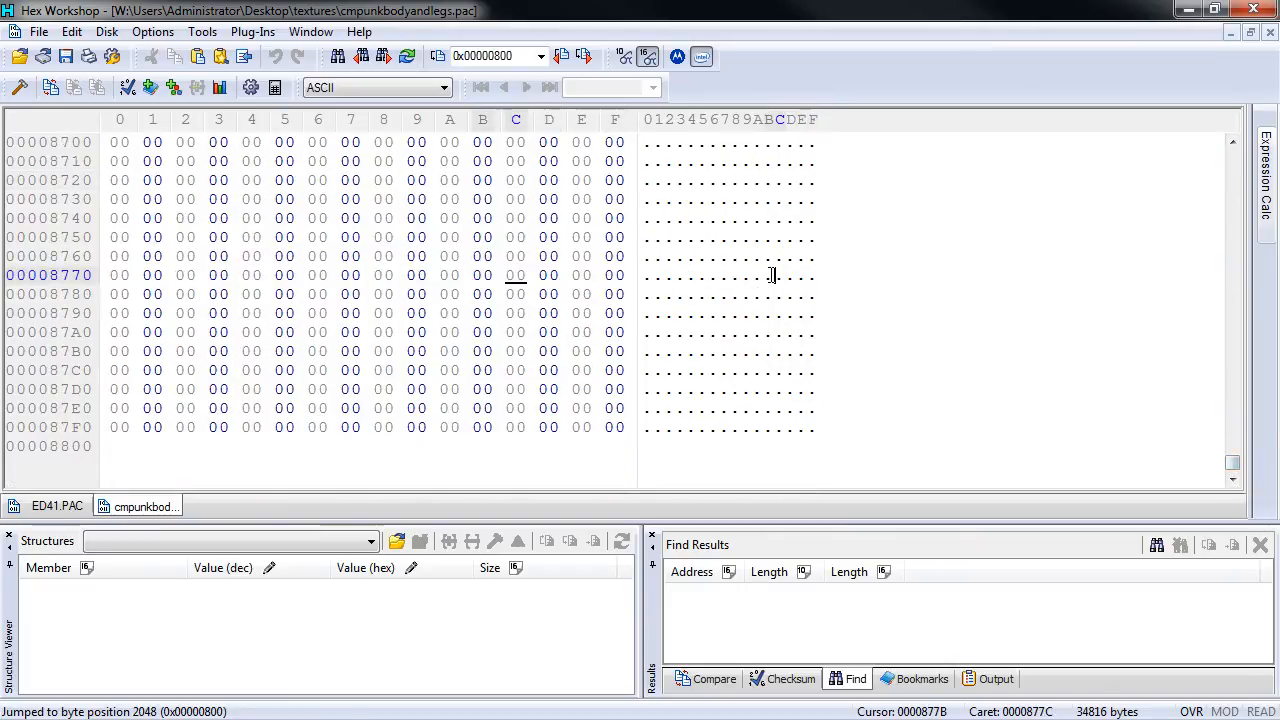
{"action": "scroll", "coordinate": [748, 270], "scroll_direction": "up", "scroll_amount": 2}
{"action": "scroll", "coordinate": [748, 270], "scroll_direction": "up", "scroll_amount": 14}
{"action": "scroll", "coordinate": [717, 297], "scroll_direction": "up", "scroll_amount": 7}
{"action": "left_click", "coordinate": [643, 238]}
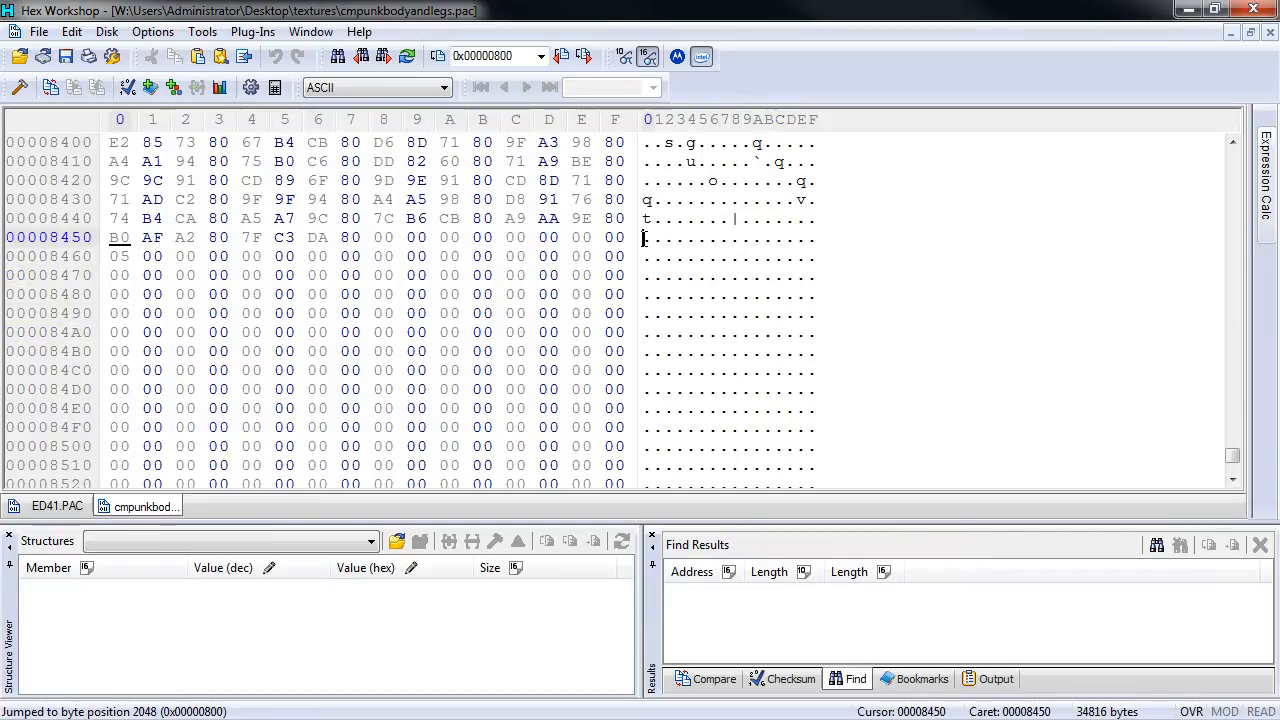
{"action": "left_click", "coordinate": [643, 257]}
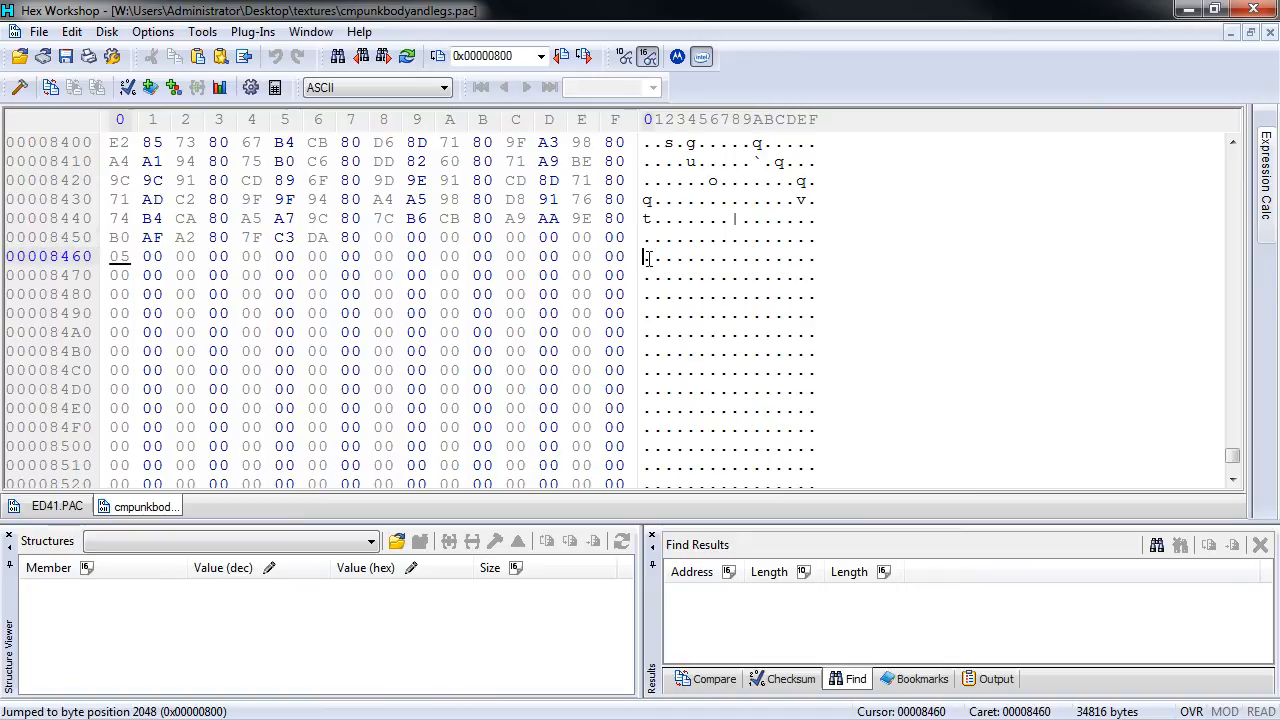
{"action": "left_click", "coordinate": [116, 257]}
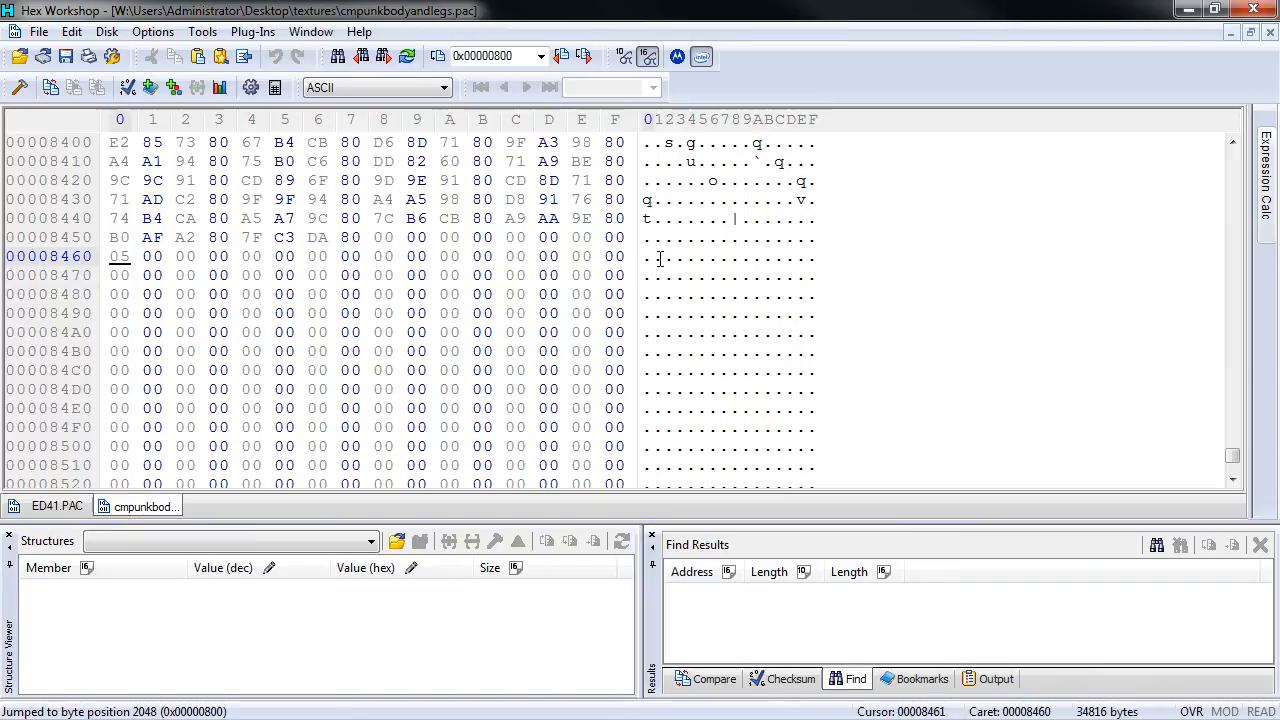
Step: Copy the cursor's address 00008460 from the Add Bookmark dialog without adding a bookmark
{"action": "key", "text": "ctrl+b"}
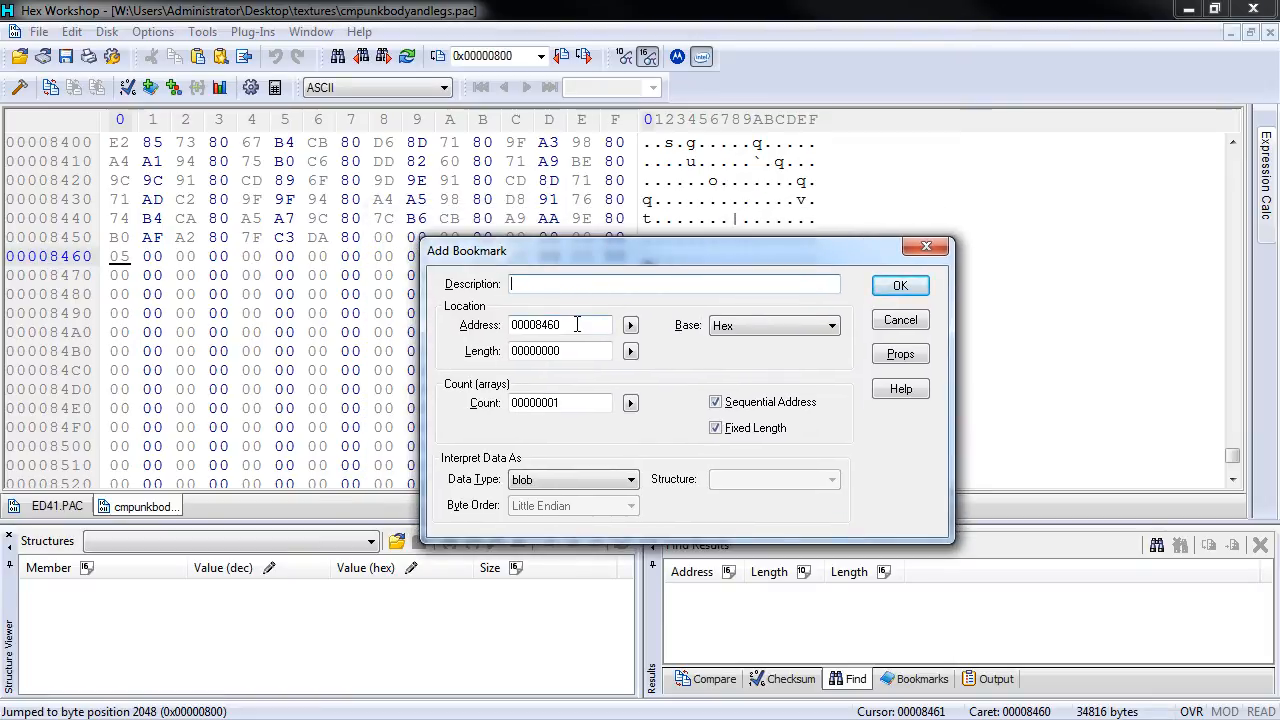
{"action": "double_click", "coordinate": [577, 325]}
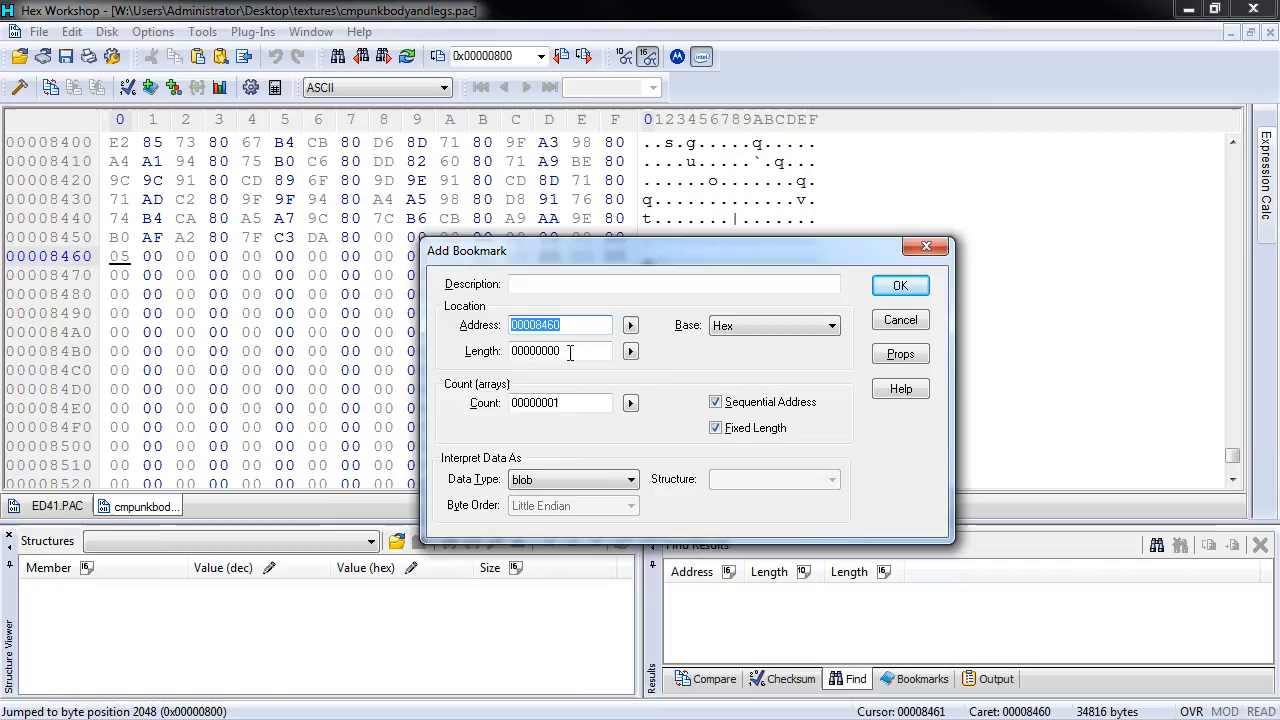
{"action": "left_click", "coordinate": [900, 320]}
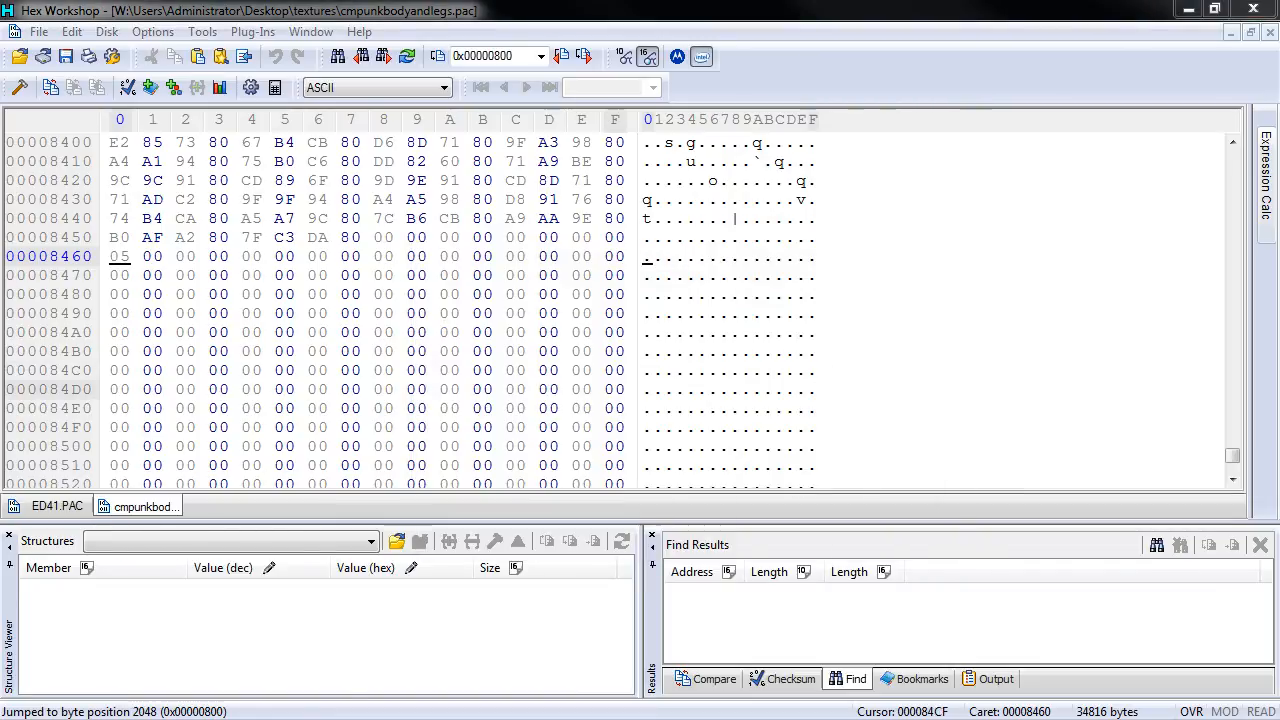
Step: Switch to the Windows calculator and divide the copied address 8460 by 100 in hexadecimal programmer mode
{"action": "left_click_drag", "start_coordinate": [692, 350], "coordinate": [723, 194]}
{"action": "left_click", "coordinate": [610, 217]}
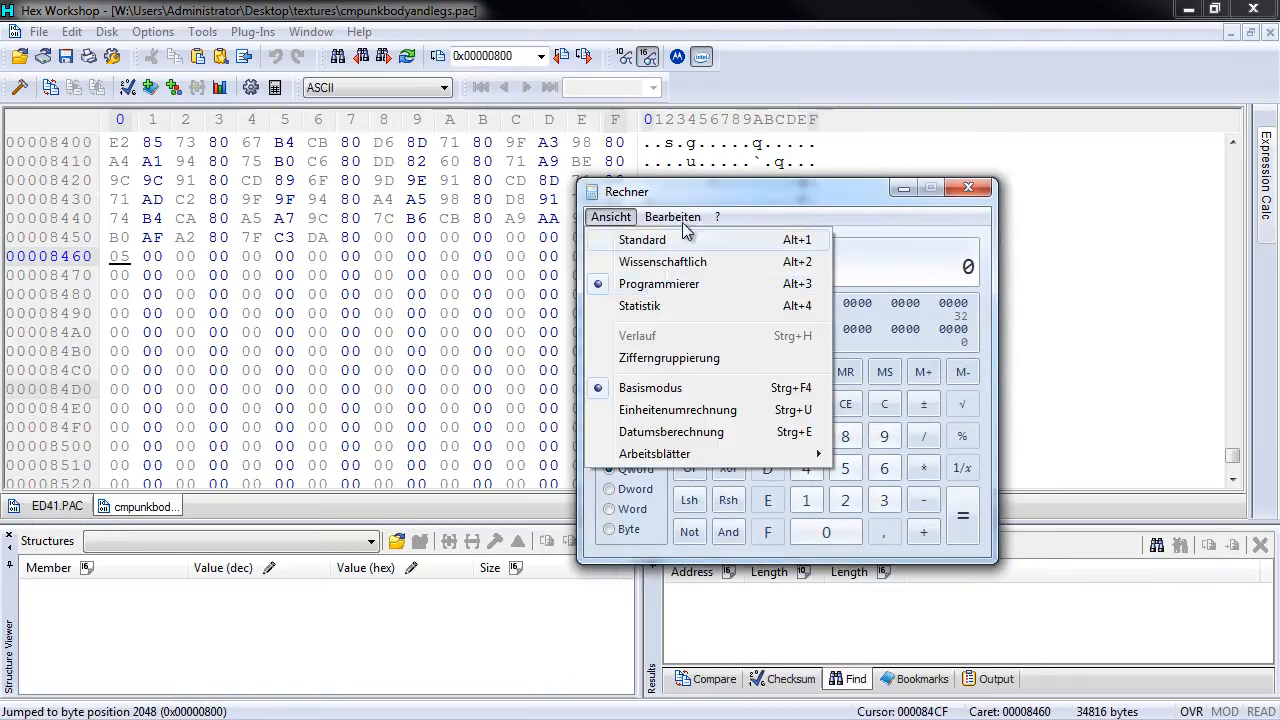
{"action": "left_click", "coordinate": [700, 197]}
{"action": "left_click_drag", "start_coordinate": [700, 197], "coordinate": [689, 192]}
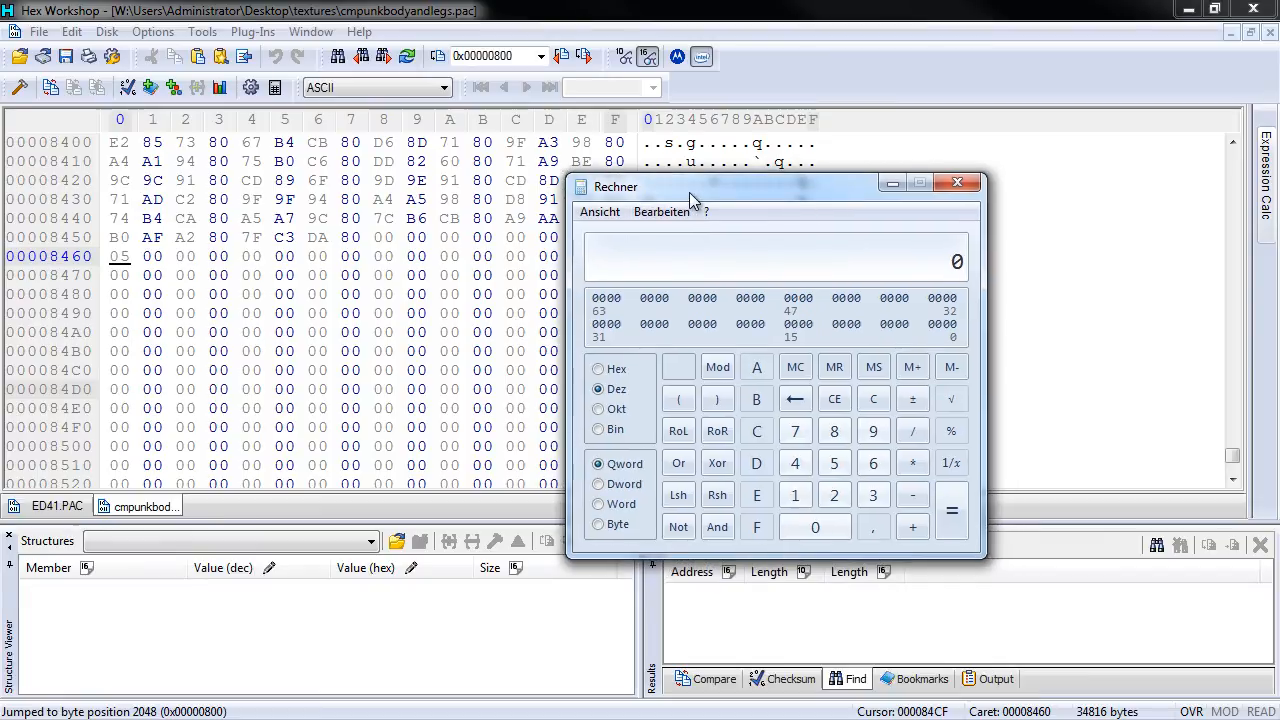
{"action": "left_click", "coordinate": [618, 378]}
{"action": "right_click", "coordinate": [809, 251]}
{"action": "left_click", "coordinate": [859, 285]}
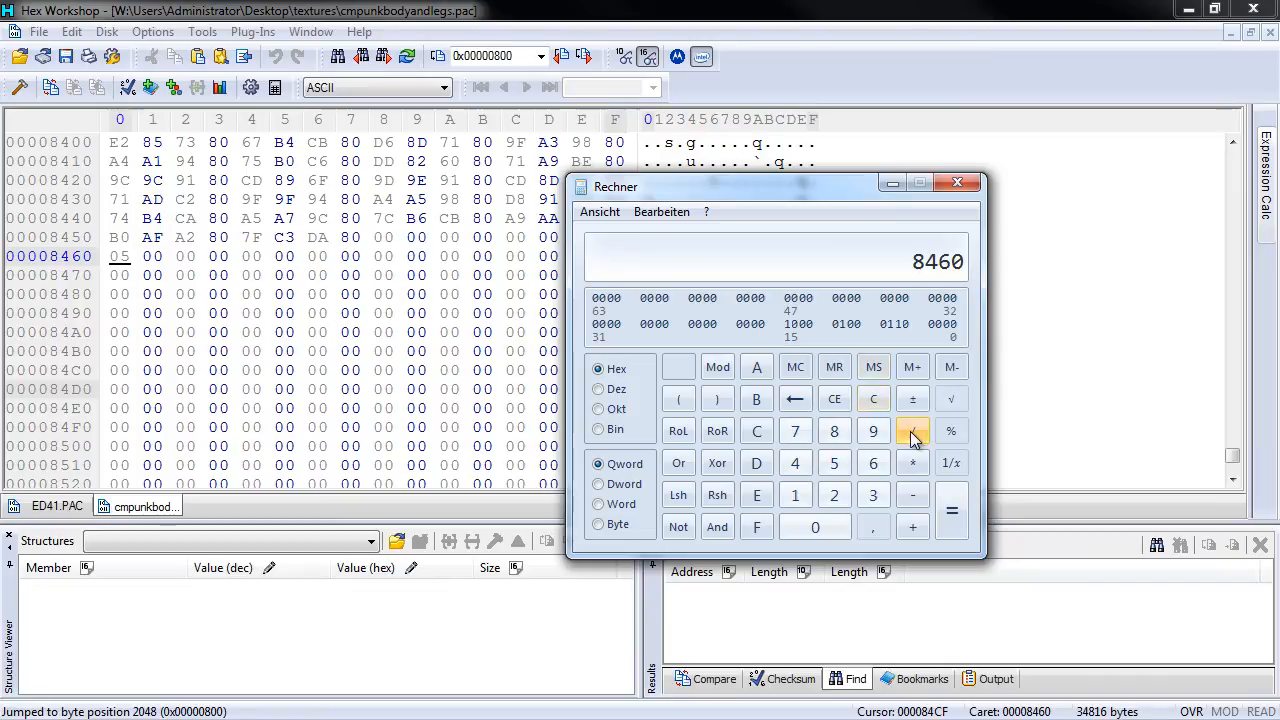
{"action": "left_click", "coordinate": [804, 500]}
{"action": "double_click", "coordinate": [813, 527]}
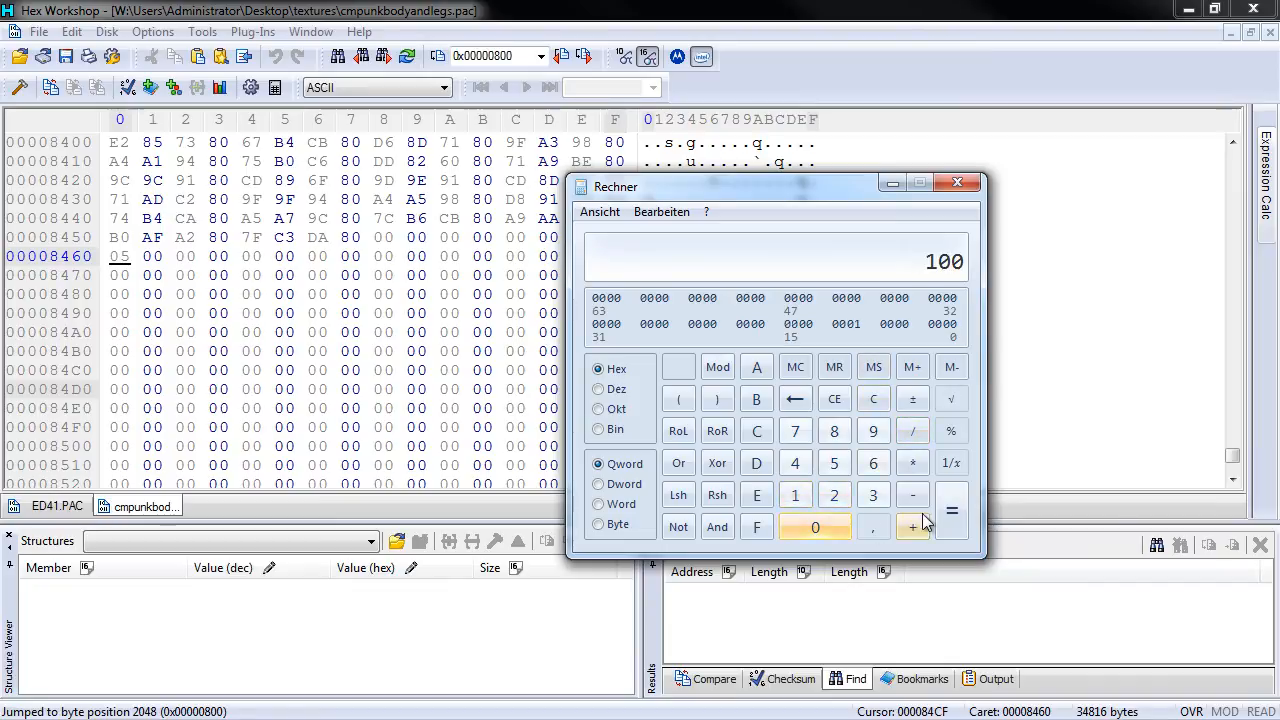
{"action": "left_click", "coordinate": [953, 515]}
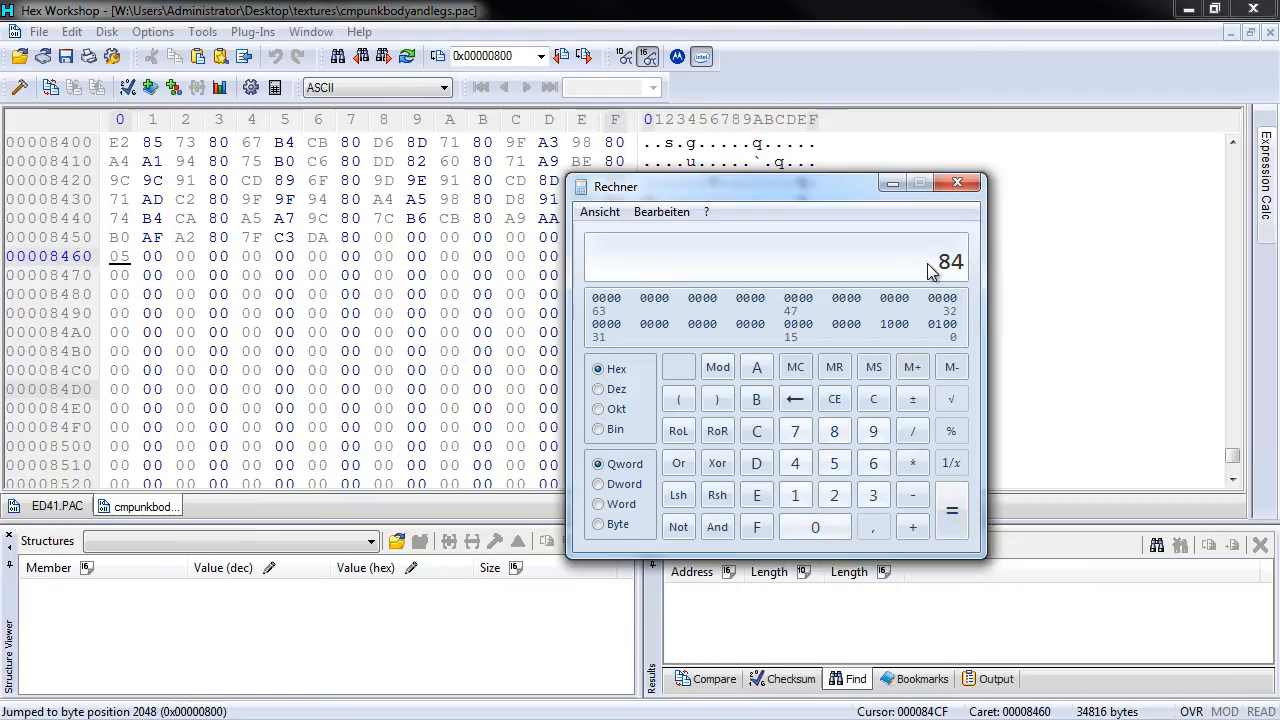
Step: Add 1 to the division result in the calculator
{"action": "left_click", "coordinate": [914, 528]}
{"action": "left_click", "coordinate": [797, 495]}
{"action": "left_click", "coordinate": [952, 512]}
{"action": "left_click_drag", "start_coordinate": [799, 206], "coordinate": [761, 218]}
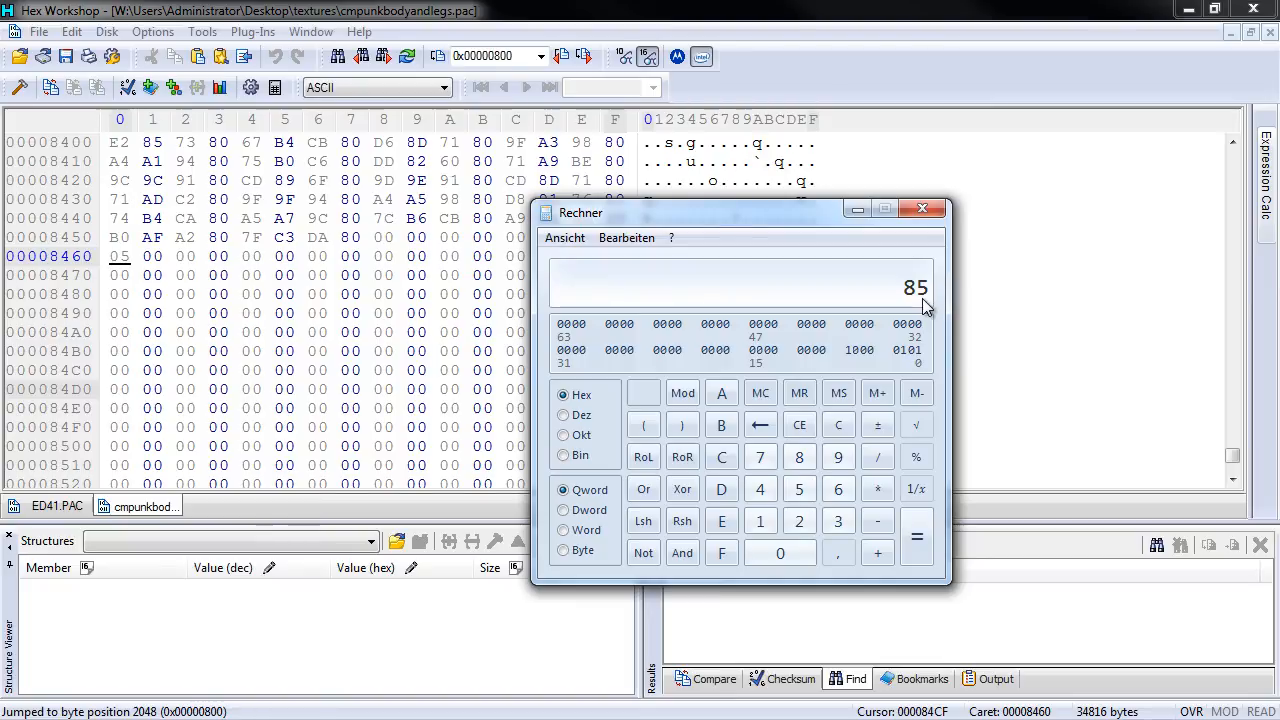
Step: Set the size byte of entry 0C at offset 83A in ED41.PAC to 85, save the file and close Hex Workshop
{"action": "left_click", "coordinate": [95, 503]}
{"action": "left_click", "coordinate": [191, 429]}
{"action": "left_click", "coordinate": [194, 411]}
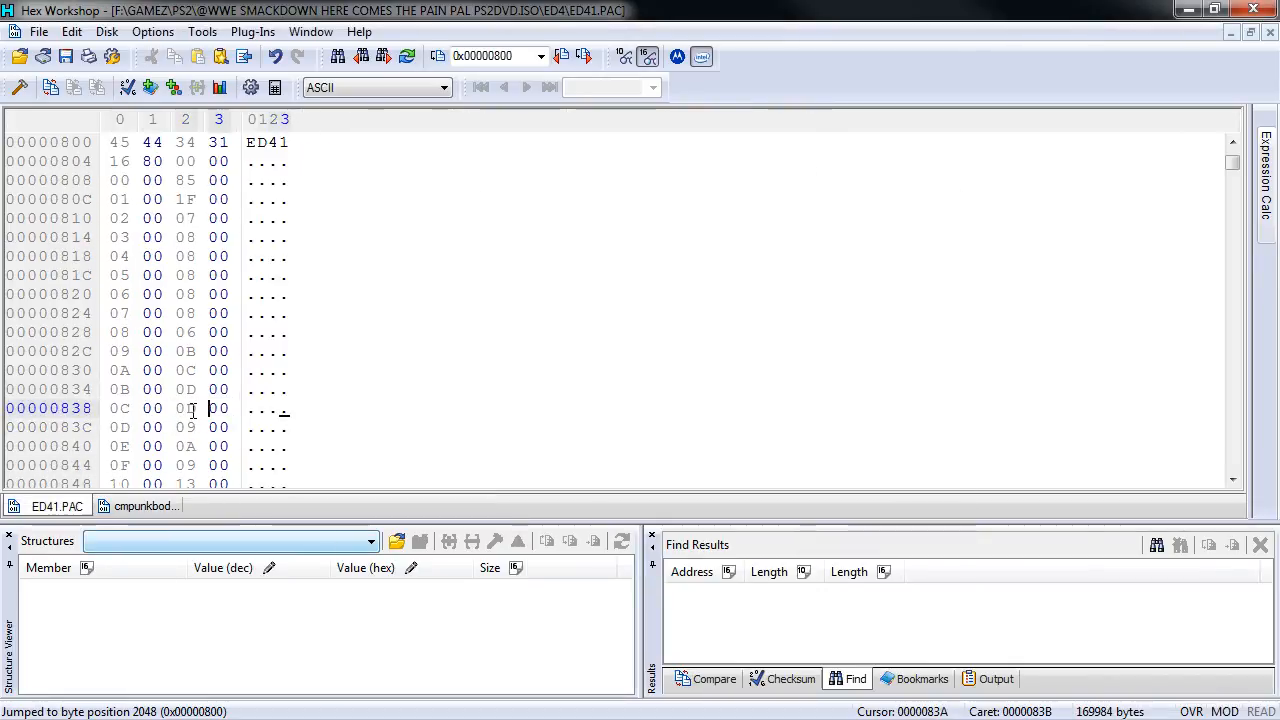
{"action": "left_click_drag", "start_coordinate": [220, 411], "coordinate": [229, 411]}
{"action": "left_click", "coordinate": [214, 409]}
{"action": "left_click", "coordinate": [178, 408]}
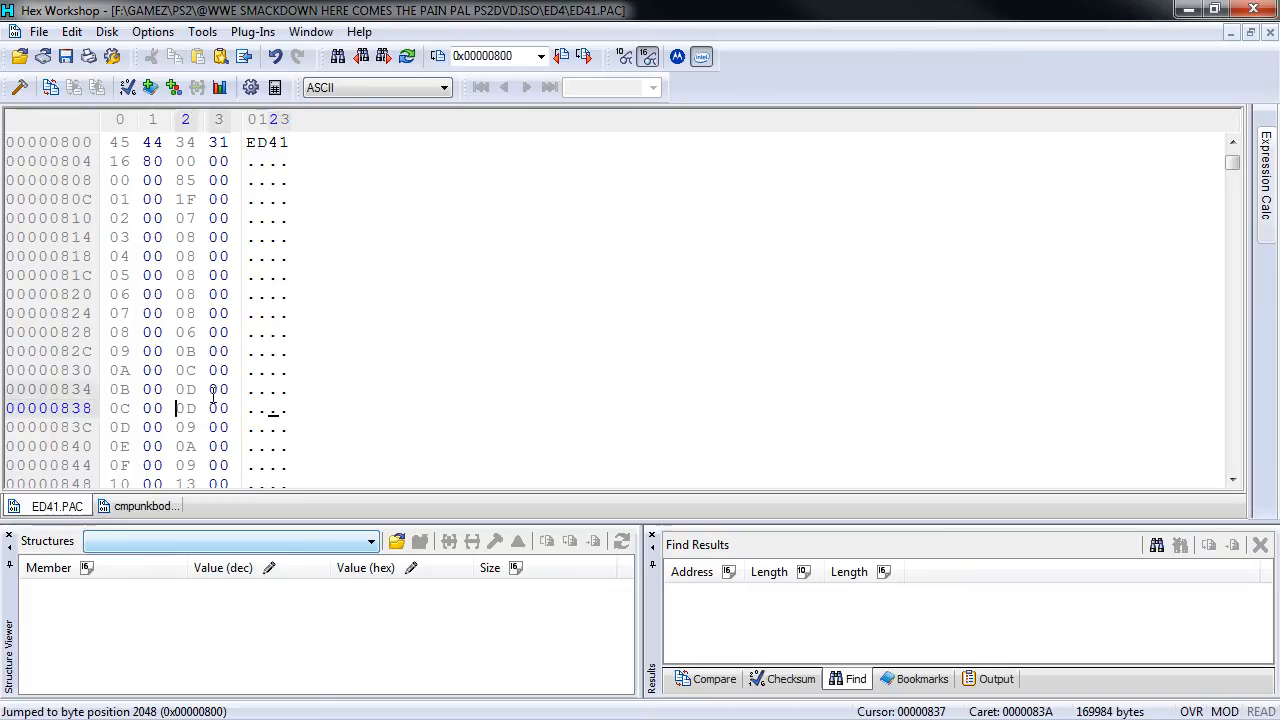
{"action": "type", "text": "85"}
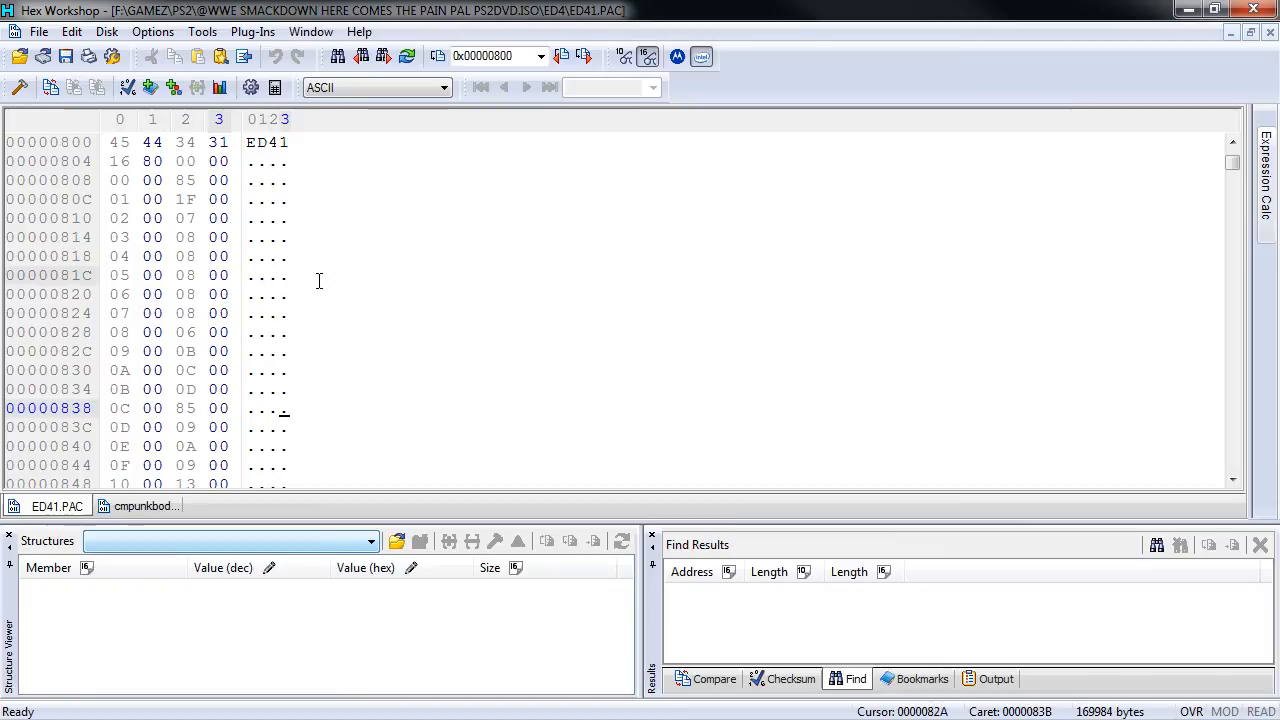
{"action": "left_click", "coordinate": [1254, 9]}
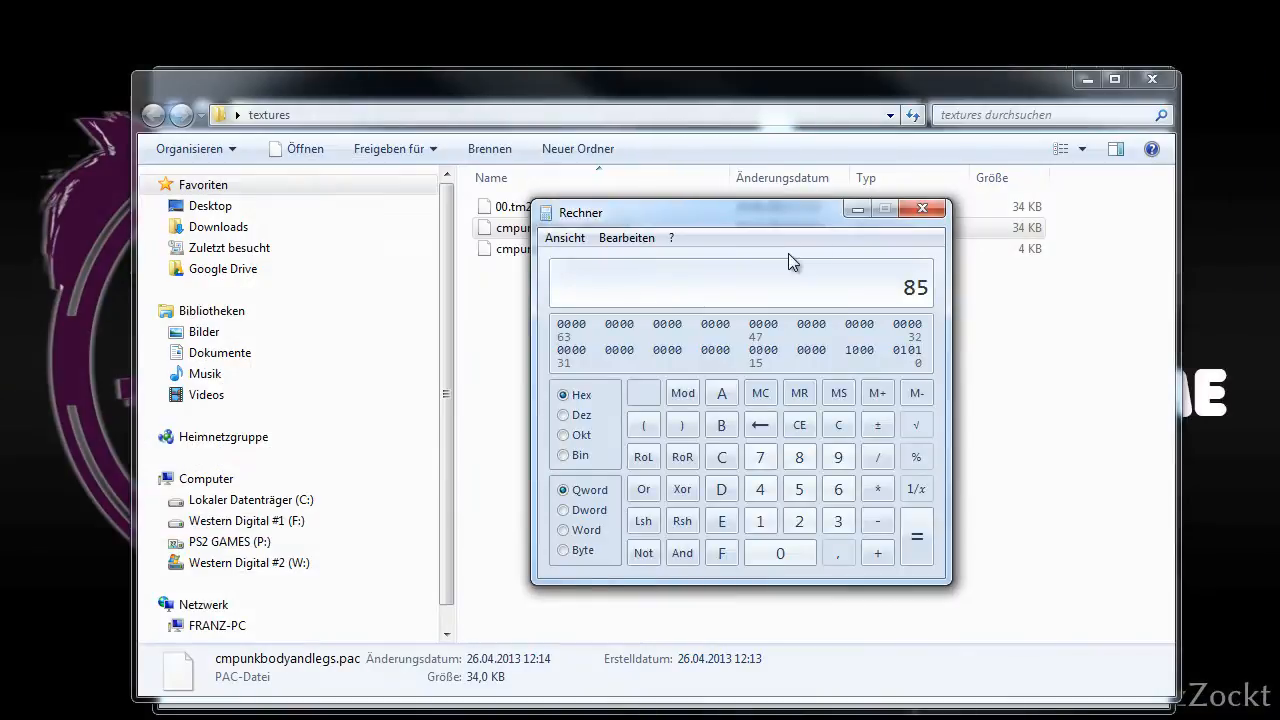
Step: Close the calculator, switch to Experimental_Plugin_Ext_Reb_Tool and load WWE SmackDown Here Comes the Pain PAL PS2DVD.ISO with the Shrinker_ps2_psp_CdDvd5_iso.epi plugin
{"action": "left_click", "coordinate": [914, 209]}
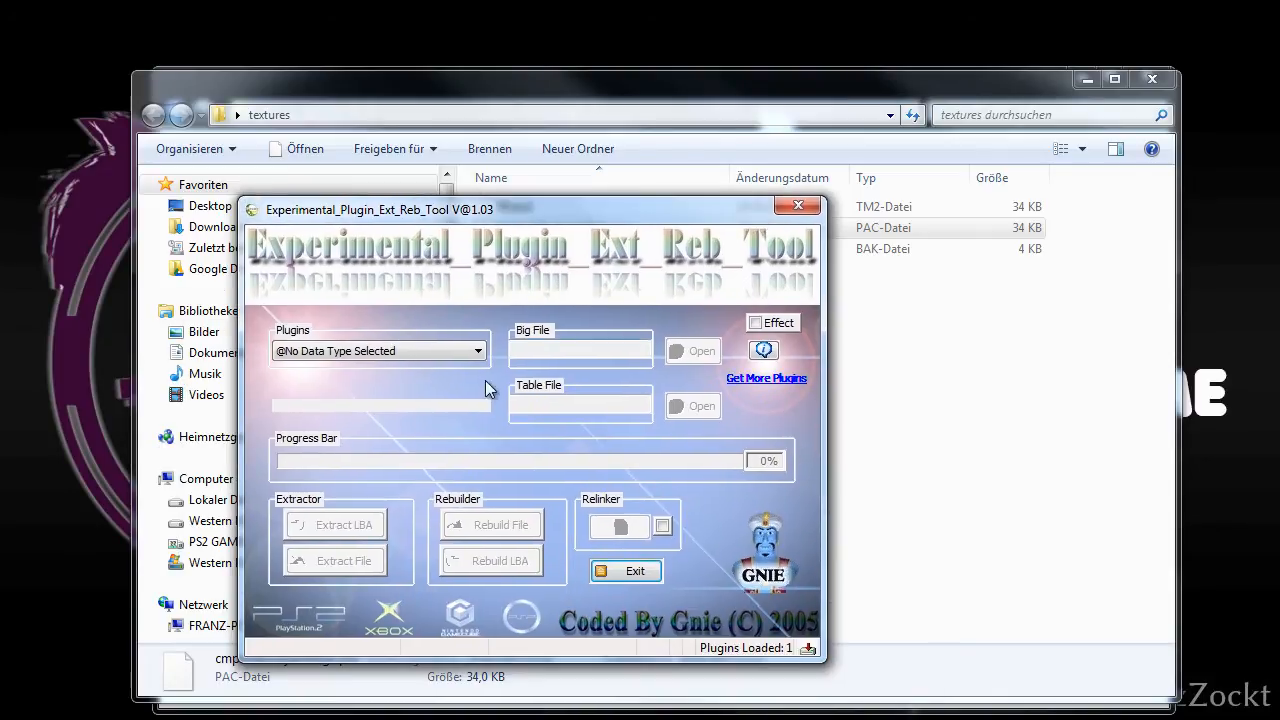
{"action": "left_click", "coordinate": [403, 352]}
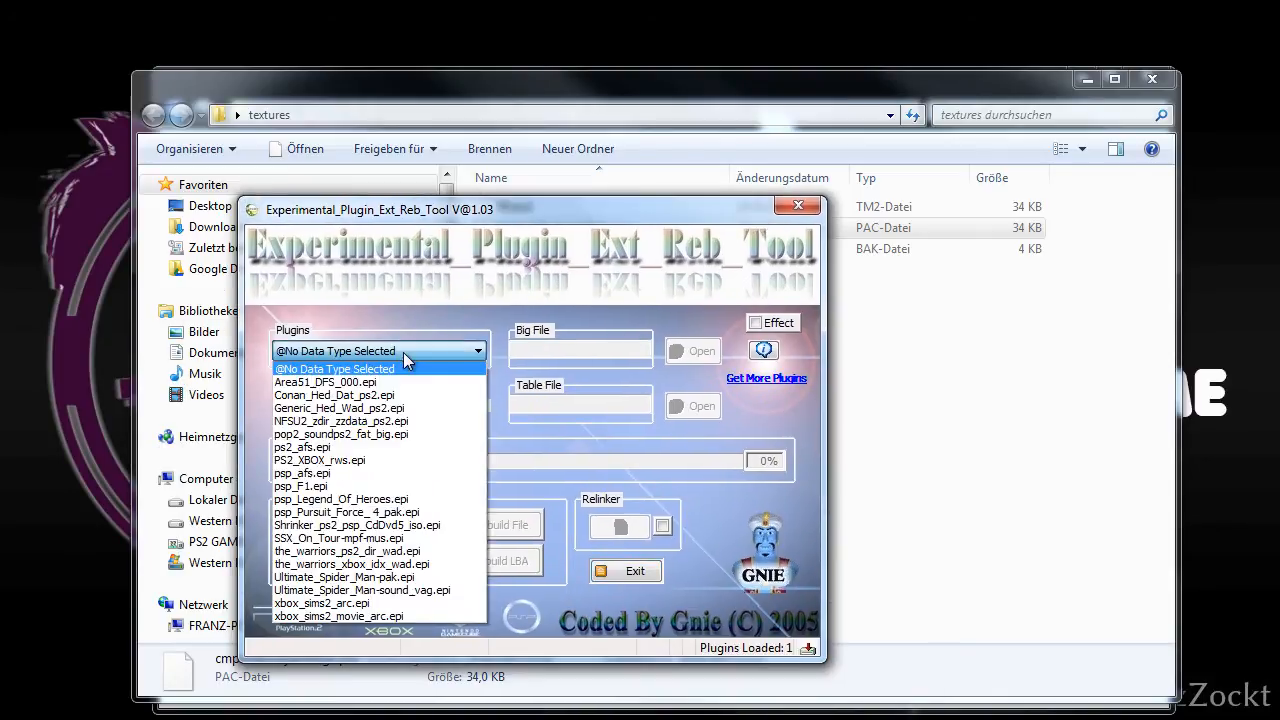
{"action": "left_click", "coordinate": [420, 525]}
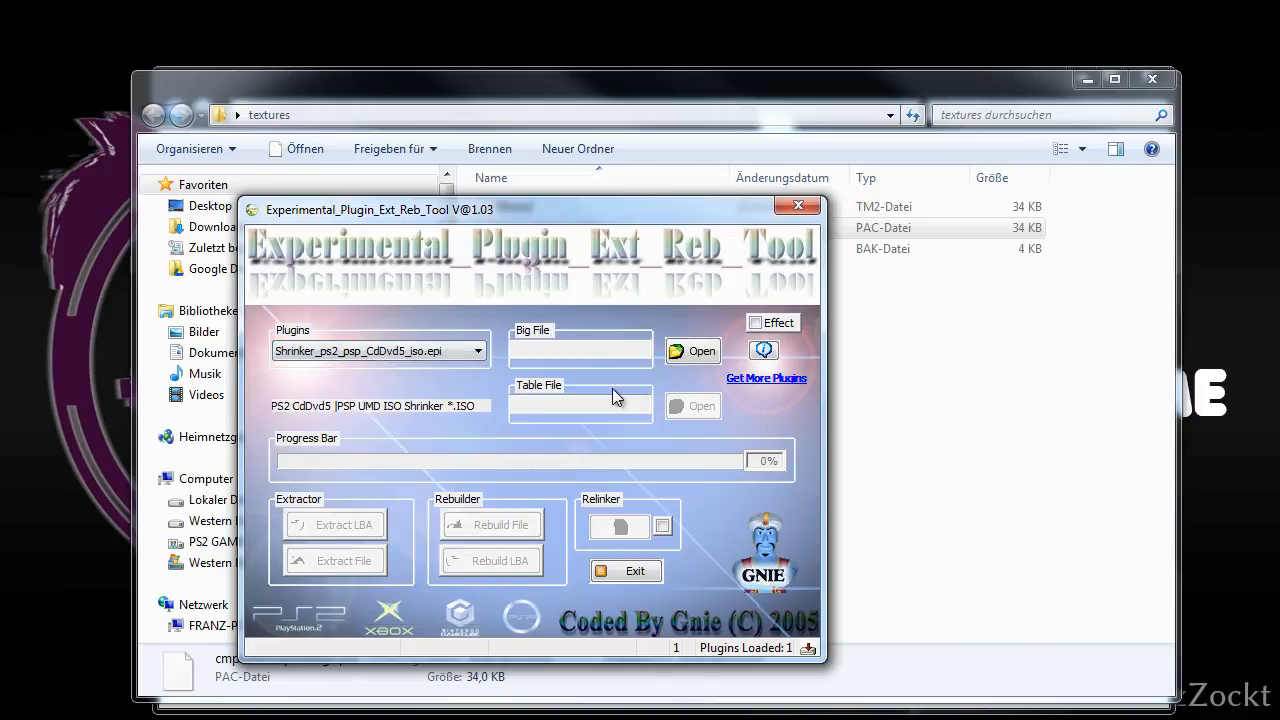
{"action": "left_click", "coordinate": [692, 351]}
{"action": "left_click_drag", "start_coordinate": [897, 312], "coordinate": [897, 500]}
{"action": "double_click", "coordinate": [440, 518]}
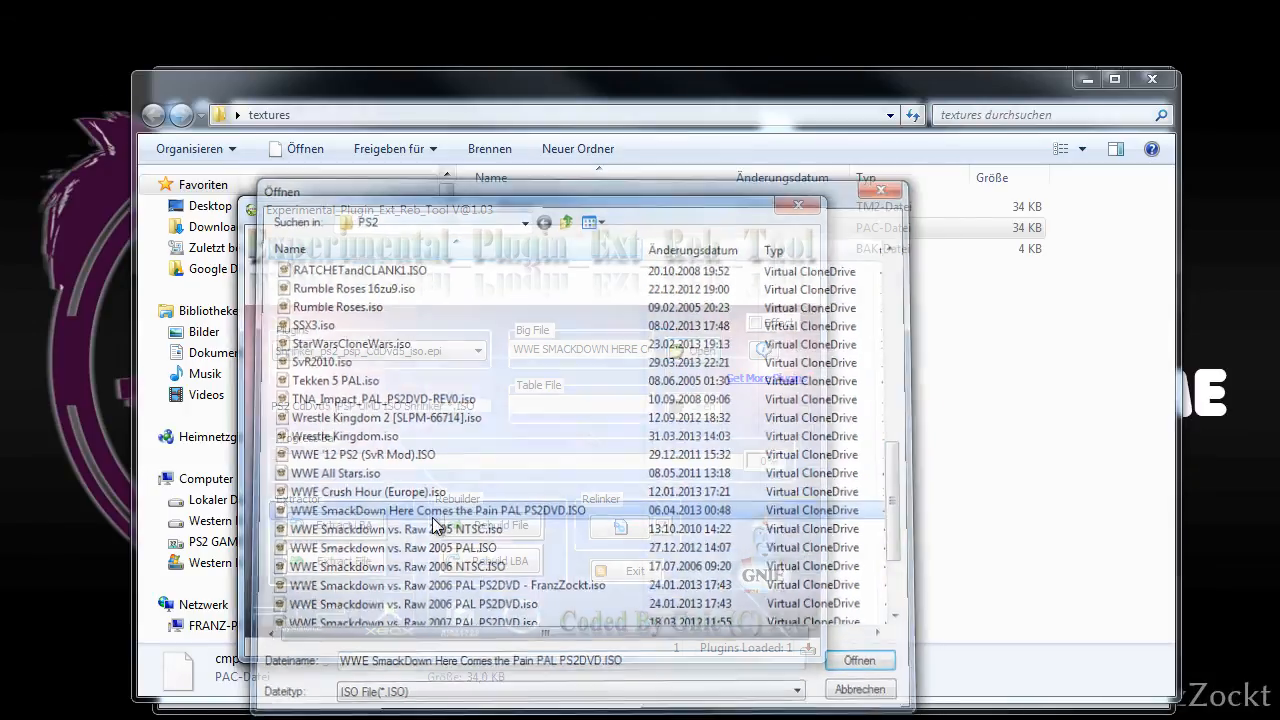
{"action": "left_click_drag", "start_coordinate": [551, 207], "coordinate": [567, 154]}
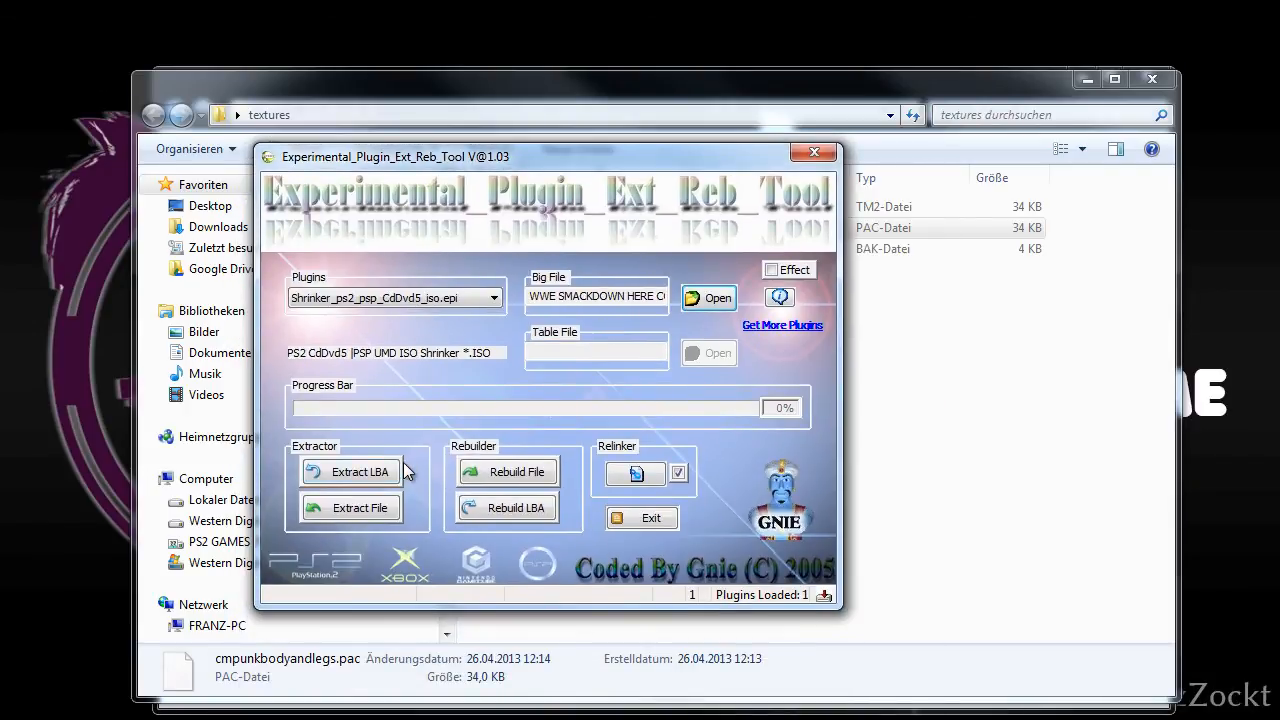
Step: Extract the LBA of the loaded ISO and rebuild its files and LBA
{"action": "left_click", "coordinate": [390, 476]}
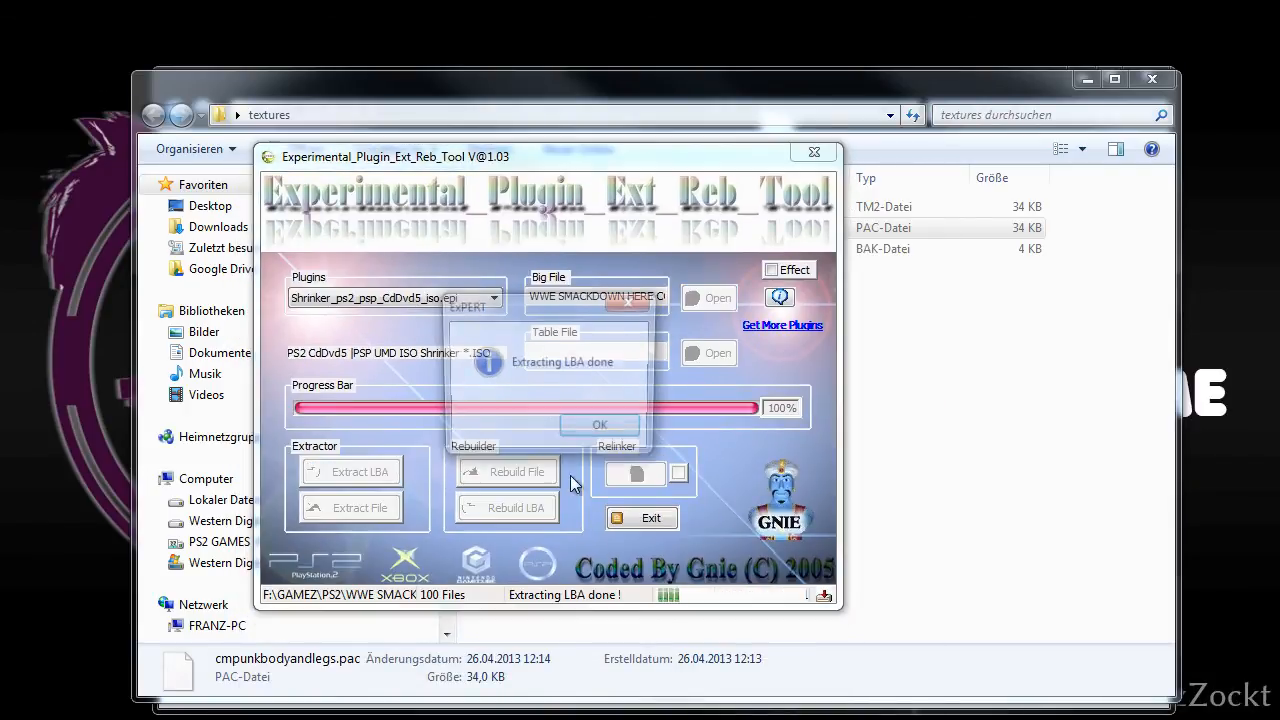
{"action": "left_click", "coordinate": [598, 422]}
{"action": "left_click", "coordinate": [538, 476]}
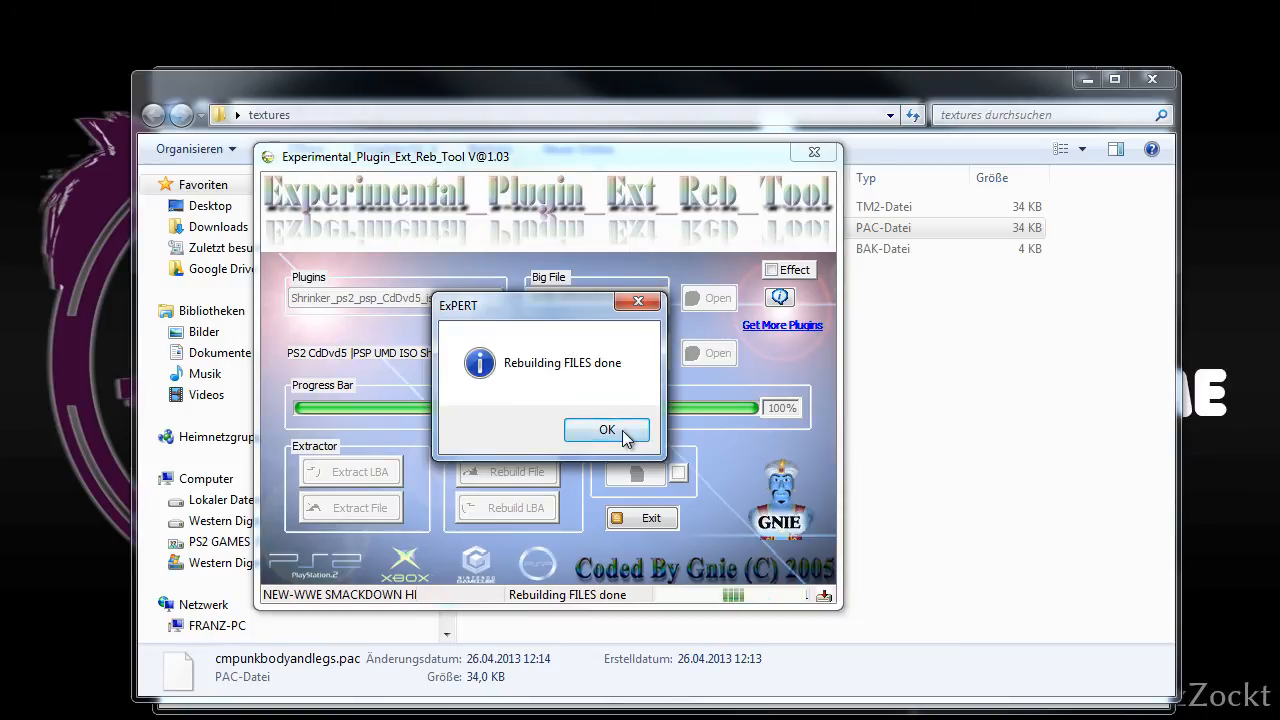
{"action": "left_click", "coordinate": [622, 430]}
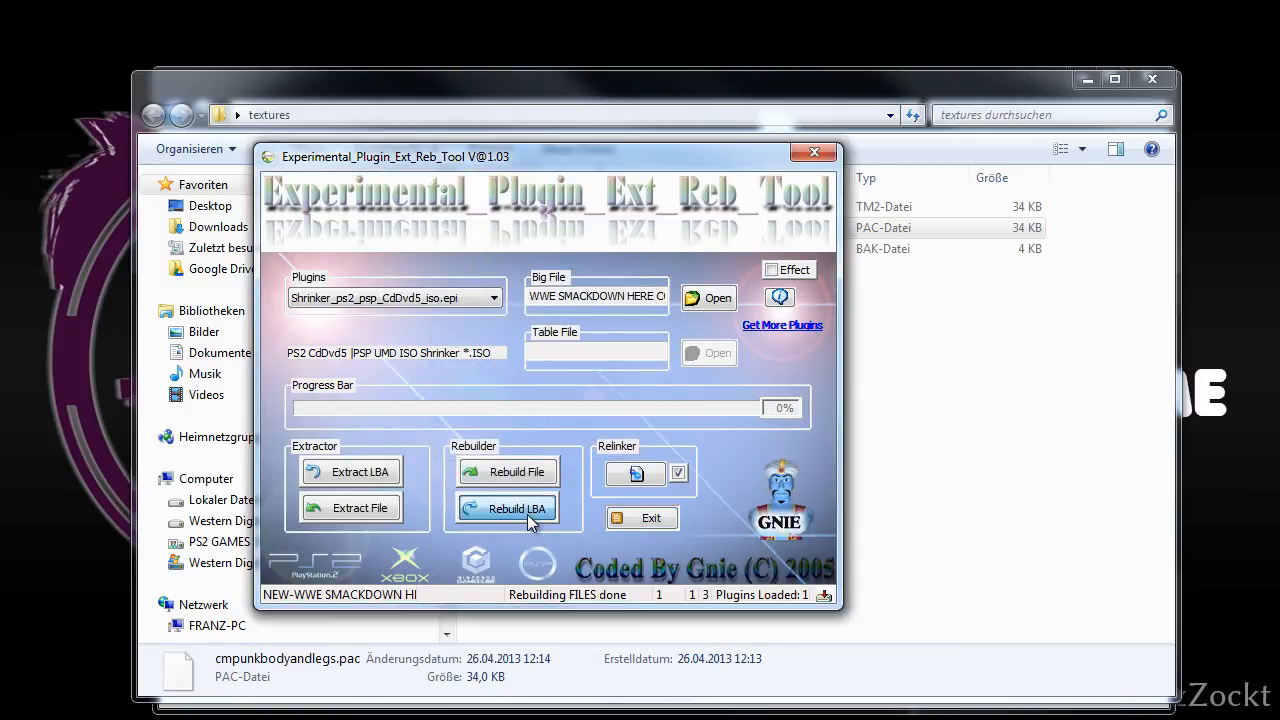
{"action": "left_click", "coordinate": [527, 514]}
{"action": "left_click", "coordinate": [597, 428]}
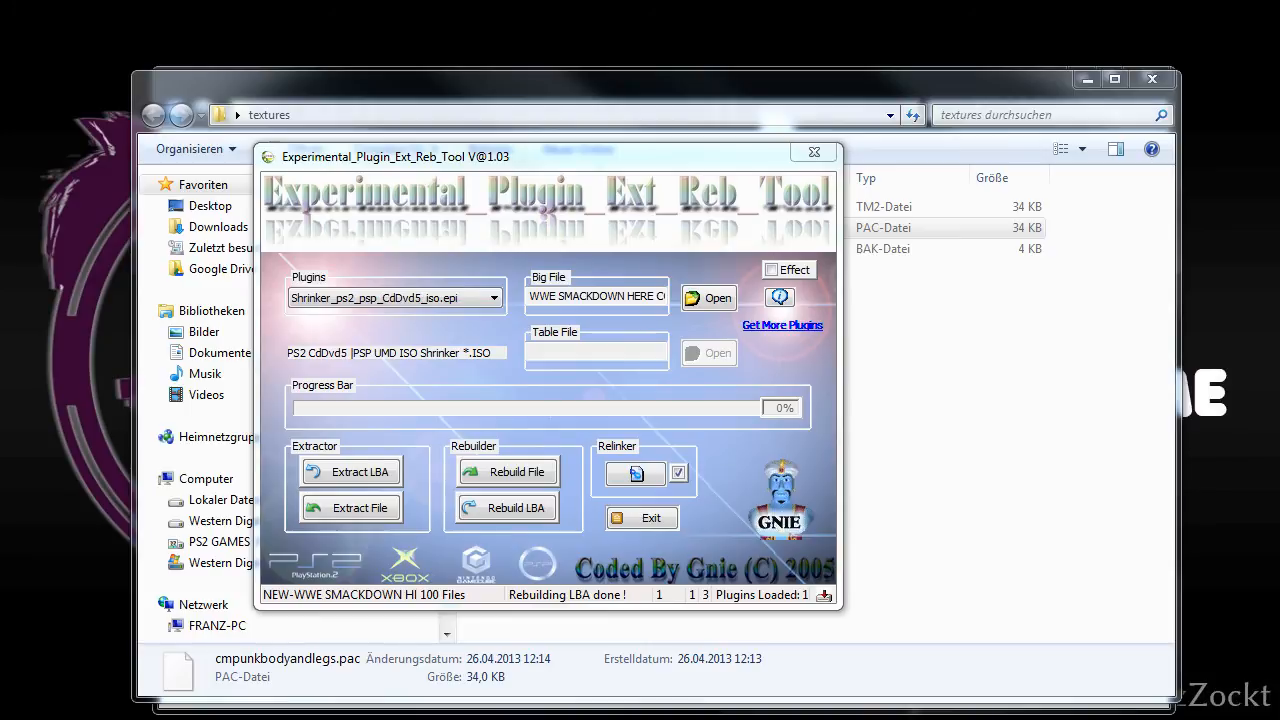
Step: Launch pcsx2-r5406.exe from the desktop's Shortcuts folder in Windows Explorer and maximize the game window
{"action": "key", "text": "alt+Tab"}
{"action": "left_click", "coordinate": [244, 208]}
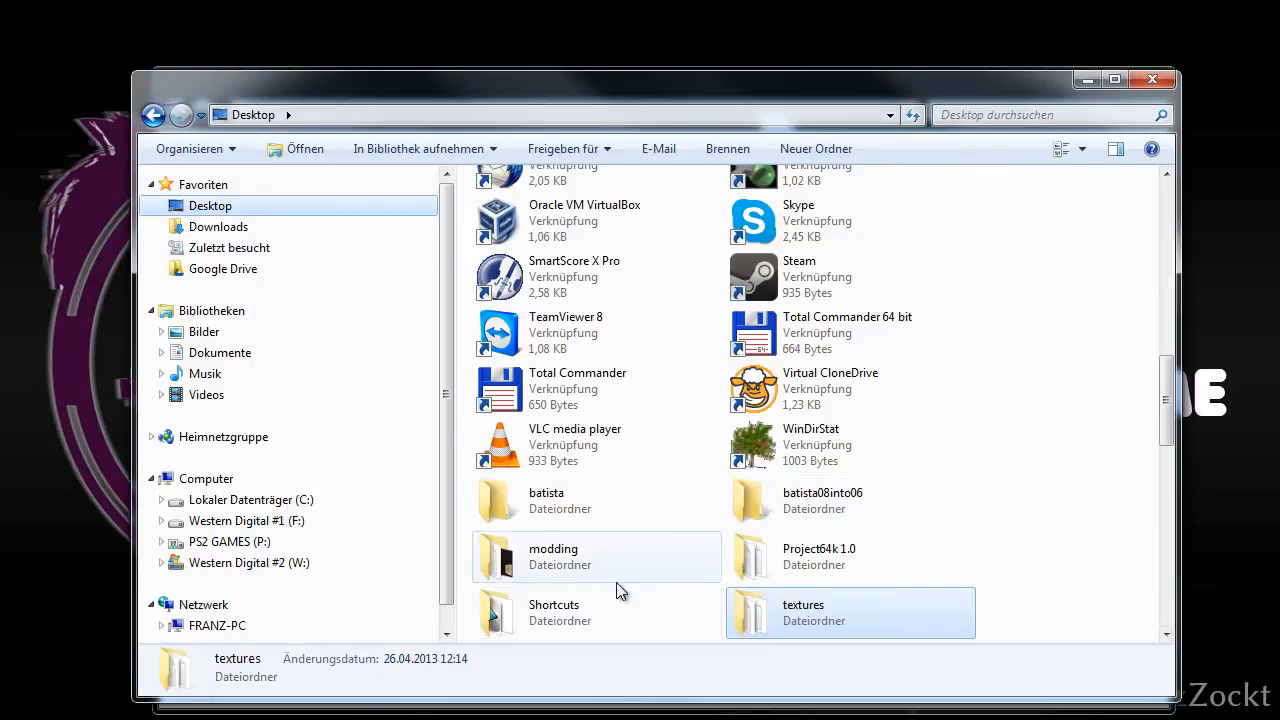
{"action": "double_click", "coordinate": [578, 604]}
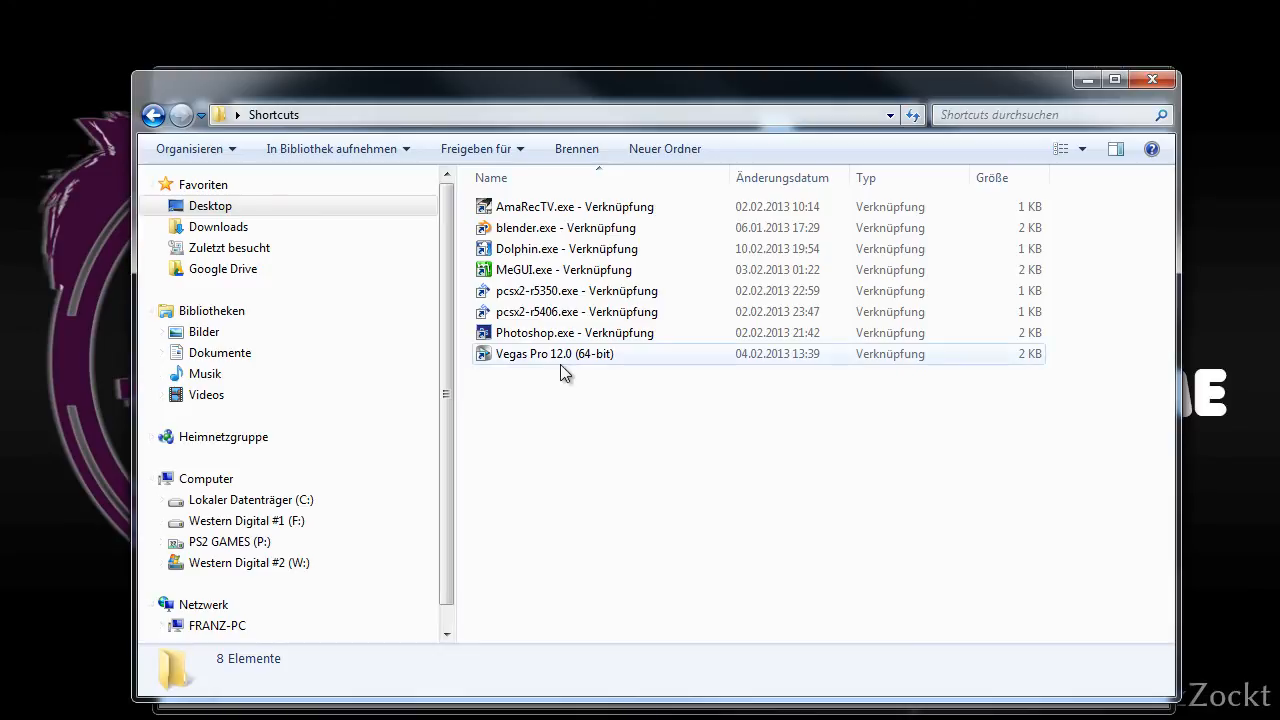
{"action": "left_click", "coordinate": [585, 314]}
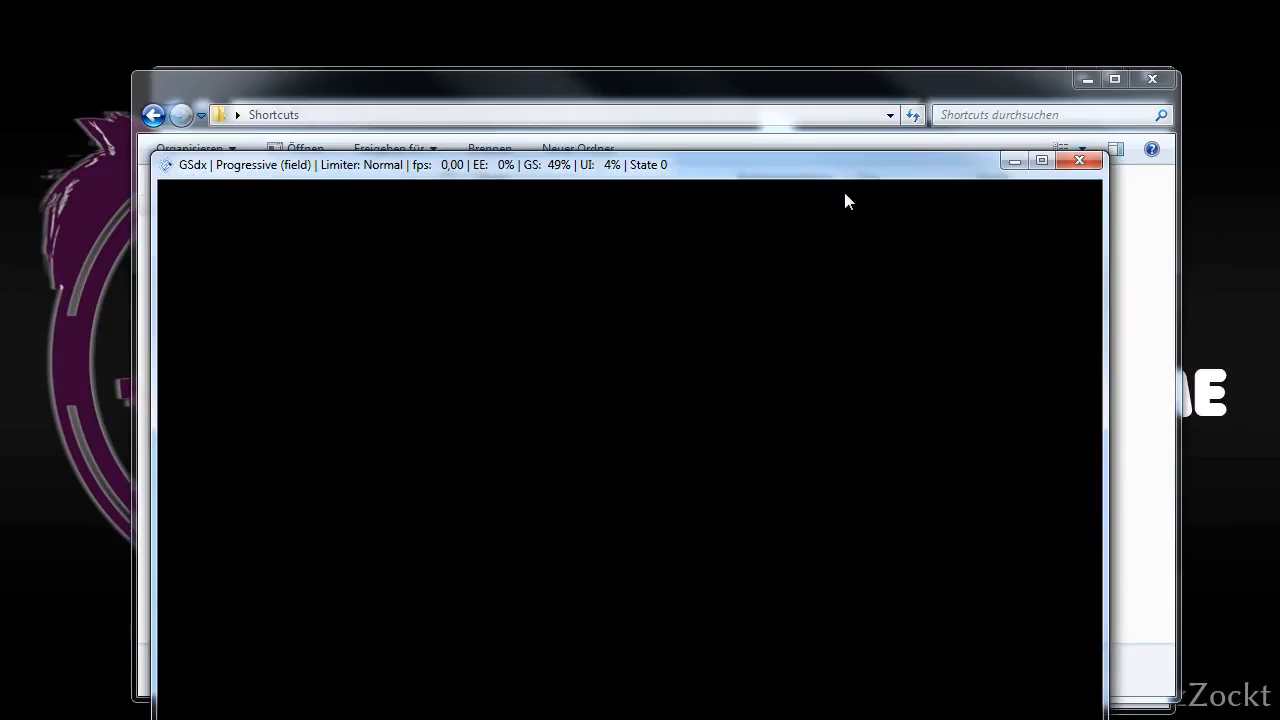
{"action": "left_click_drag", "start_coordinate": [832, 153], "coordinate": [806, 1]}
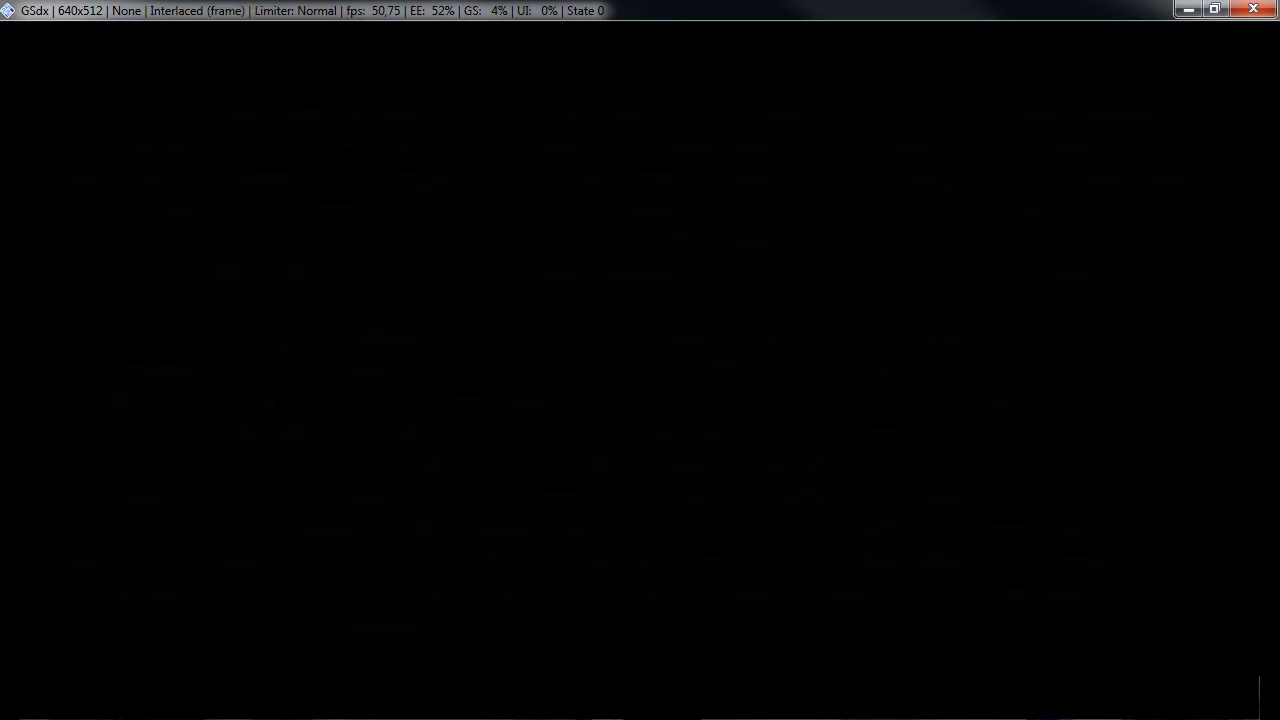
Step: Skip the game's opening screens and go through its menus to the Appearance menu with Edit Parts selected
{"action": "key", "text": "Return"}
{"action": "key", "text": "Return"}
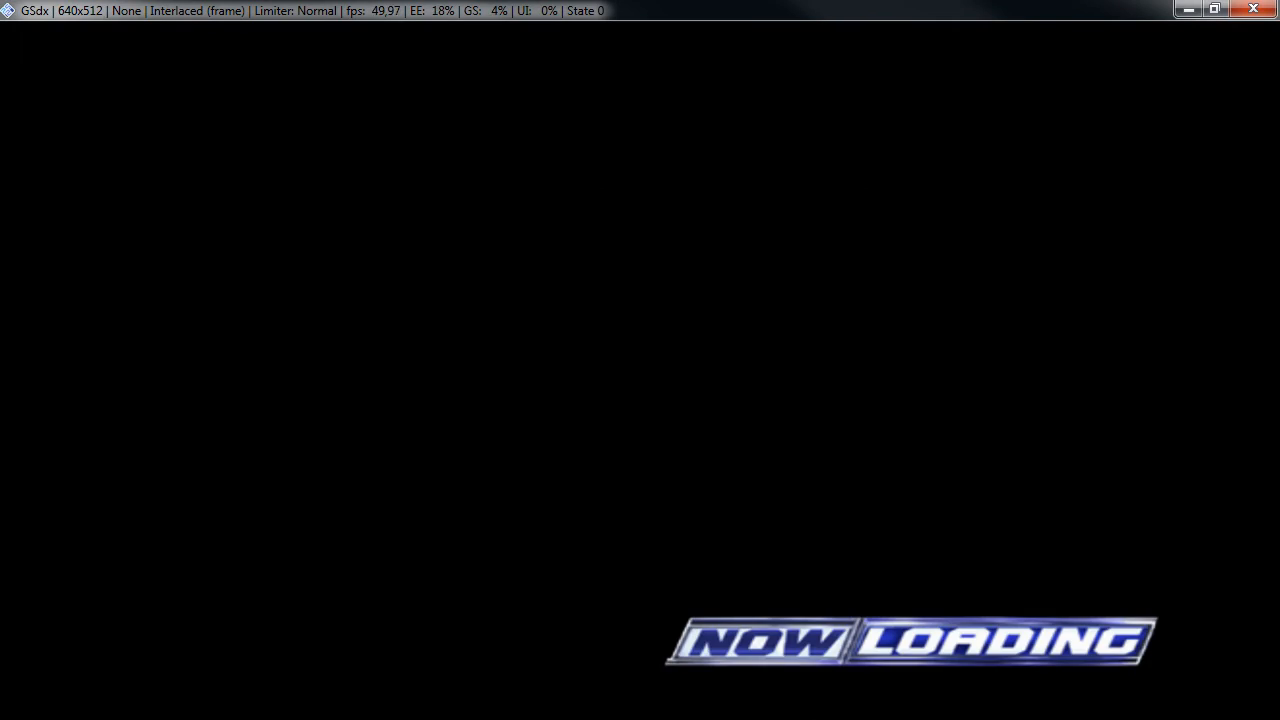
{"action": "key", "text": "Down"}
{"action": "key", "text": "x"}
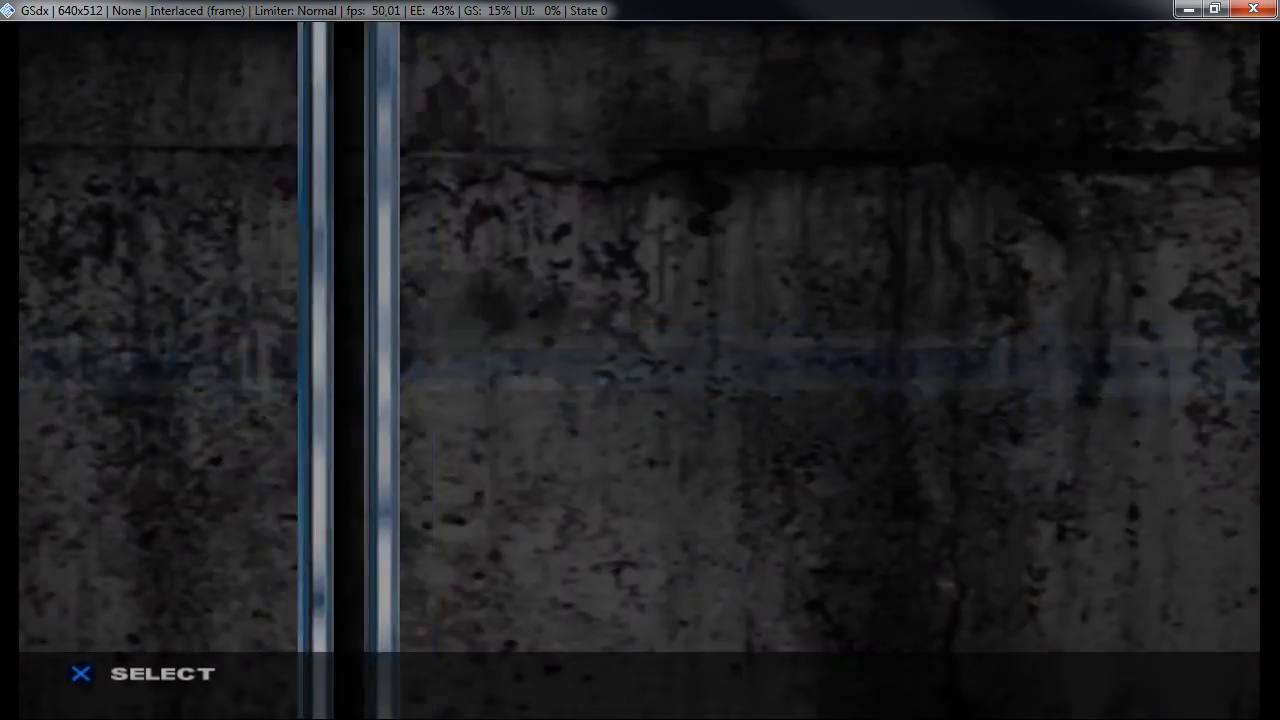
{"action": "key", "text": "x"}
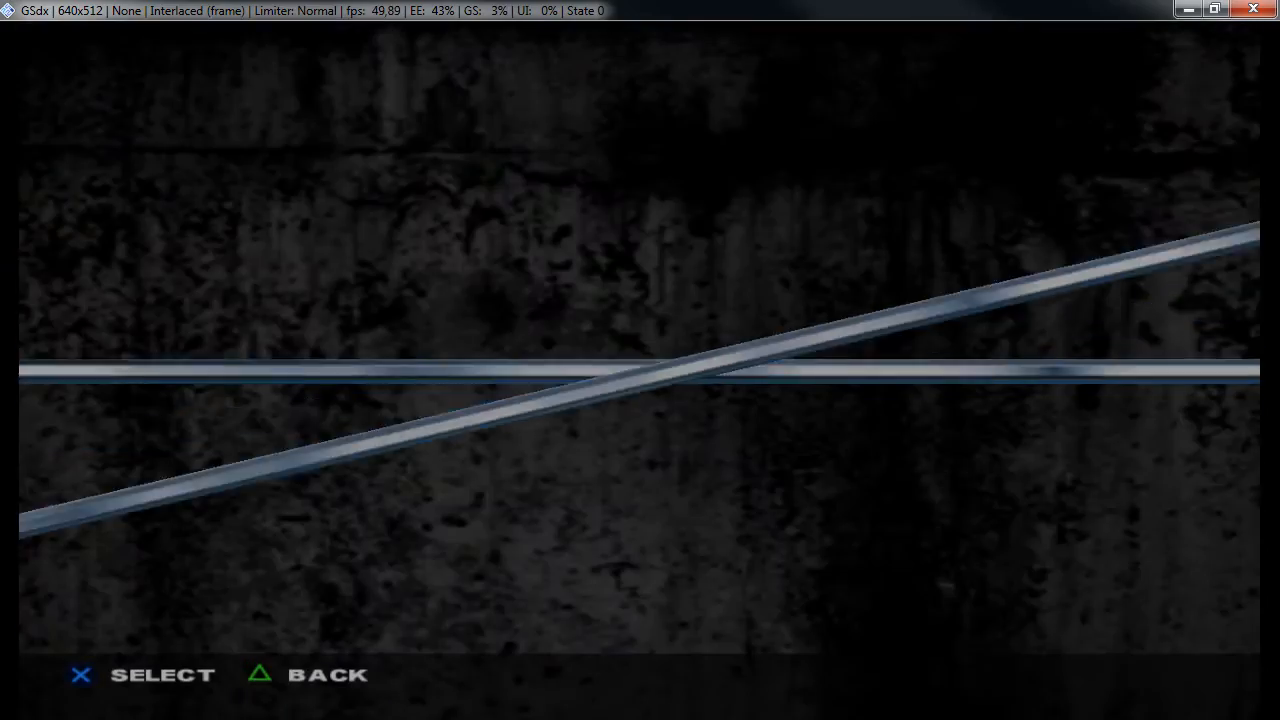
{"action": "key", "text": "x"}
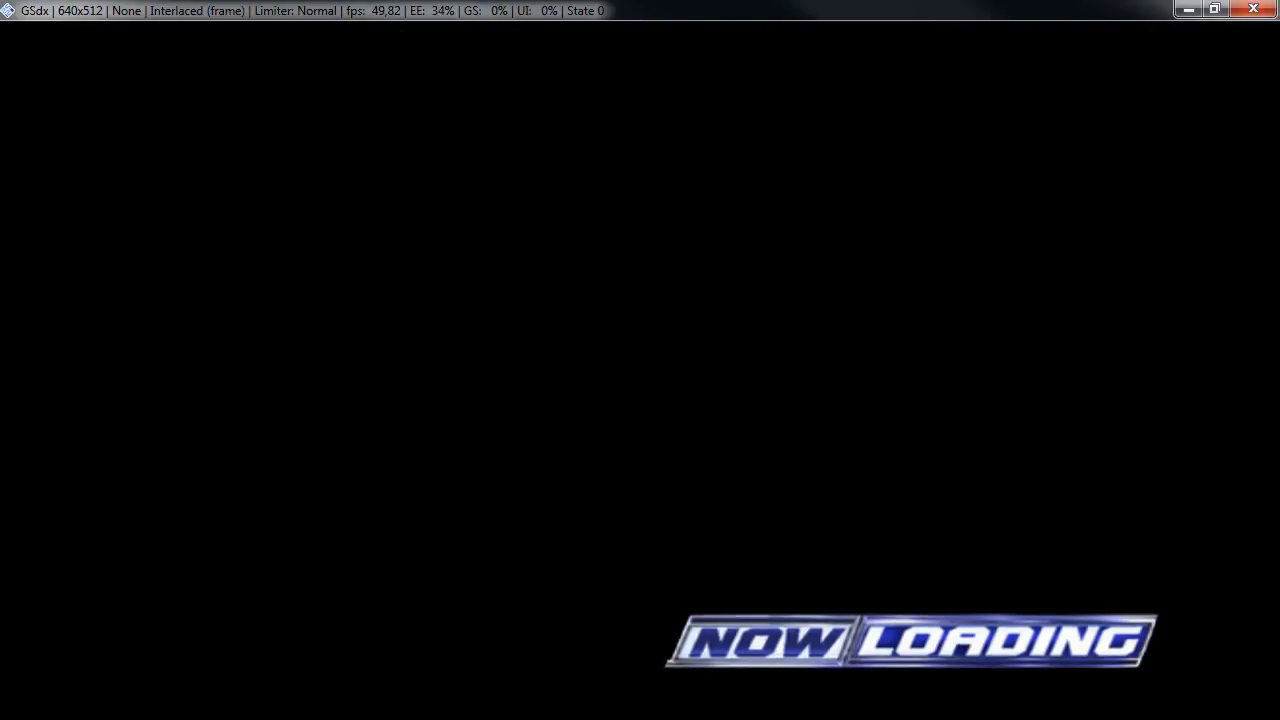
{"action": "key", "text": "x"}
{"action": "key", "text": "Down"}
{"action": "key", "text": "Up"}
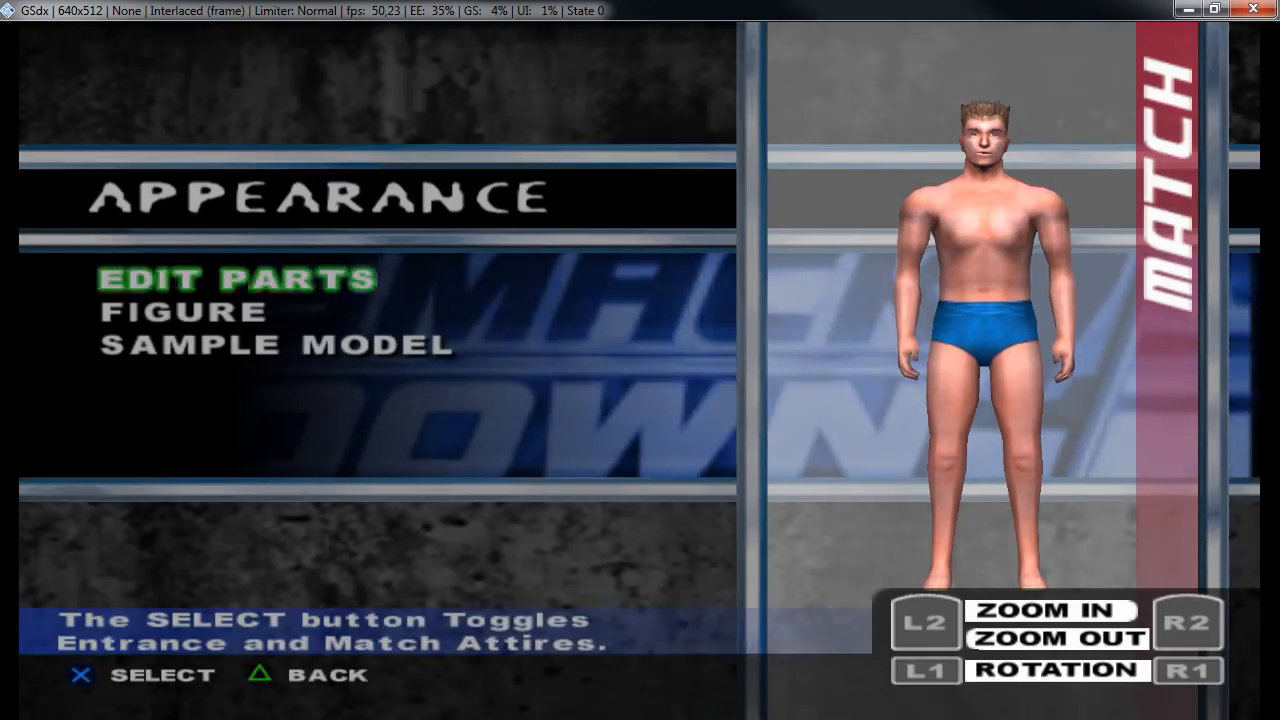
Step: Open the parts list for Upper Body Accessories within the upper-body accessories of Edit Parts
{"action": "key", "text": "x"}
{"action": "key", "text": "Down"}
{"action": "key", "text": "x"}
{"action": "key", "text": "Down"}
{"action": "key", "text": "x"}
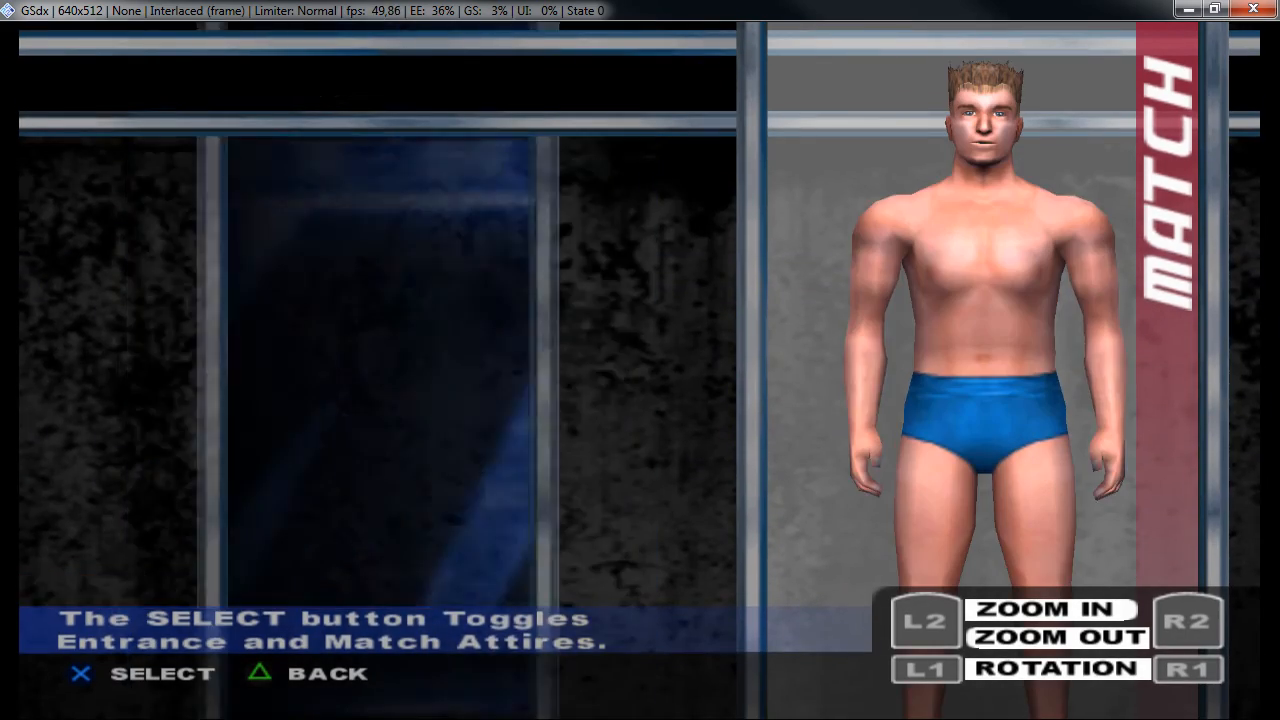
{"action": "key", "text": "Down"}
{"action": "key", "text": "Down"}
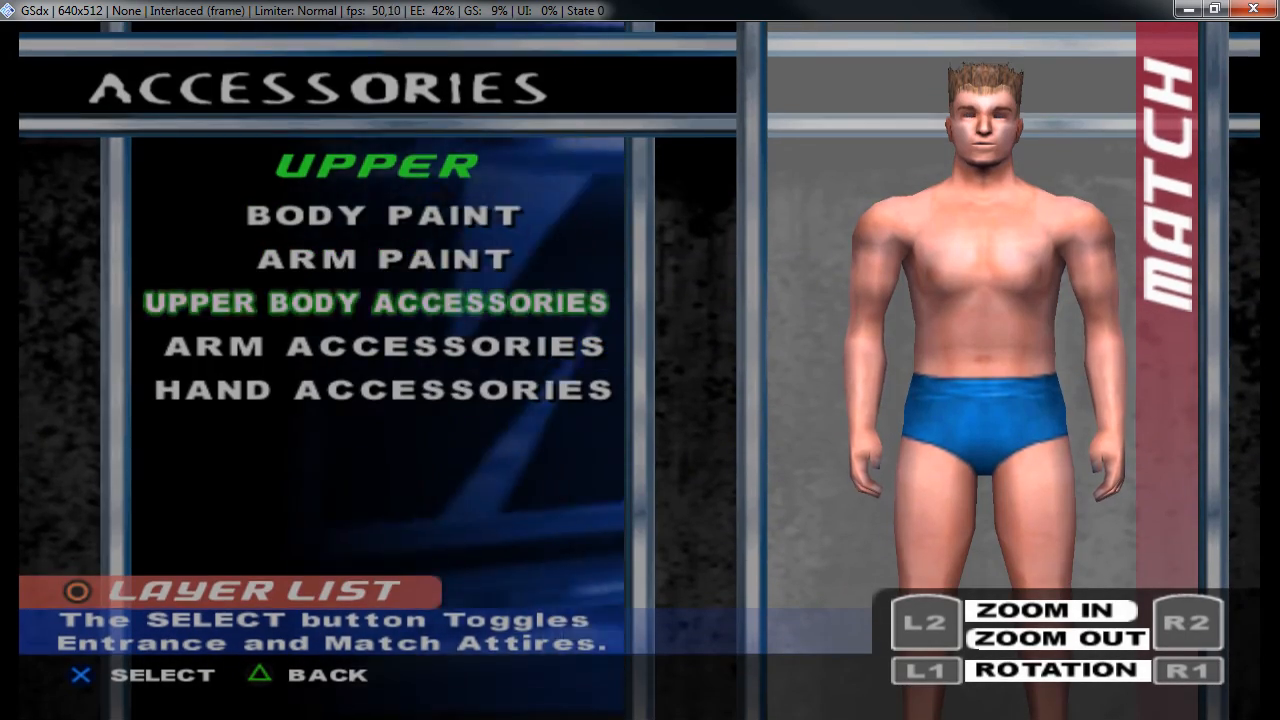
{"action": "key", "text": "x"}
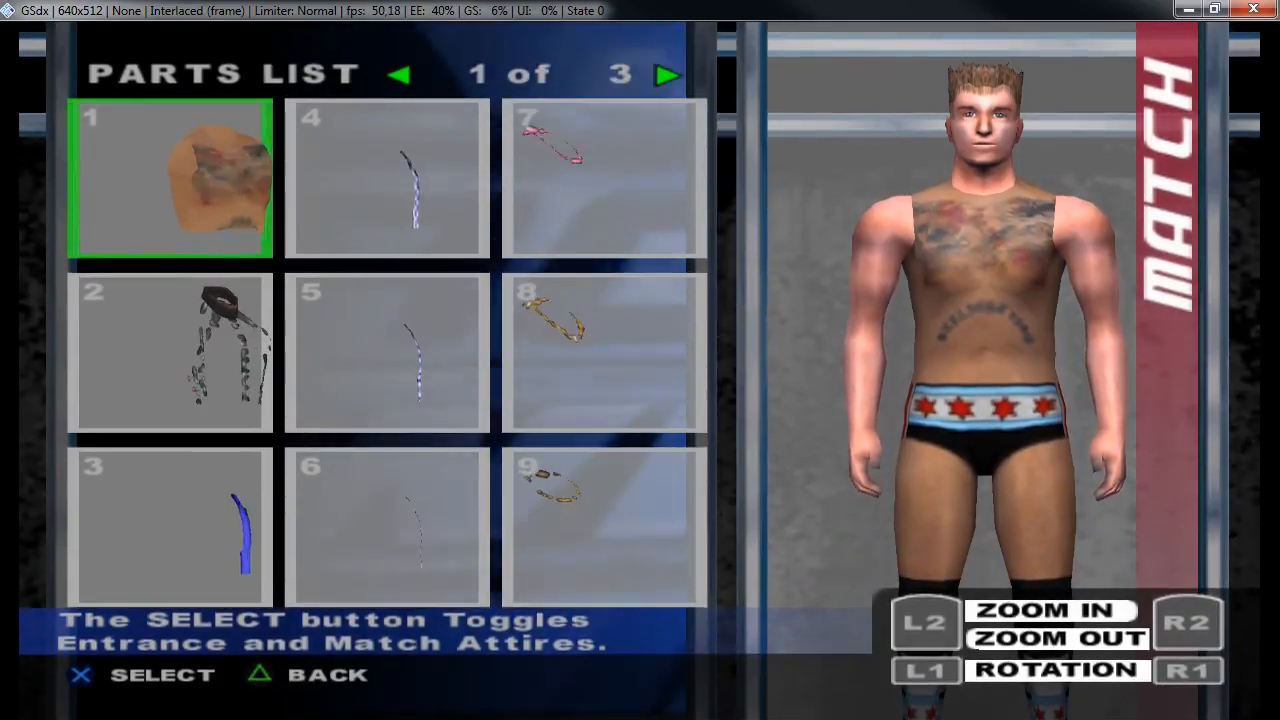
Step: Go to page 2 of the parts list and preview part 13 on the wrestler
{"action": "key", "text": "Down"}
{"action": "key", "text": "Right"}
{"action": "key", "text": "Right"}
{"action": "key", "text": "Right"}
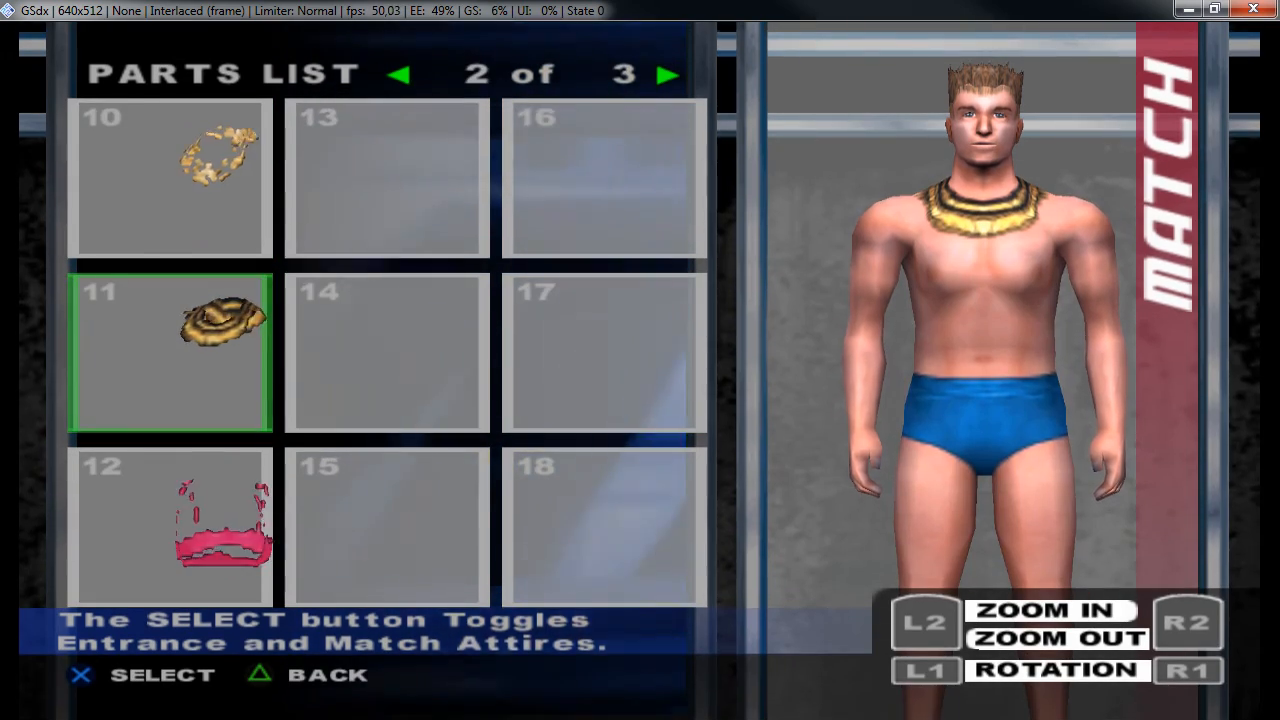
{"action": "key", "text": "Right"}
{"action": "key", "text": "Up"}
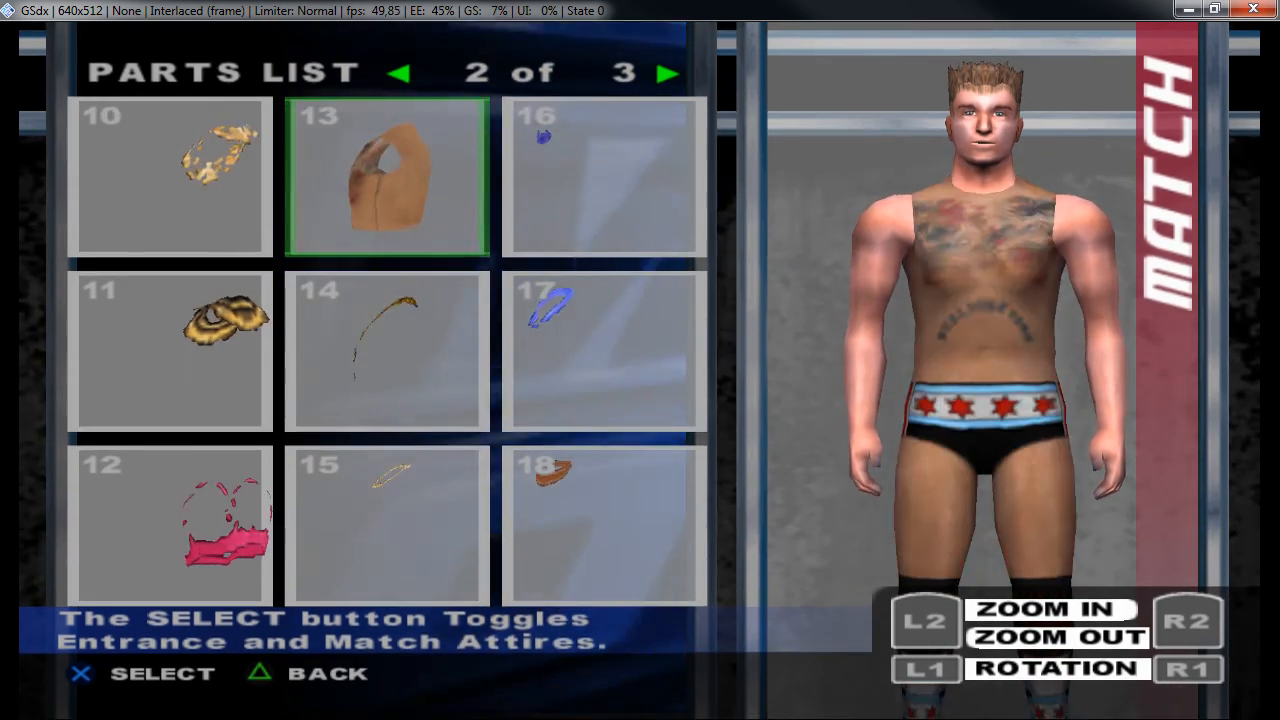
Step: Rotate the wrestler model to examine the custom body and legs texture from different sides
{"action": "key", "text": "w"}
{"action": "key", "text": "semicolon"}
{"action": "key", "text": "w"}
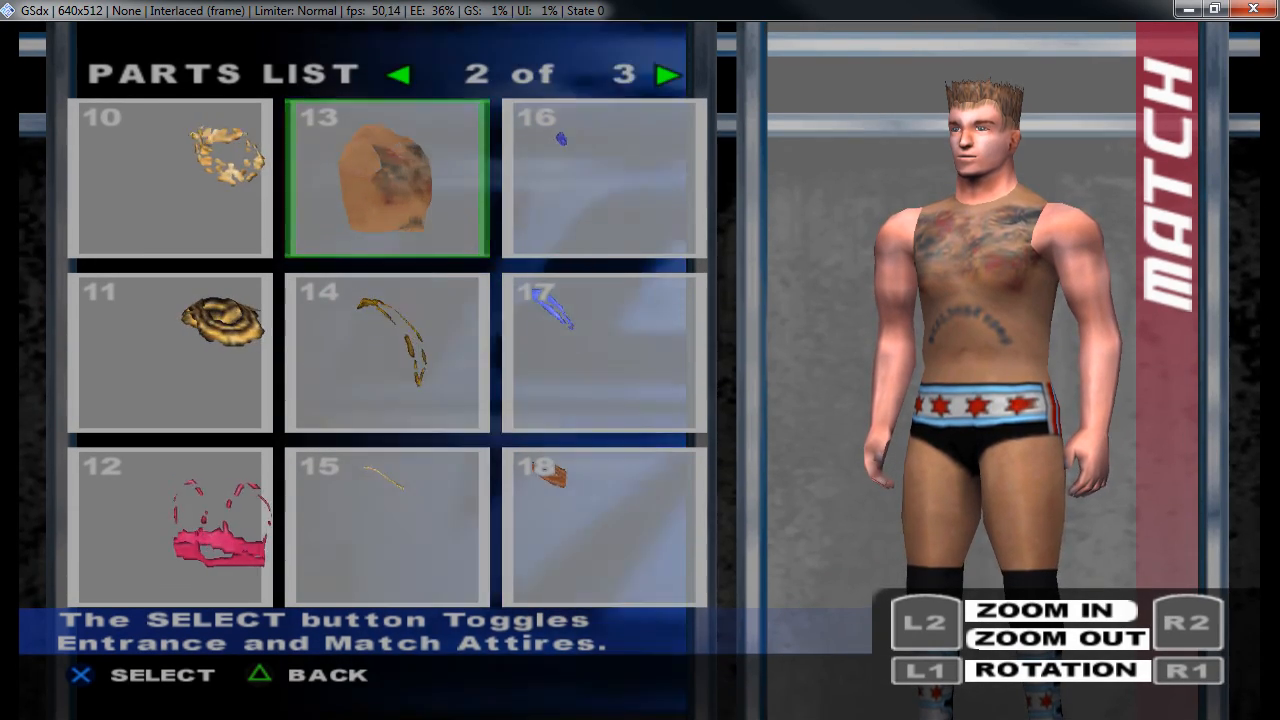
{"action": "key", "text": "q"}
{"action": "key", "text": "e"}
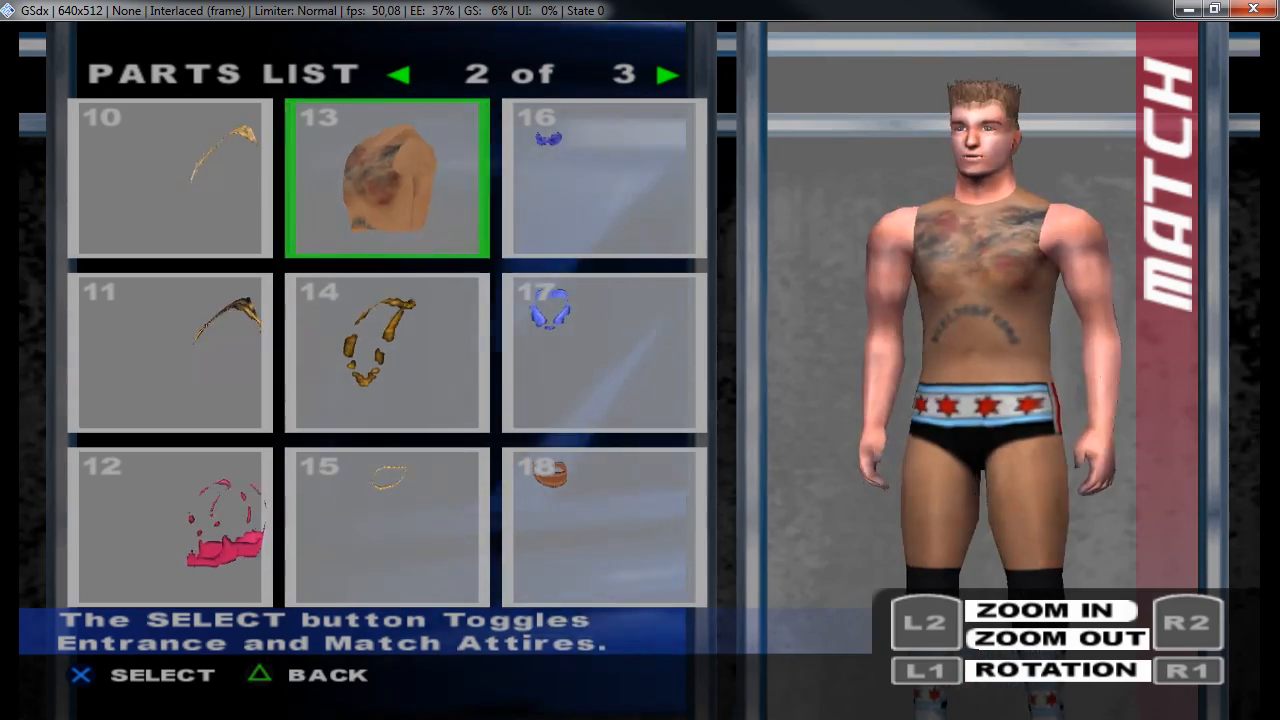
{"action": "key", "text": "q"}
{"action": "key", "text": "e"}
{"action": "key", "text": "q"}
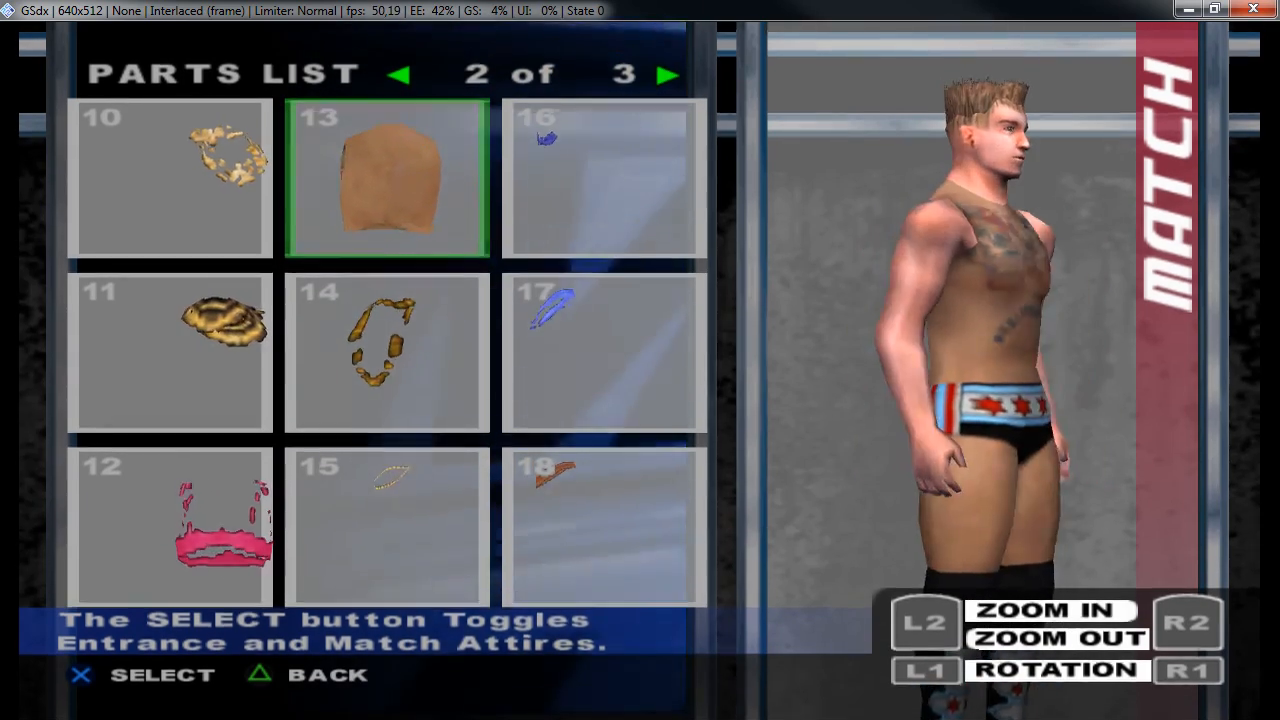